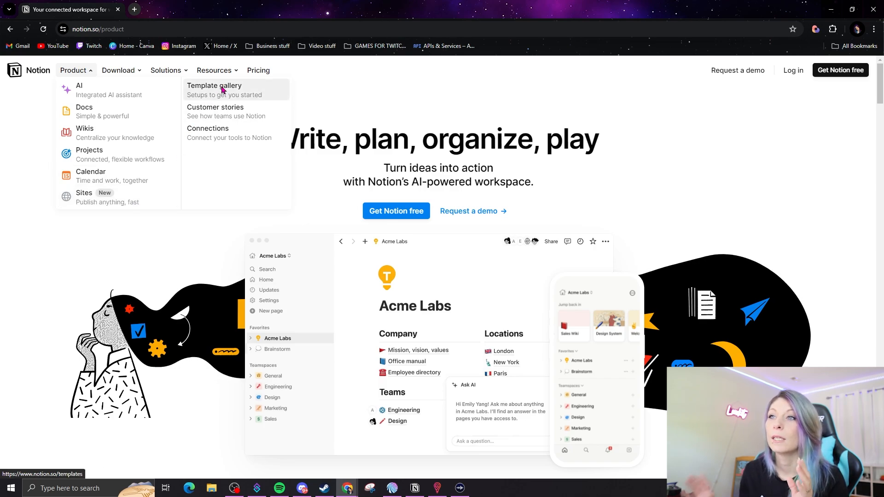
- Open the template gallery and look through its featured templates, creators and categories
click(221, 89)
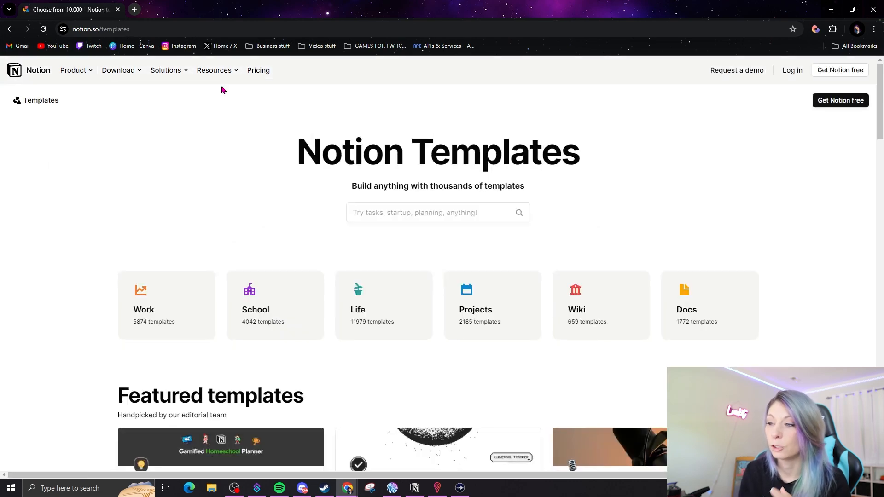
scroll(717, 204, down, 4)
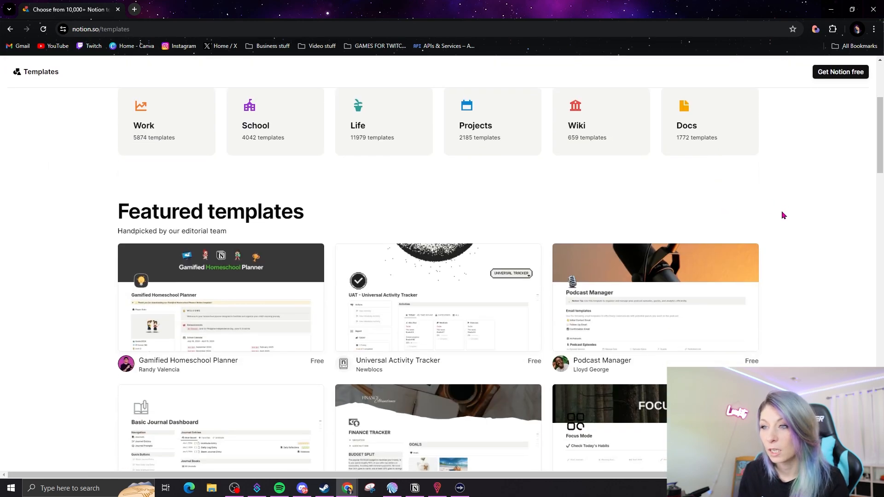
scroll(781, 235, down, 1)
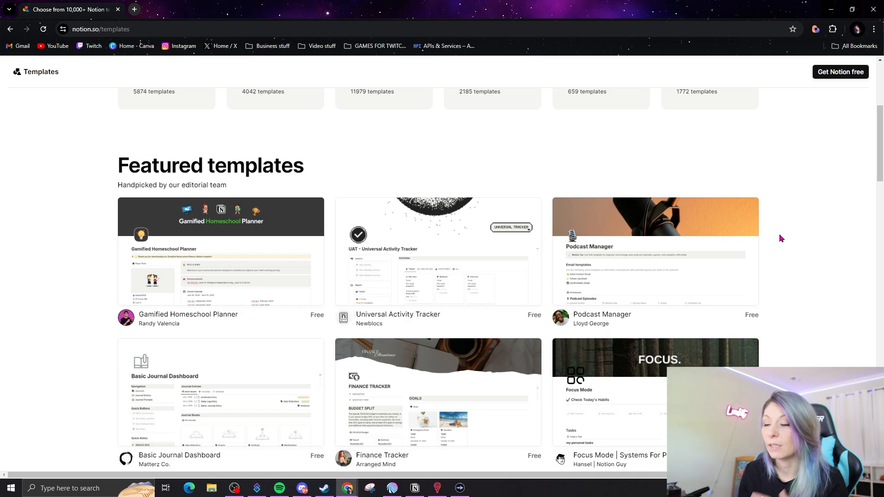
scroll(781, 238, down, 5)
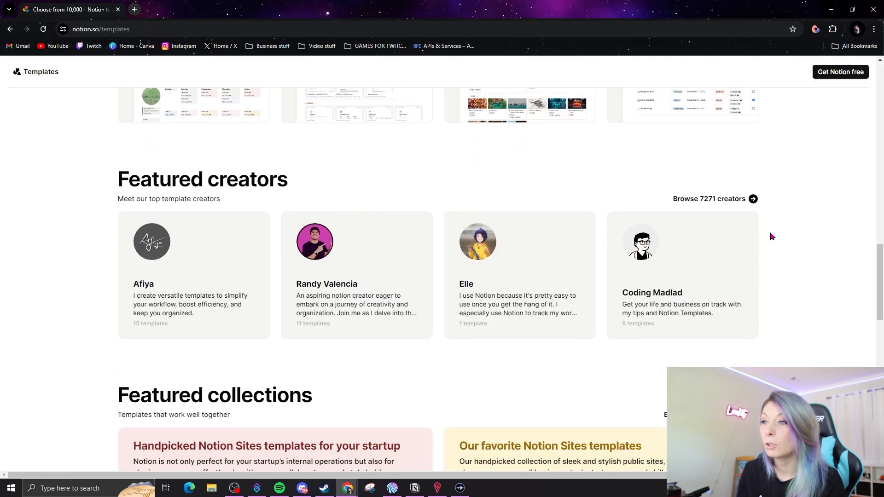
scroll(770, 231, down, 2)
scroll(770, 232, up, 5)
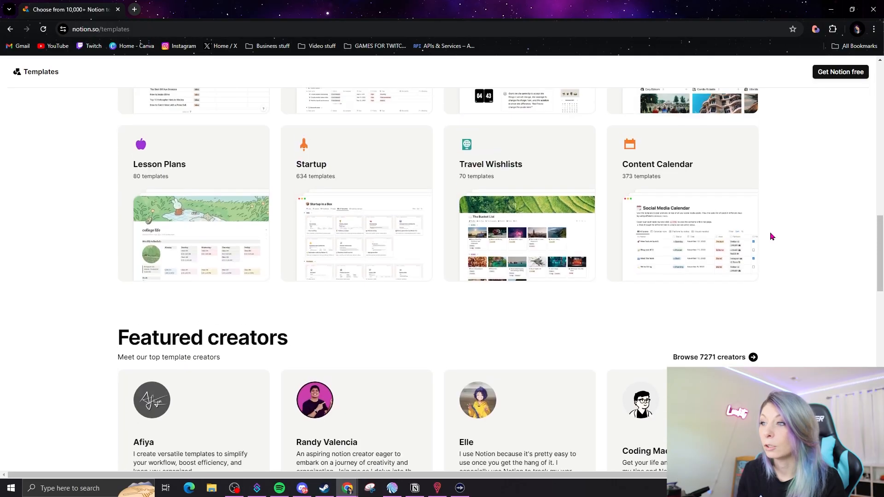
scroll(770, 231, up, 15)
scroll(769, 231, down, 2)
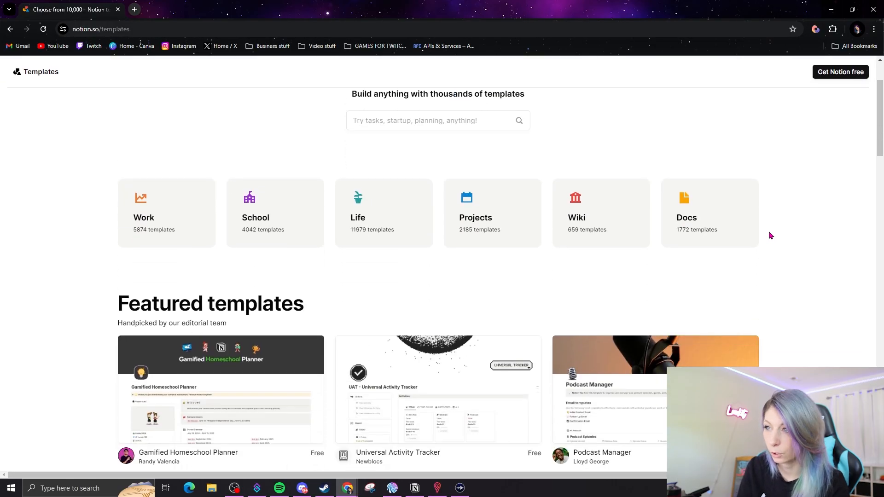
- Search the template gallery for "social" and open the Social Media category
click(401, 122)
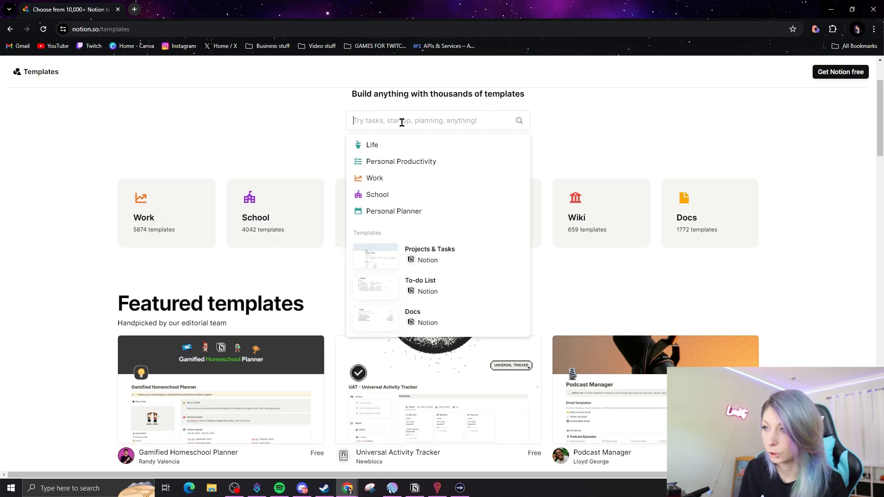
text(social)
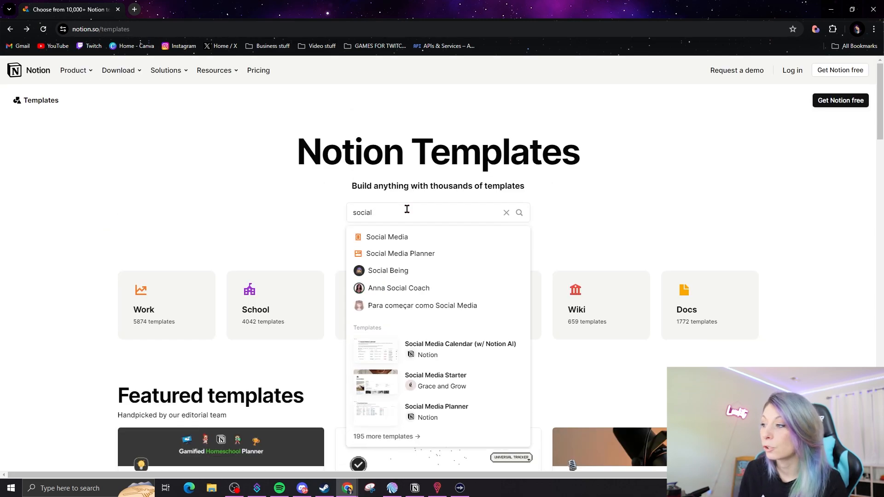
click(395, 236)
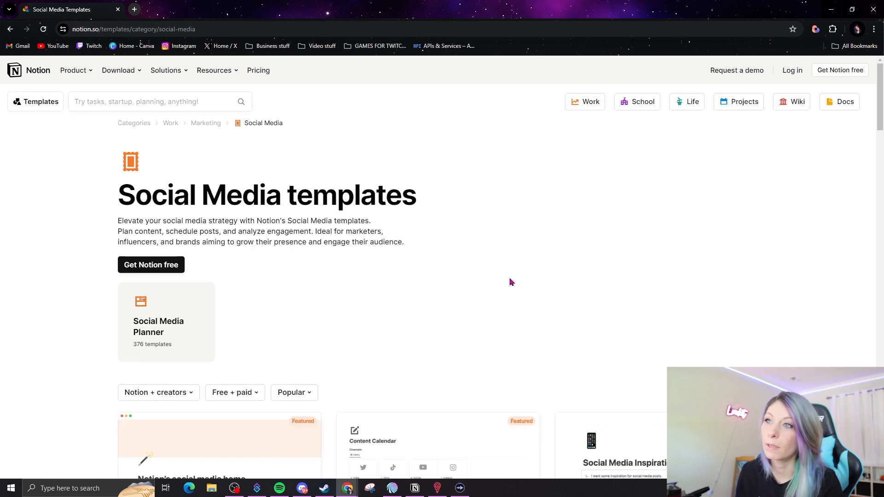
- Find the free Content Calendar template with the channels list among the Social Media templates and open its live preview
scroll(510, 282, down, 7)
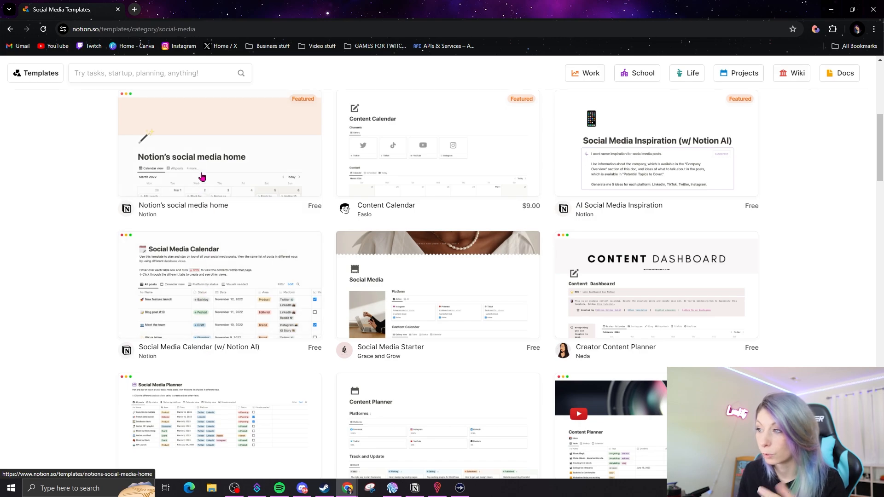
click(476, 341)
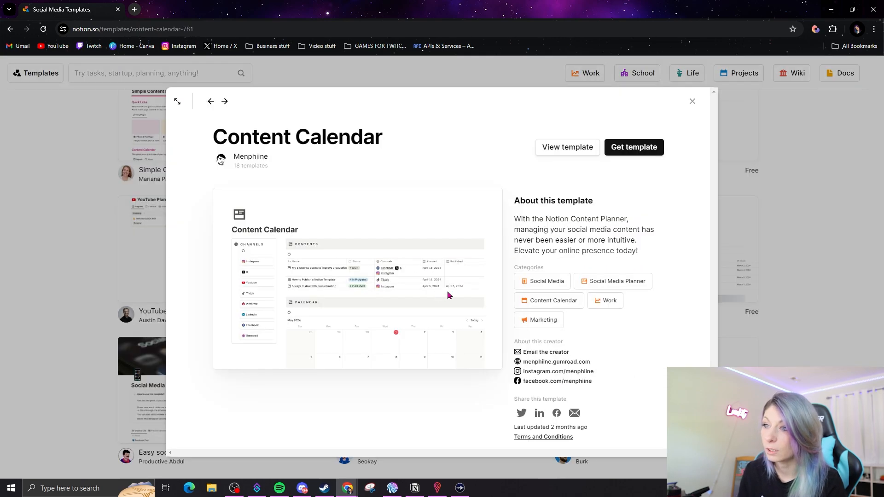
click(556, 150)
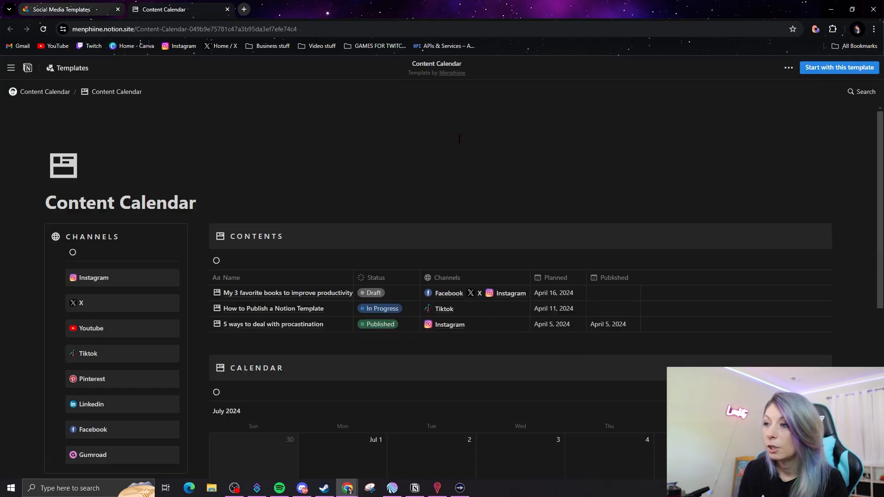
- Look over the Content Calendar preview and move its calendar from the current month back to April 2024
scroll(627, 173, down, 3)
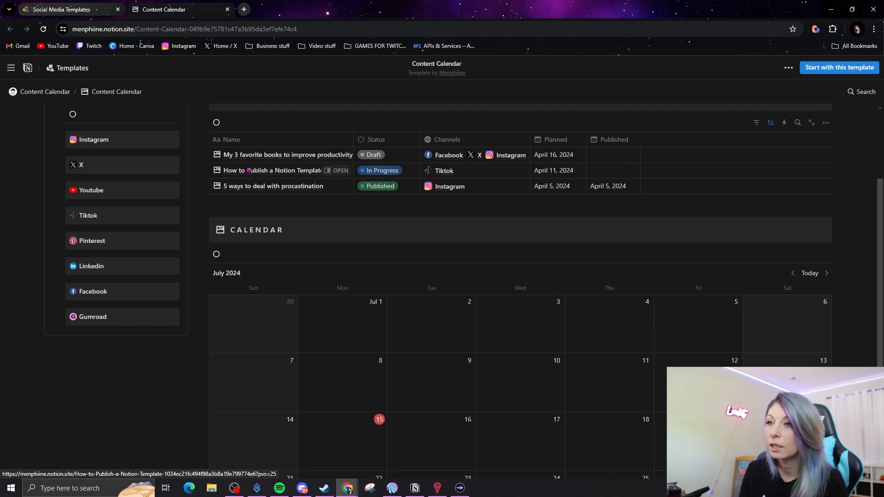
scroll(768, 202, down, 4)
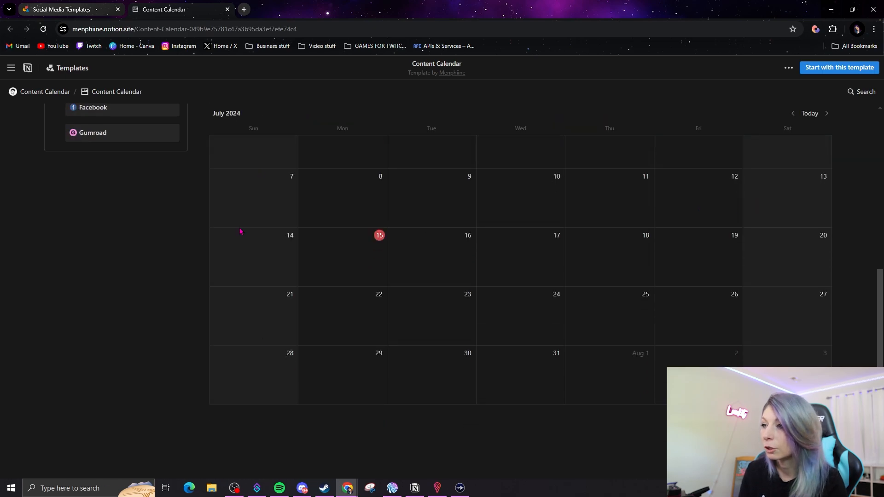
scroll(677, 253, up, 5)
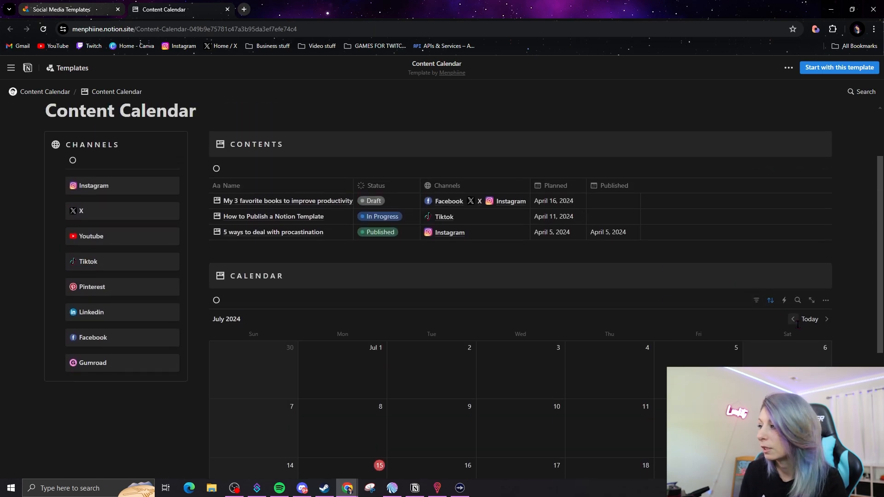
click(793, 321)
click(794, 320)
click(794, 321)
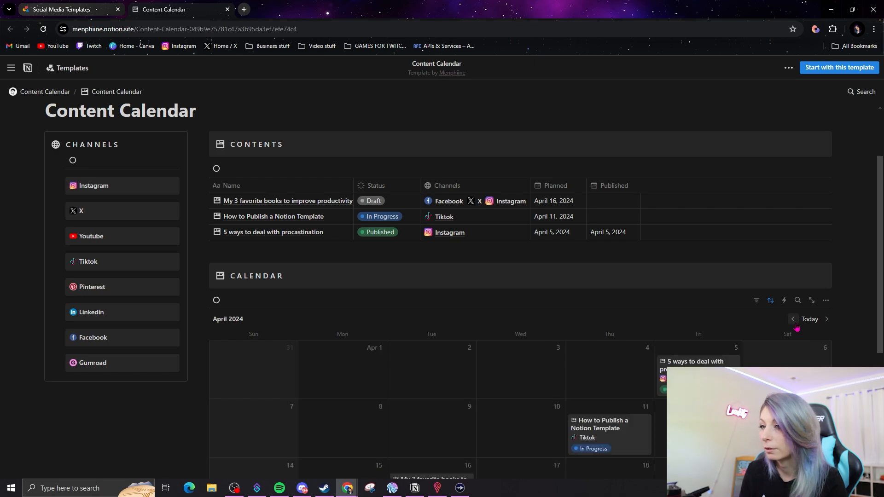
- Examine the sample posts scheduled in the April 2024 calendar and compare them with the contents table
scroll(606, 317, down, 1)
scroll(606, 317, down, 4)
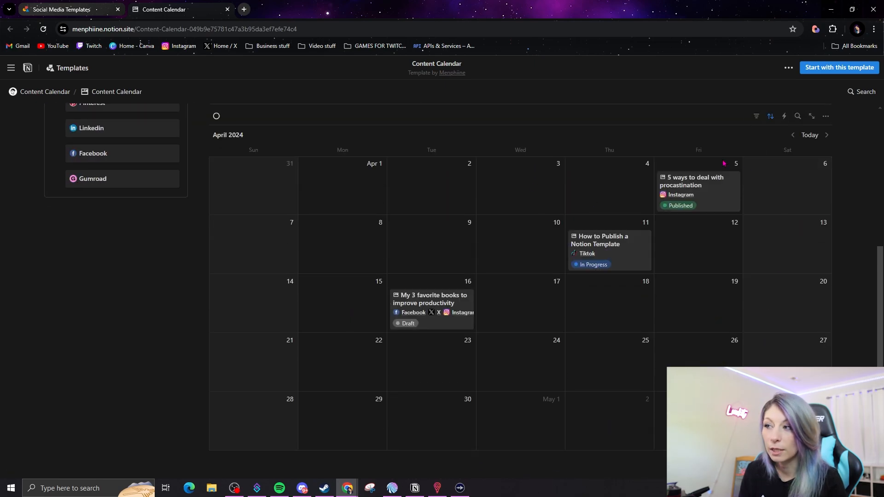
scroll(660, 321, up, 5)
scroll(690, 352, down, 5)
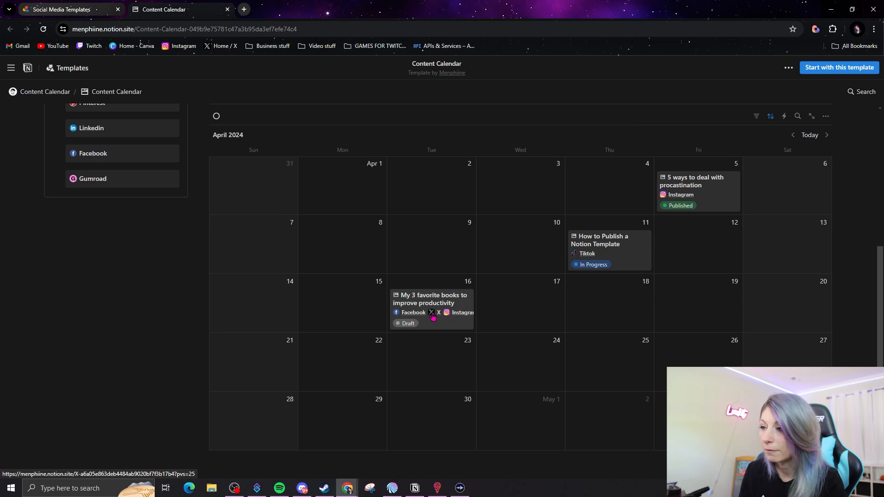
scroll(710, 306, up, 5)
scroll(710, 307, up, 1)
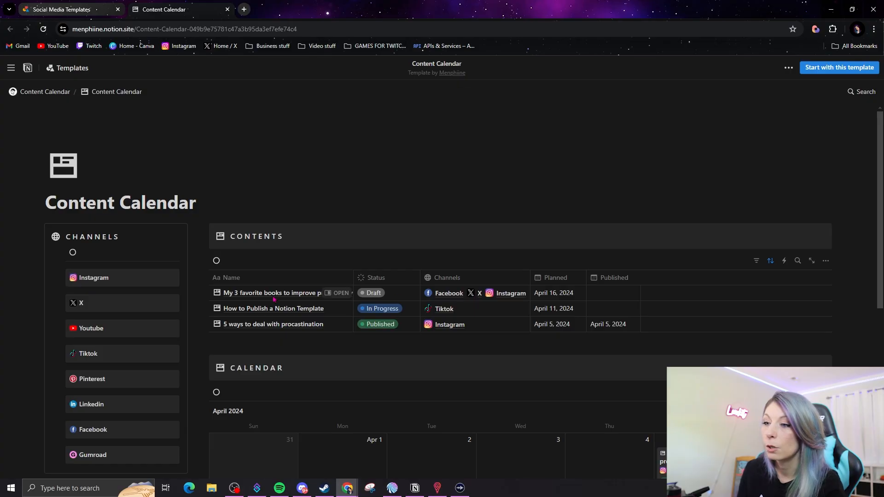
- View the X channel page in the Content Calendar preview, including its contents board, and close it
click(338, 293)
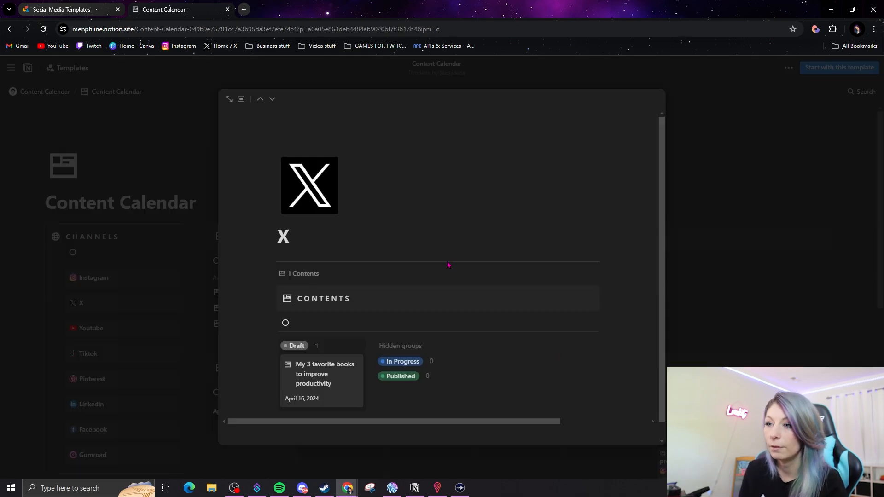
scroll(449, 265, down, 1)
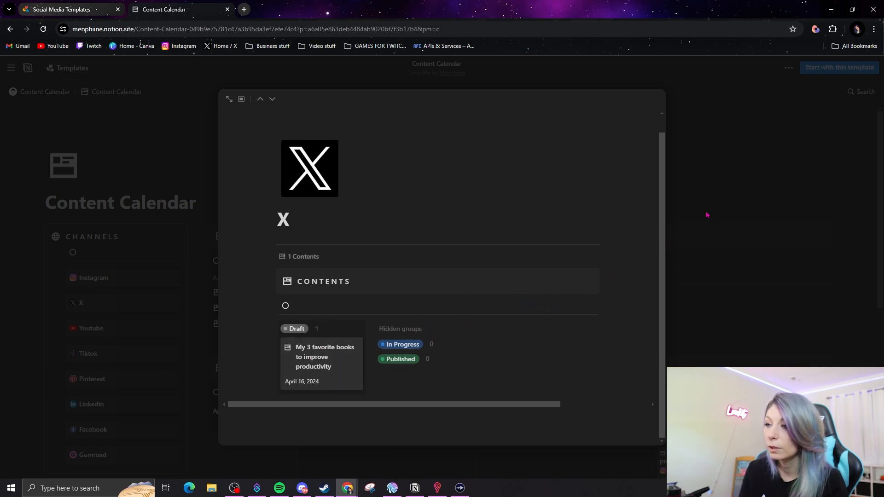
click(702, 111)
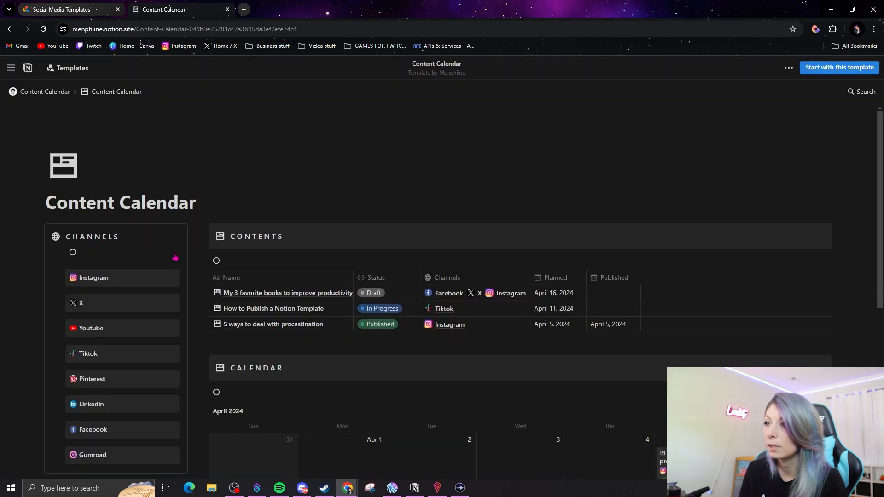
- Close the Content Calendar preview and its template details to return to the Social Media templates
scroll(237, 268, down, 10)
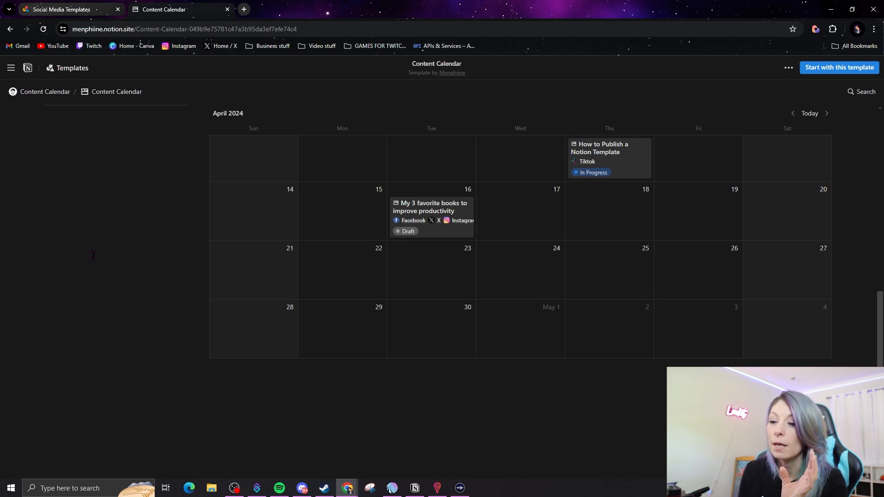
click(227, 10)
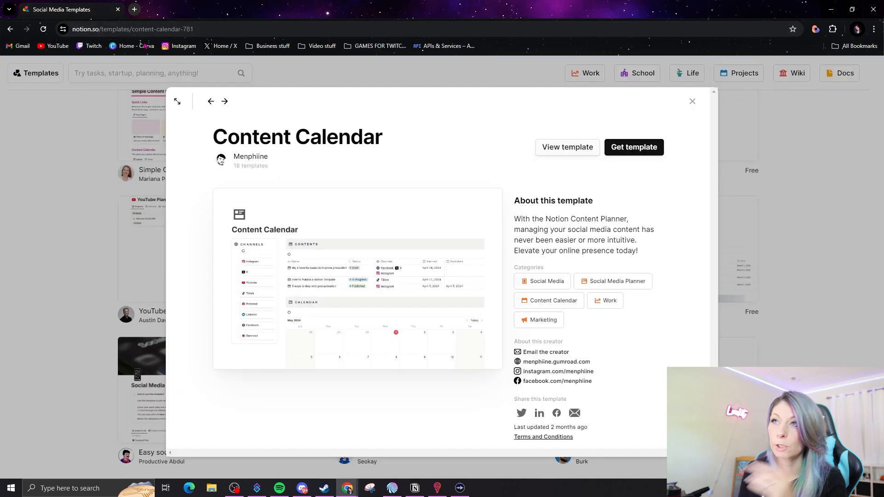
click(692, 101)
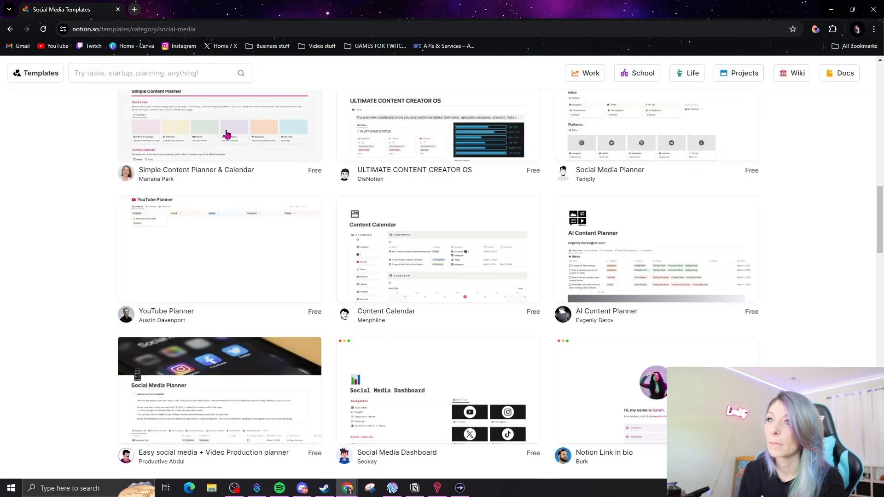
- Leave the Social Media template list and open the site's Integrations page from the Resources links in the page footer
scroll(369, 147, up, 15)
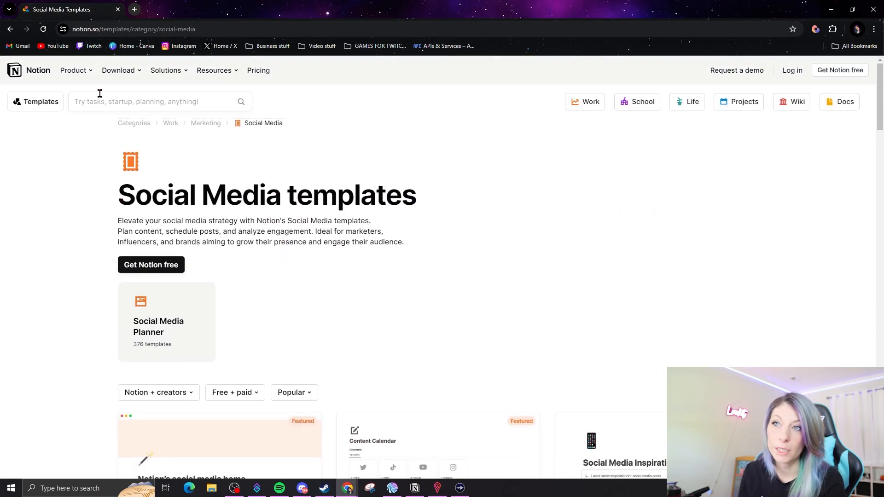
mouse_move(160, 77)
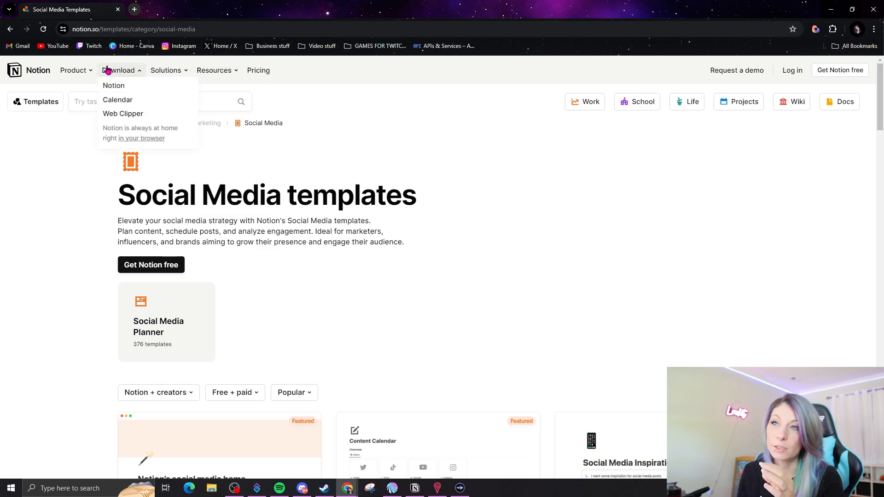
mouse_move(83, 68)
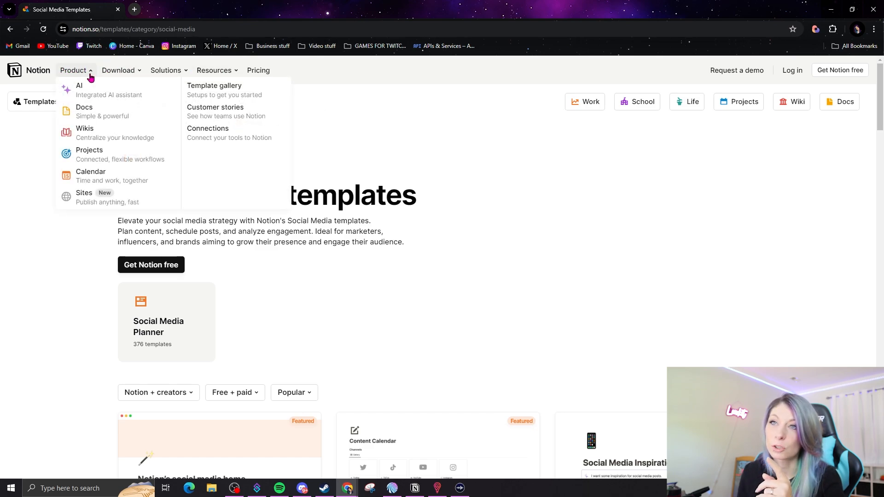
mouse_move(188, 77)
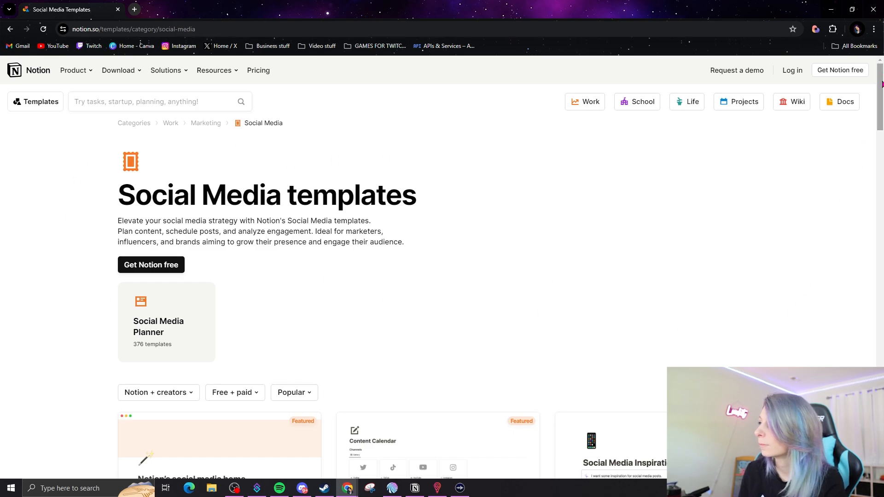
drag(881, 84, 881, 461)
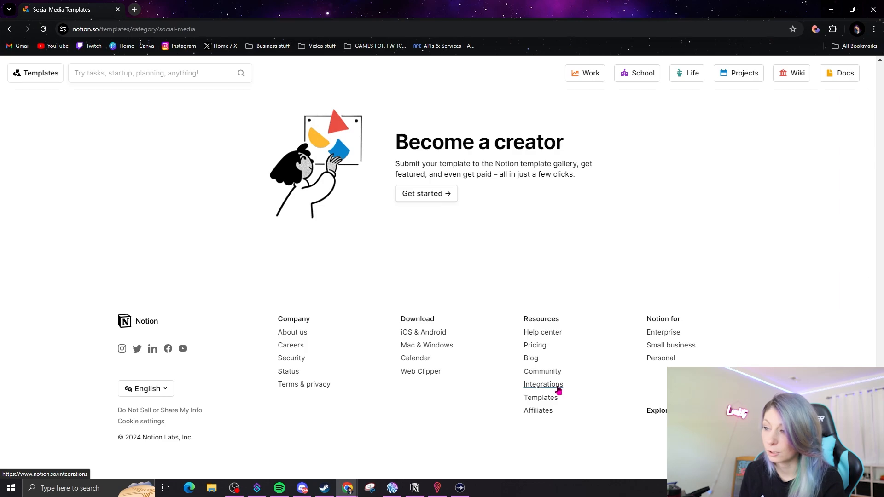
click(558, 389)
- Look over the Integrations overview, open the full integration gallery and browse its featured integrations and categories
scroll(721, 189, down, 10)
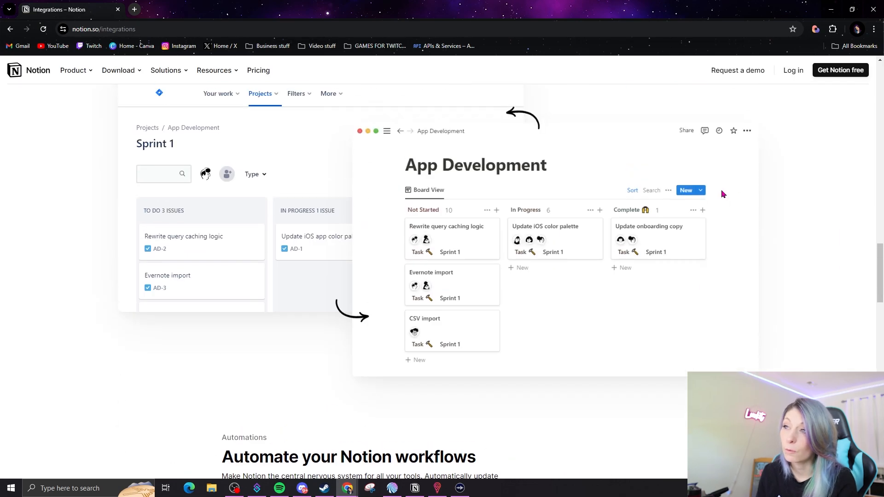
scroll(721, 196, up, 5)
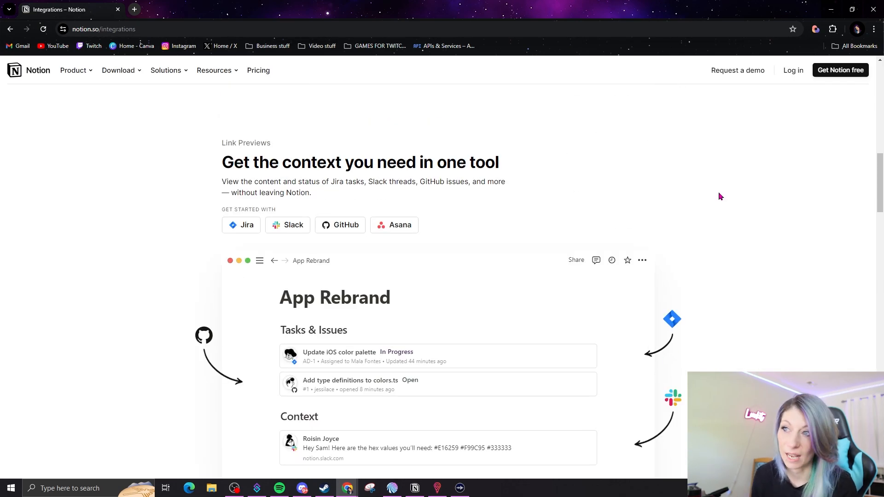
scroll(719, 192, up, 14)
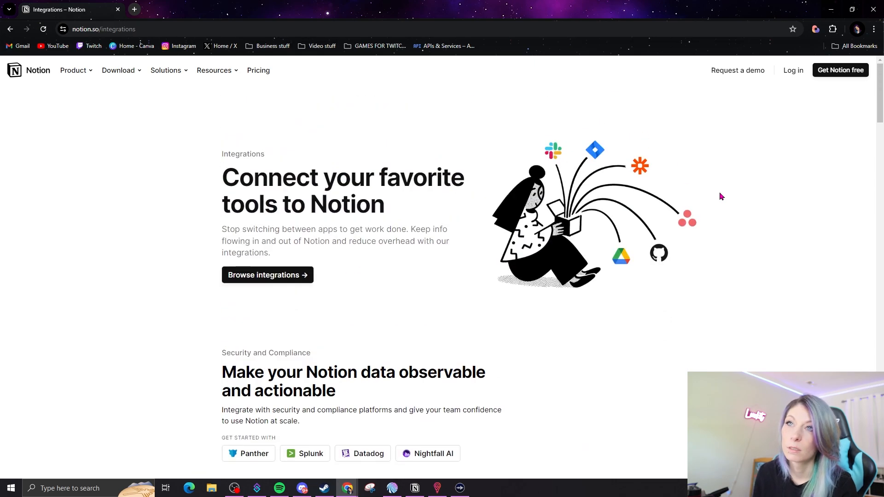
click(290, 280)
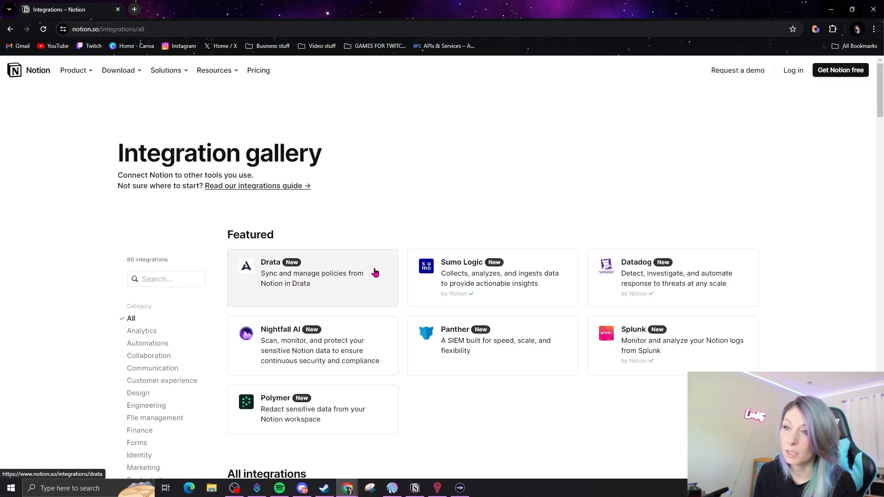
scroll(599, 191, down, 4)
scroll(751, 245, up, 2)
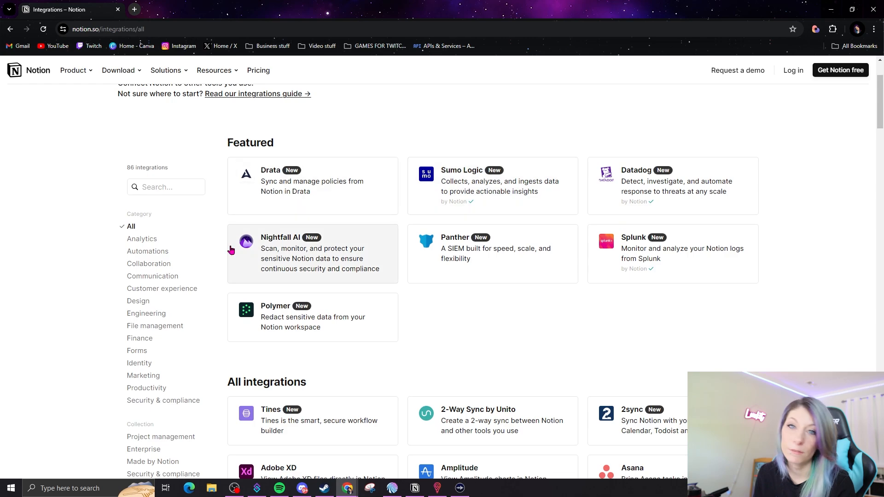
- Browse the full list of integrations in the Integration gallery down to its end, and return to the start of the page
scroll(553, 313, down, 4)
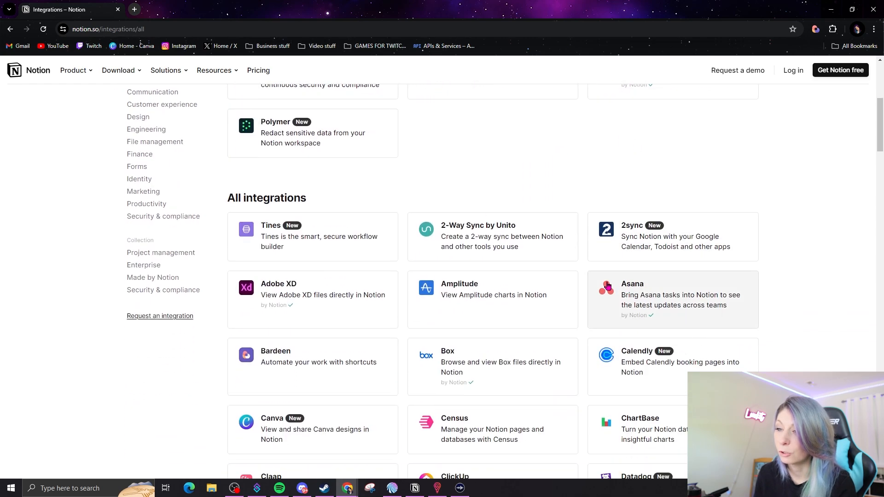
scroll(586, 278, up, 2)
scroll(579, 276, down, 1)
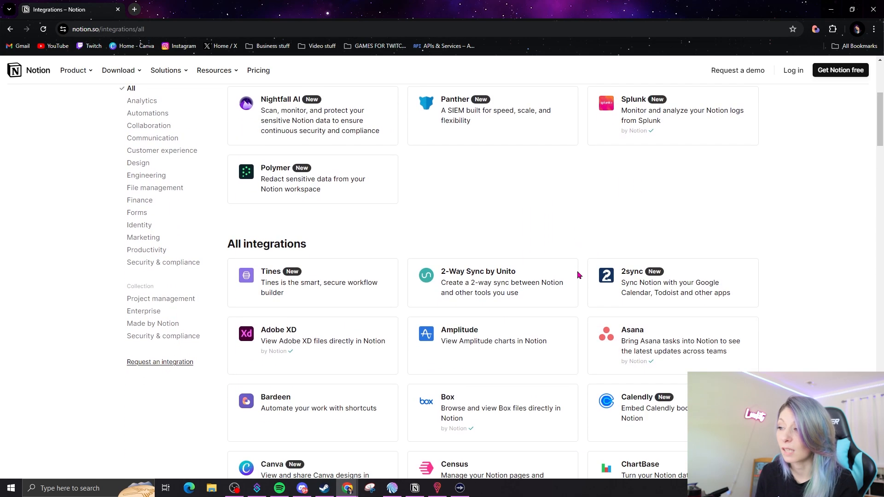
scroll(561, 308, down, 4)
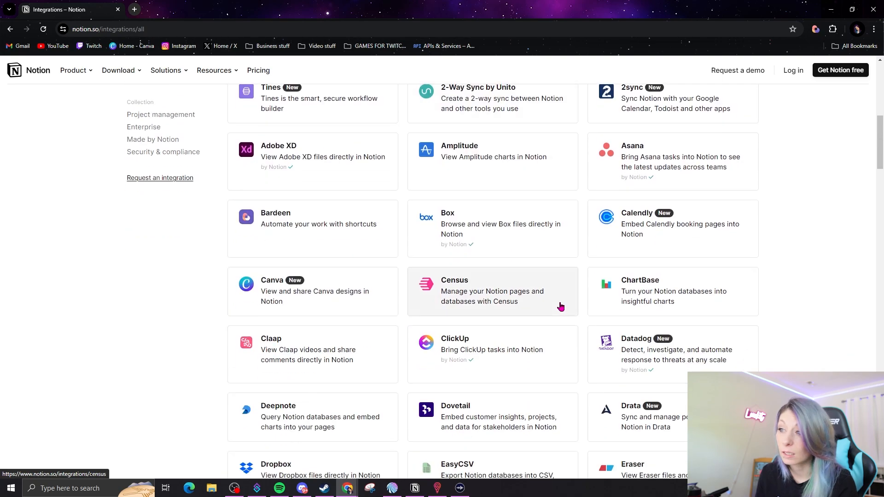
scroll(565, 339, down, 5)
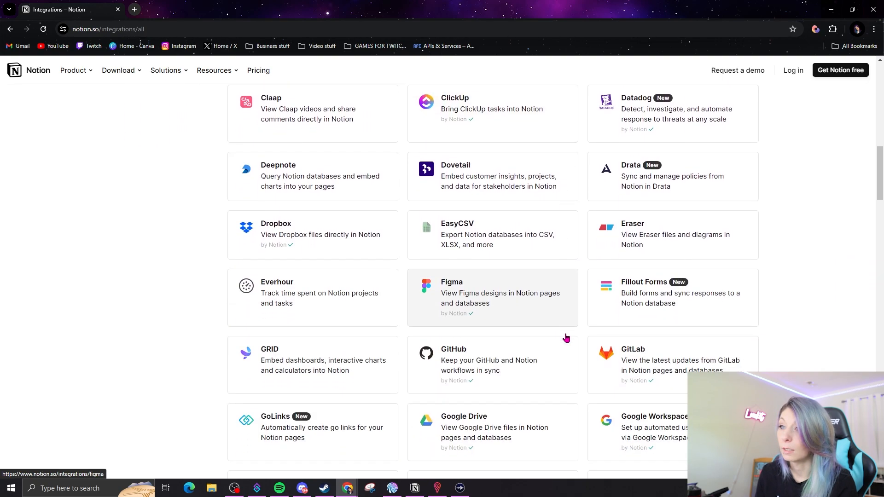
scroll(565, 338, down, 5)
scroll(566, 338, down, 3)
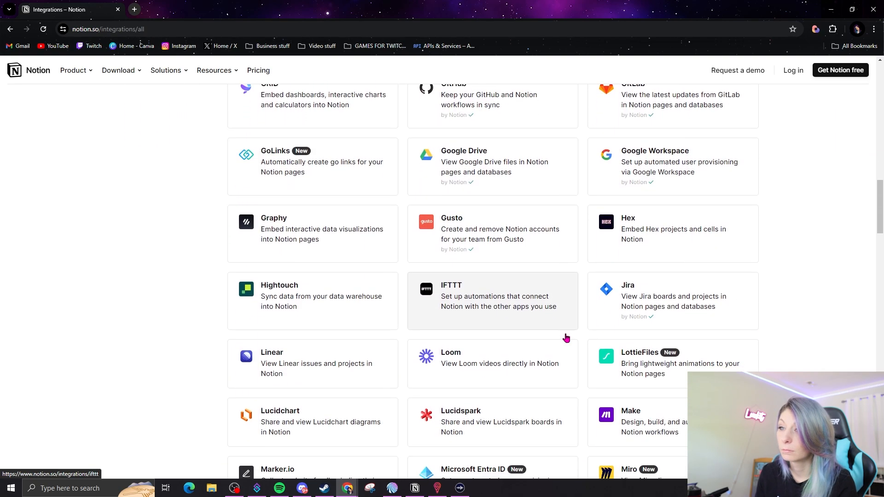
scroll(566, 337, up, 6)
scroll(535, 337, up, 9)
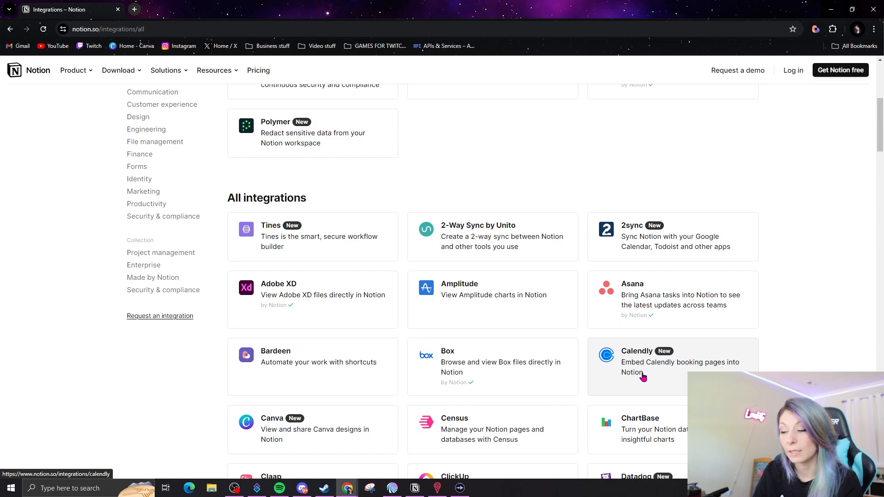
scroll(643, 376, down, 2)
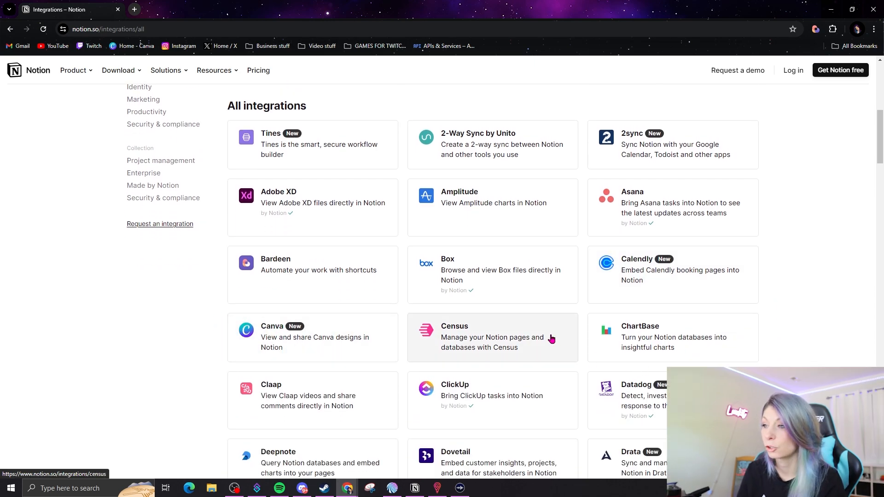
scroll(575, 337, down, 8)
scroll(581, 337, down, 10)
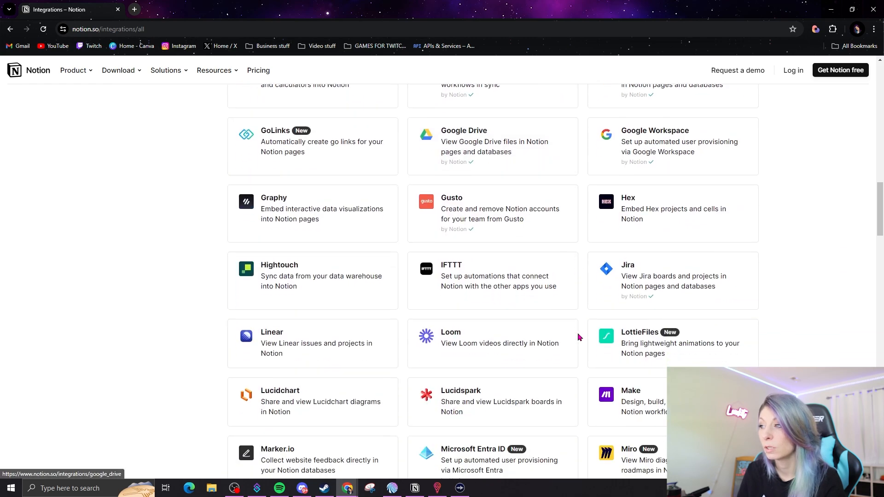
scroll(579, 337, down, 1)
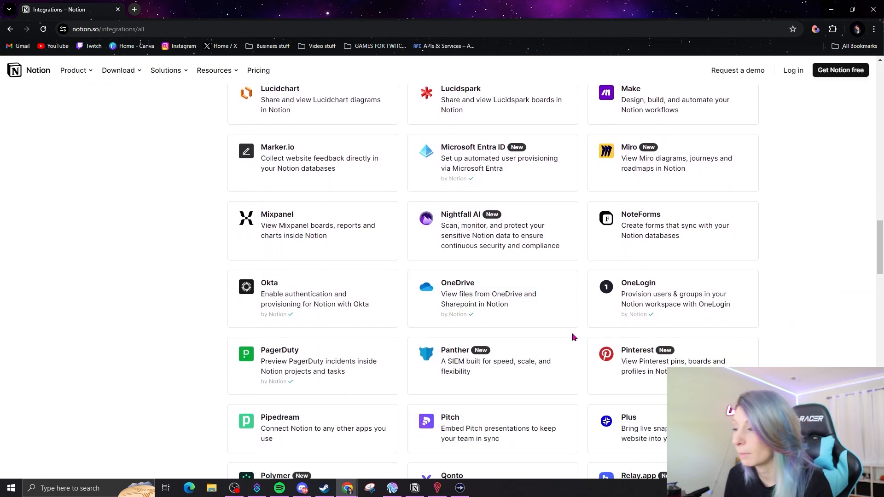
scroll(573, 337, down, 4)
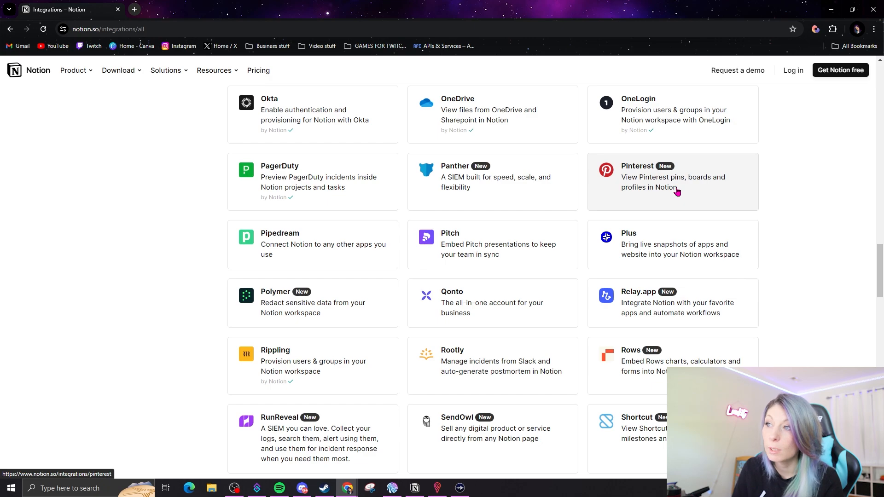
scroll(486, 275, down, 1)
scroll(486, 275, down, 6)
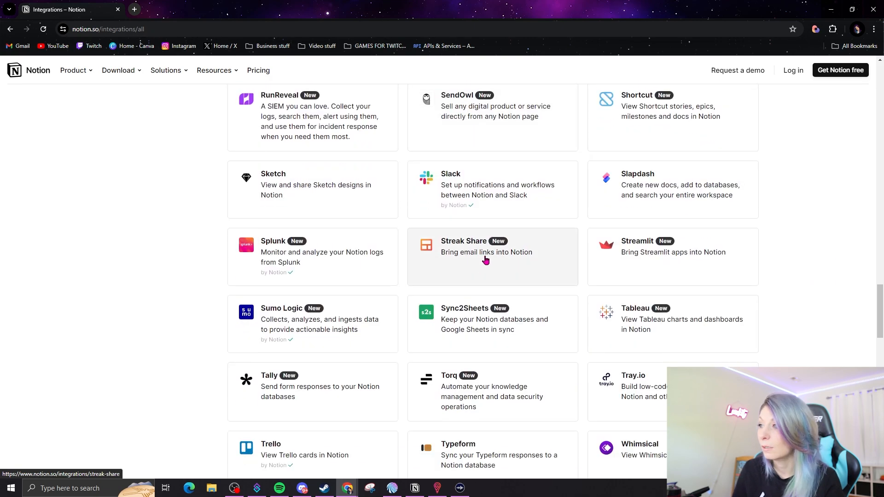
scroll(512, 319, down, 5)
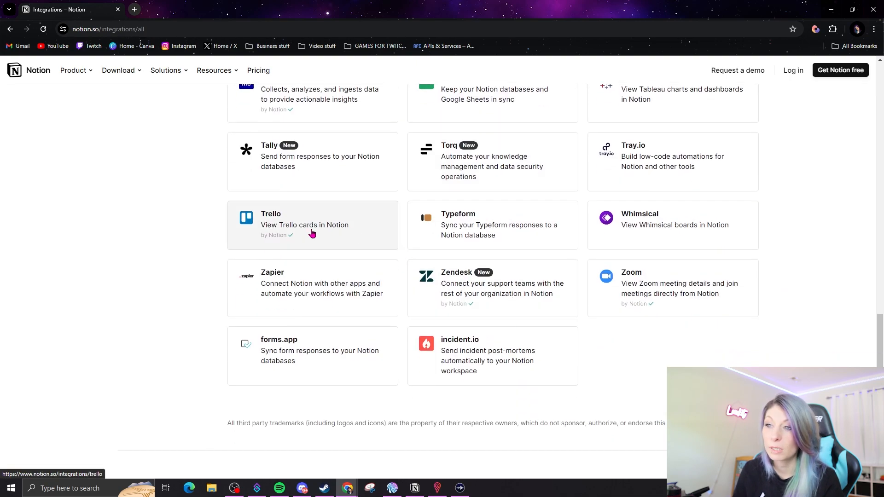
scroll(456, 359, up, 8)
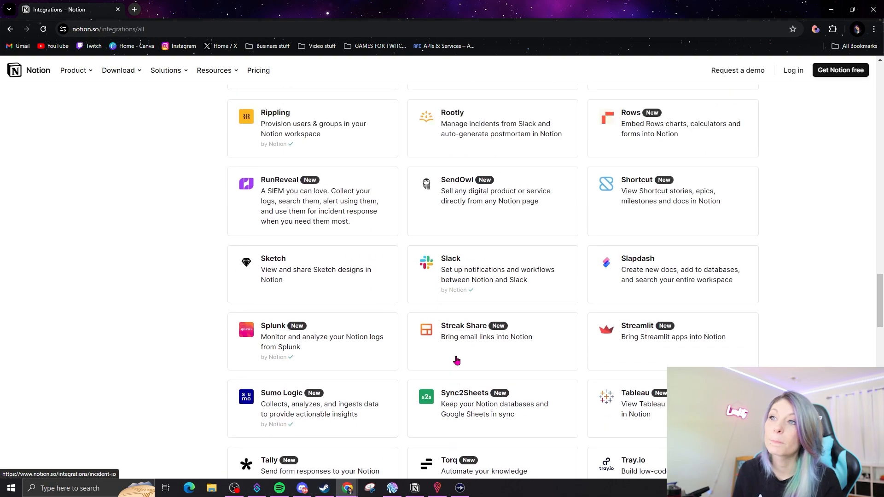
scroll(456, 361, up, 9)
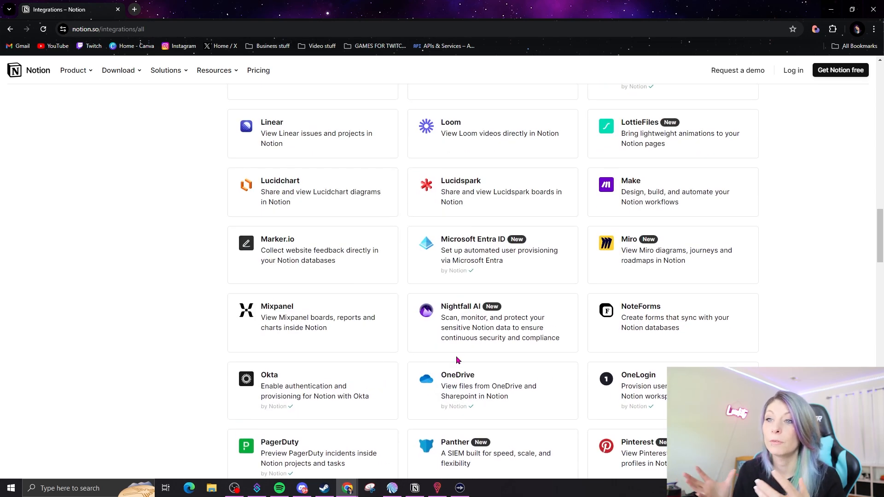
scroll(457, 360, up, 15)
scroll(457, 360, up, 6)
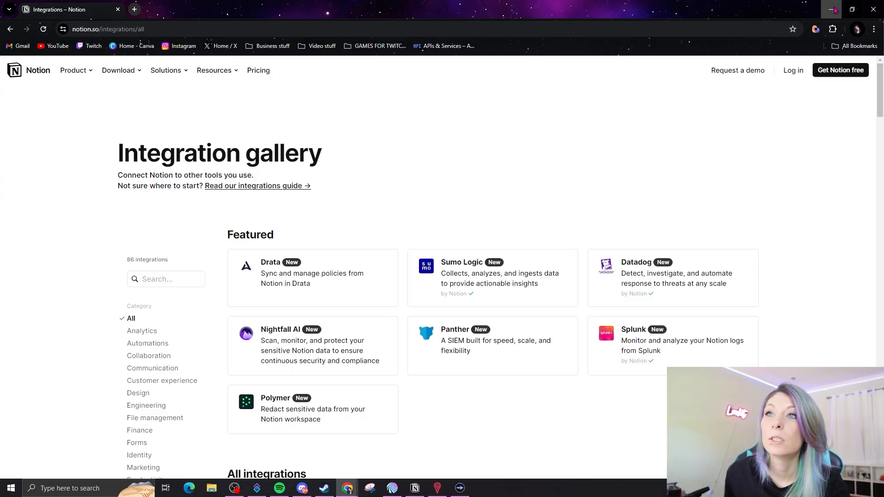
- Switch to the Notion desktop app and archive the General teamspace, confirming with its name and proceeding without moving its pages
click(832, 9)
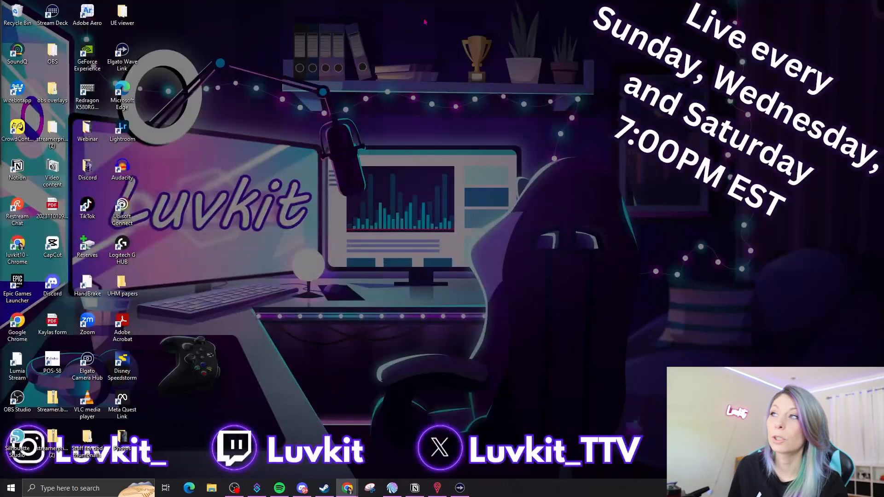
click(415, 488)
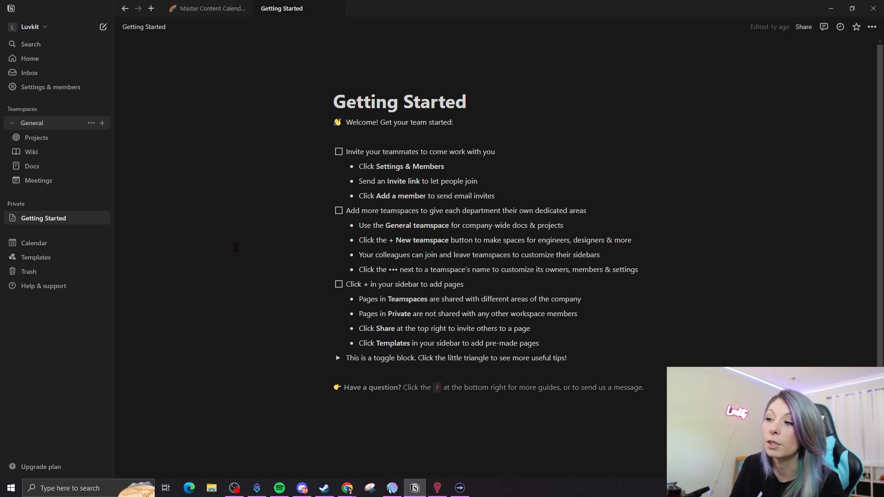
click(91, 125)
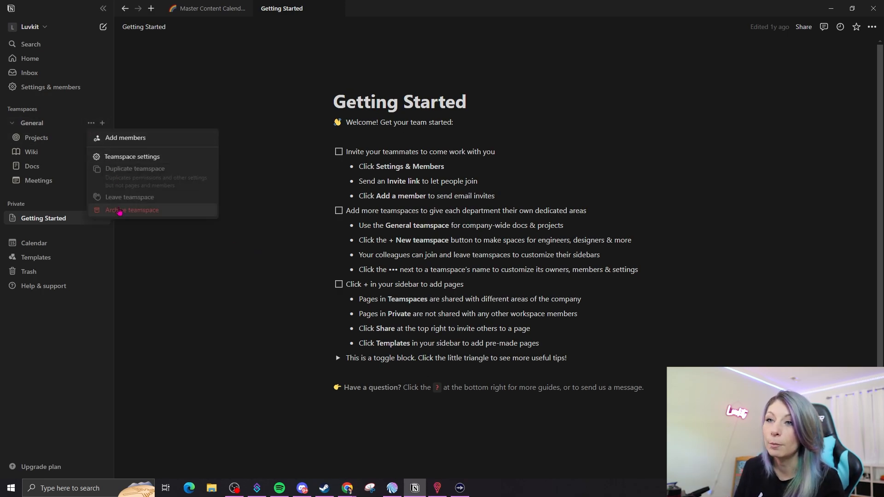
click(130, 210)
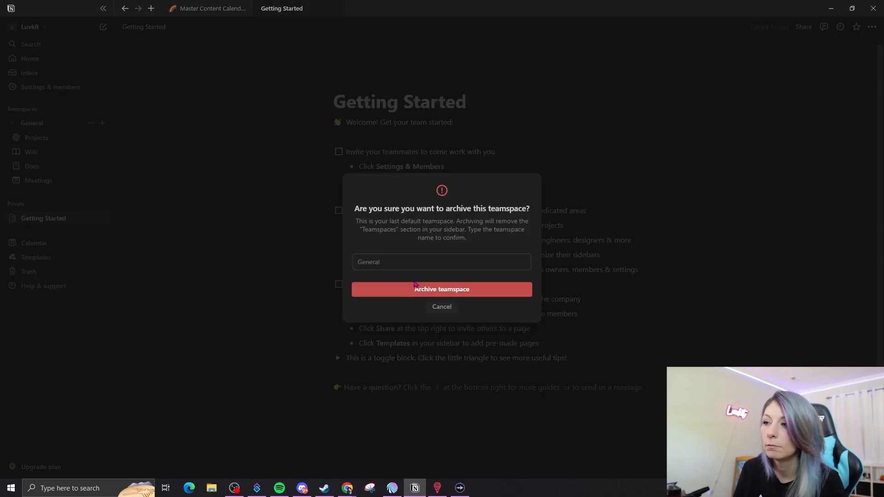
click(394, 261)
text(General)
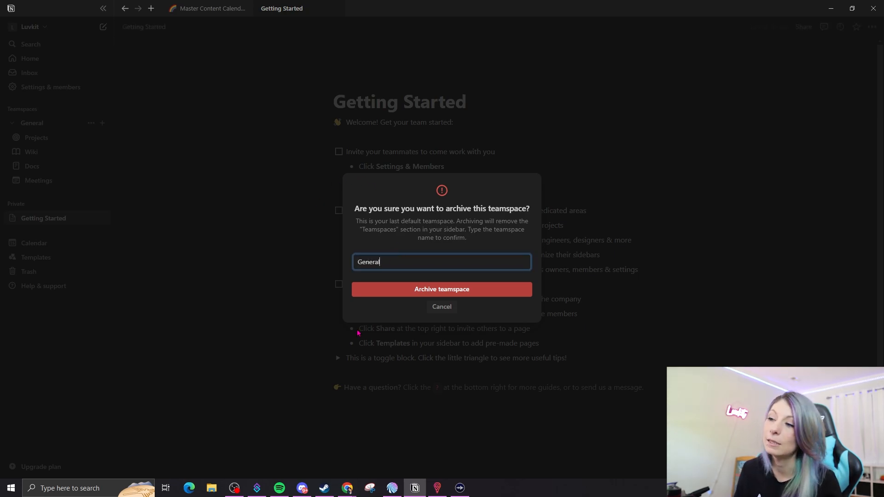
click(442, 289)
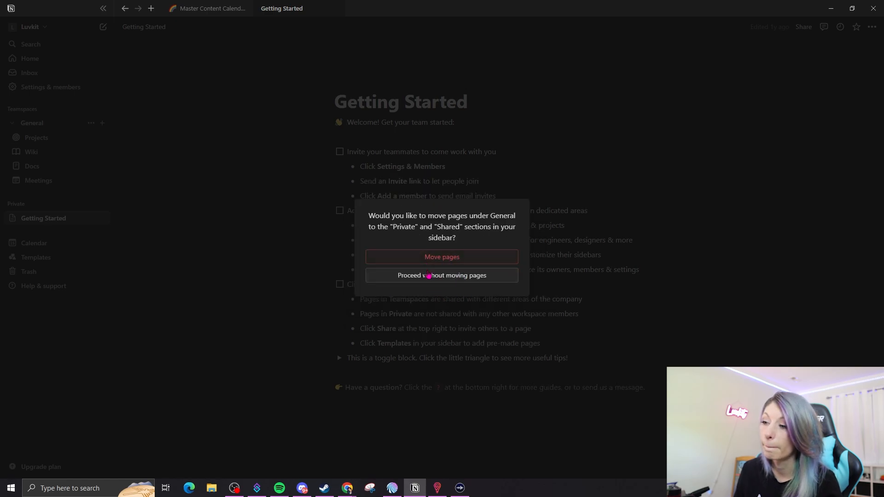
click(430, 276)
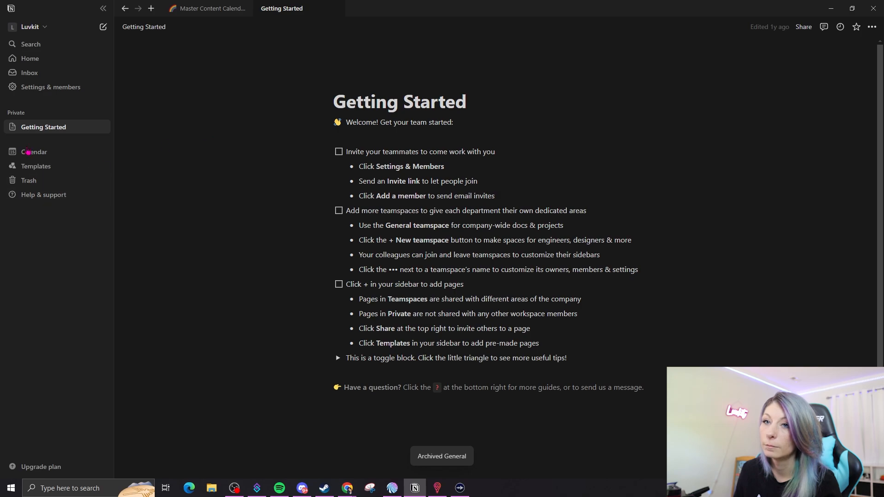
- View the Notion Calendar introduction and close it without opening the calendar
click(28, 151)
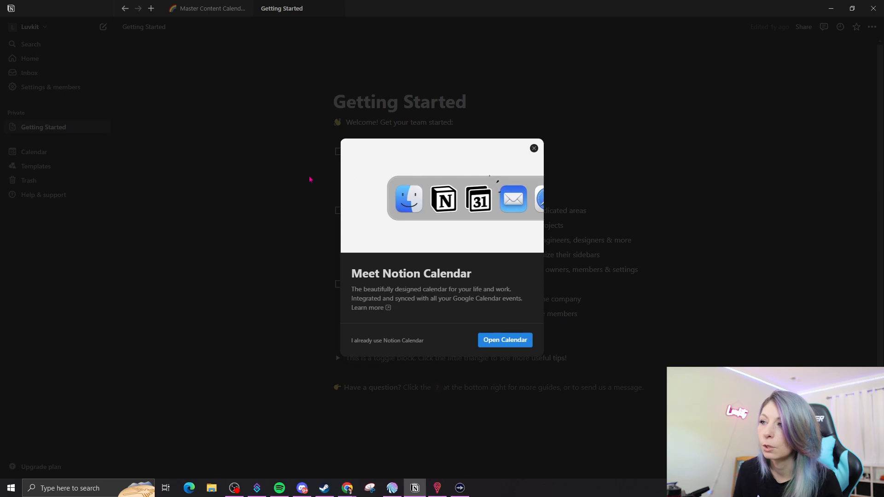
click(534, 148)
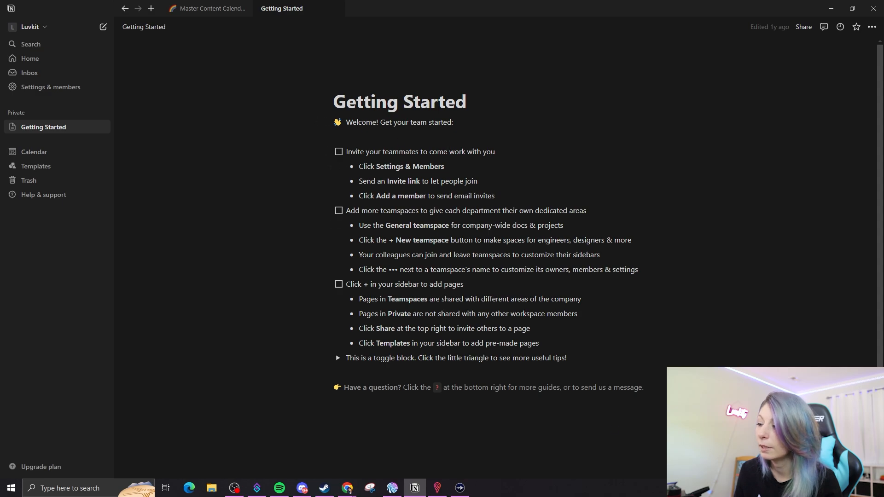
- Delete all the body content of the Getting Started page and set the page to the Serif font and full width
drag(699, 411, 270, 119)
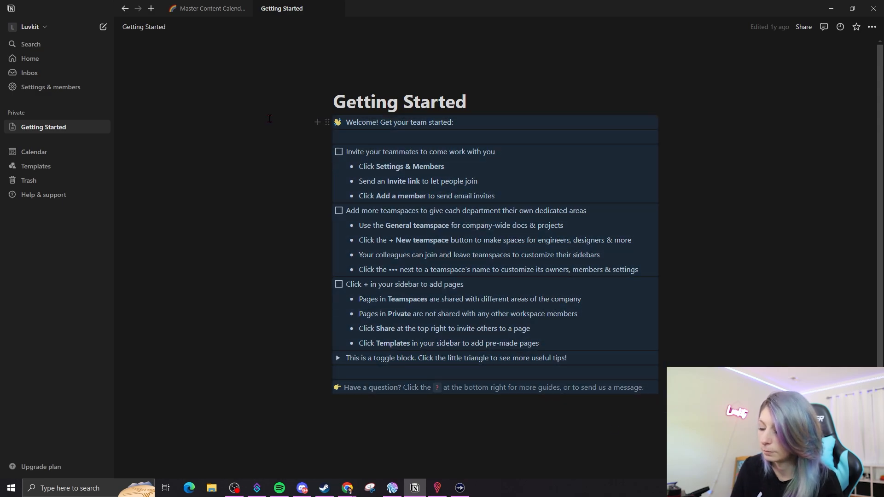
key(BackSpace)
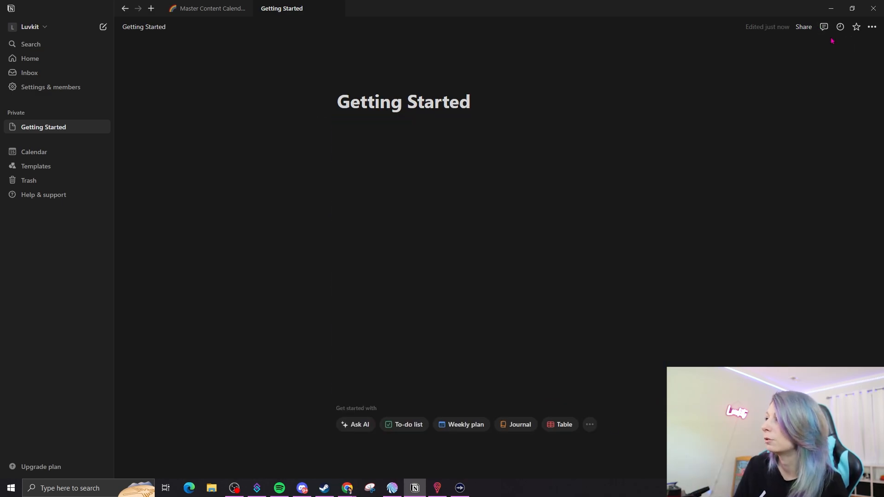
click(872, 27)
click(823, 53)
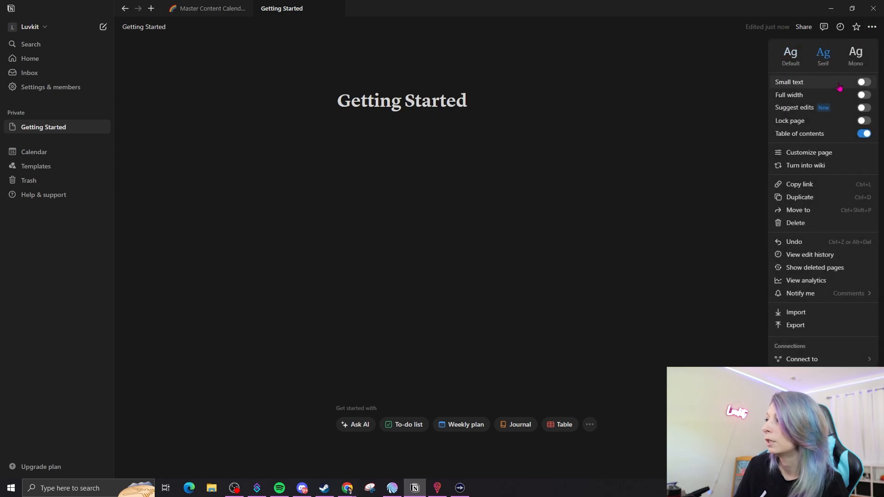
click(865, 95)
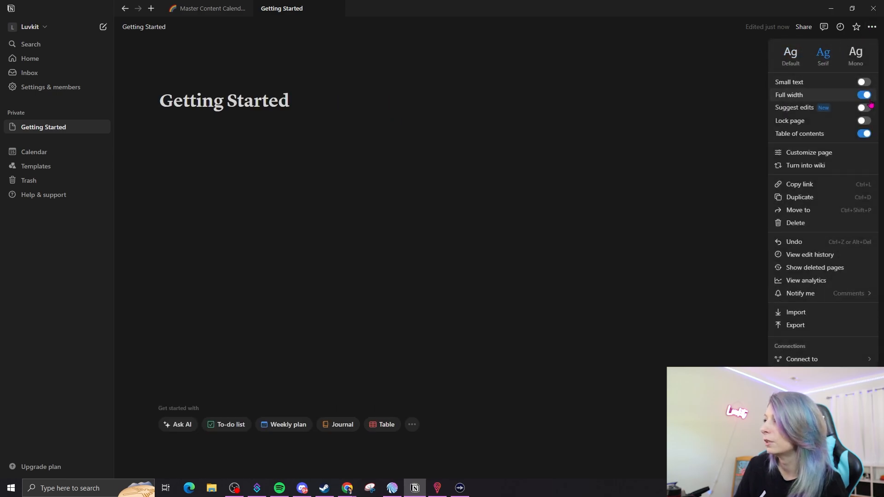
key(Escape)
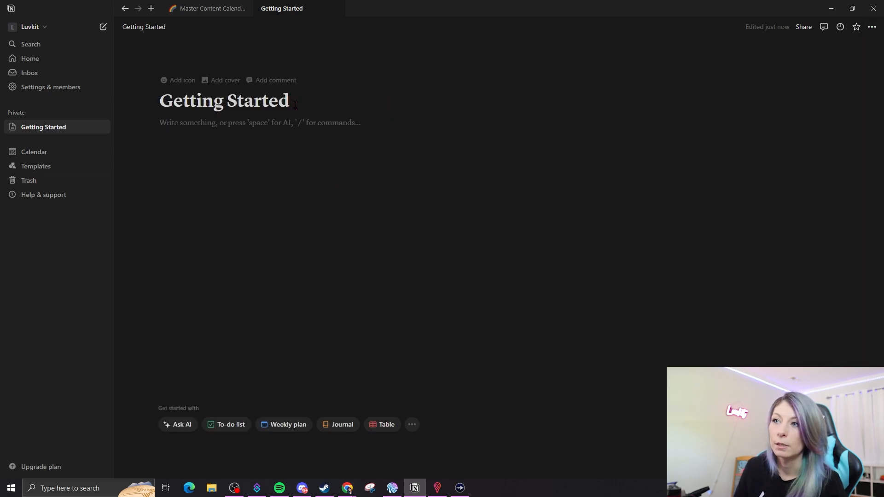
- Rename the Getting Started page as "Social media Dashboard" and start a new line in its body
drag(291, 102, 136, 86)
text(S)
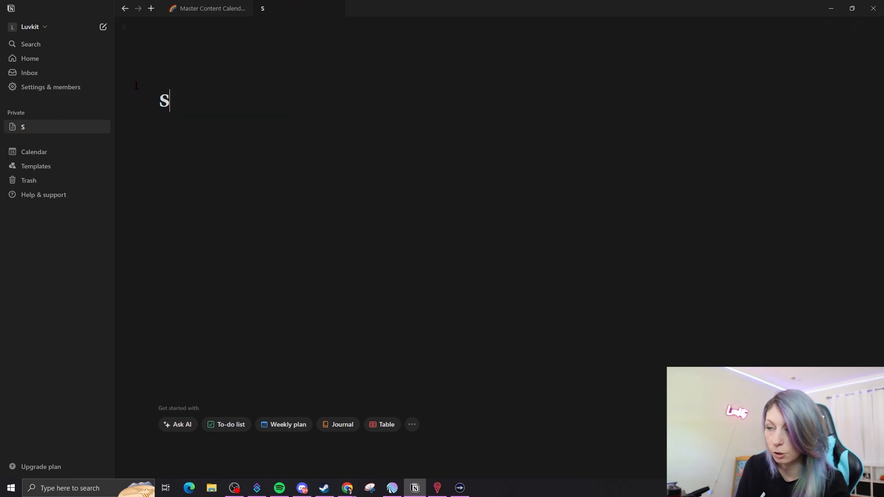
text(ocial media)
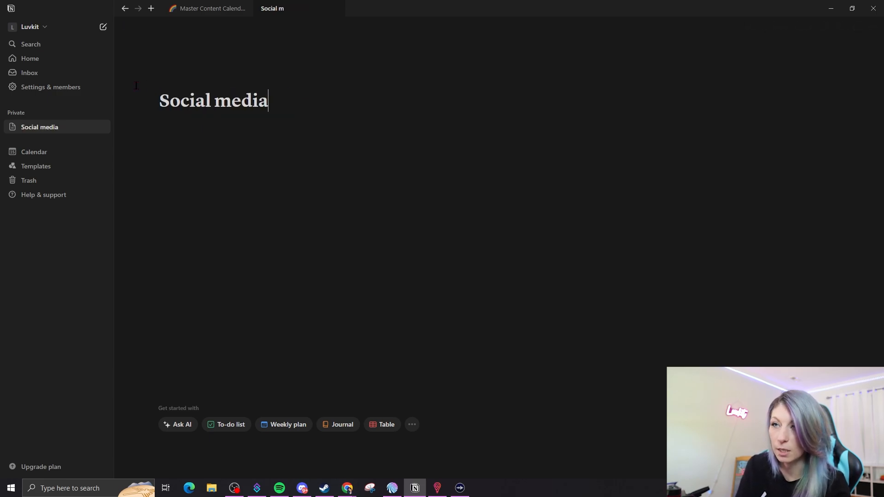
text( Dash)
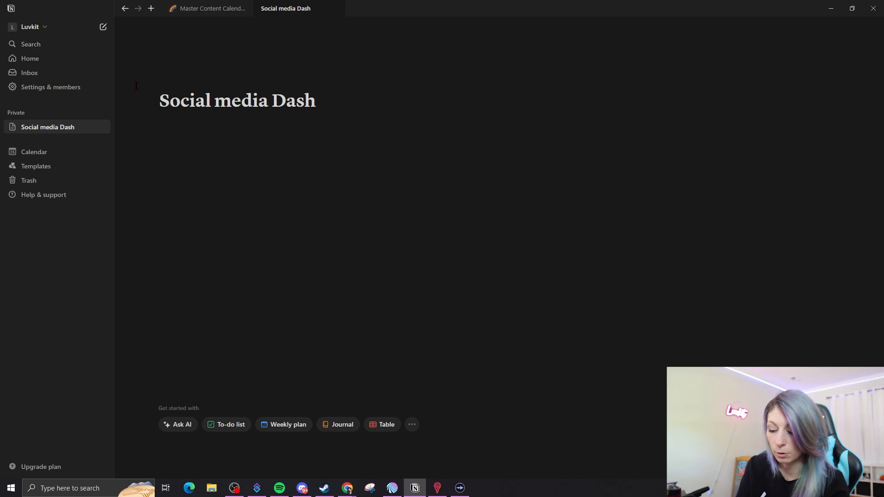
text(board)
key(Return)
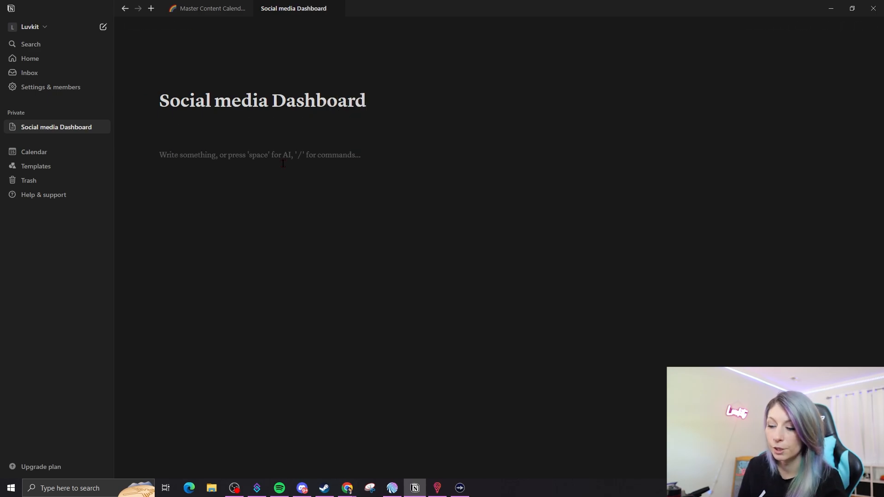
- Insert a board view block in the page body, backed by a new blank database
text(/)
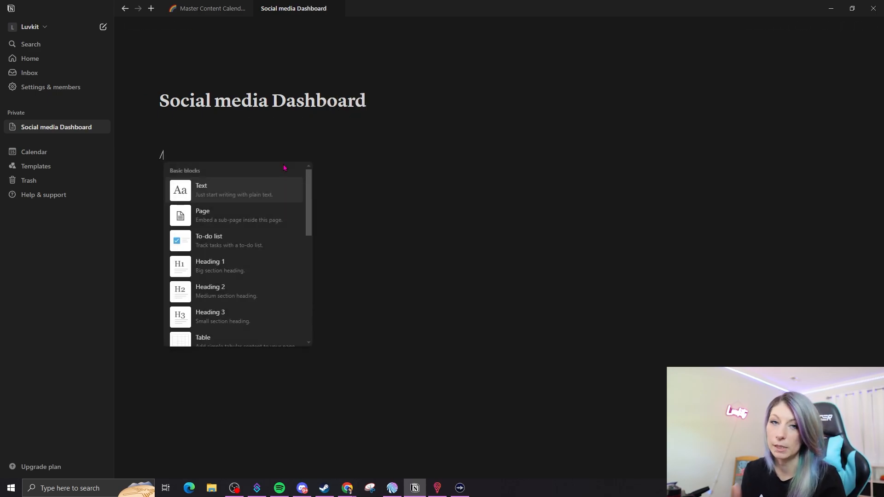
scroll(255, 245, down, 5)
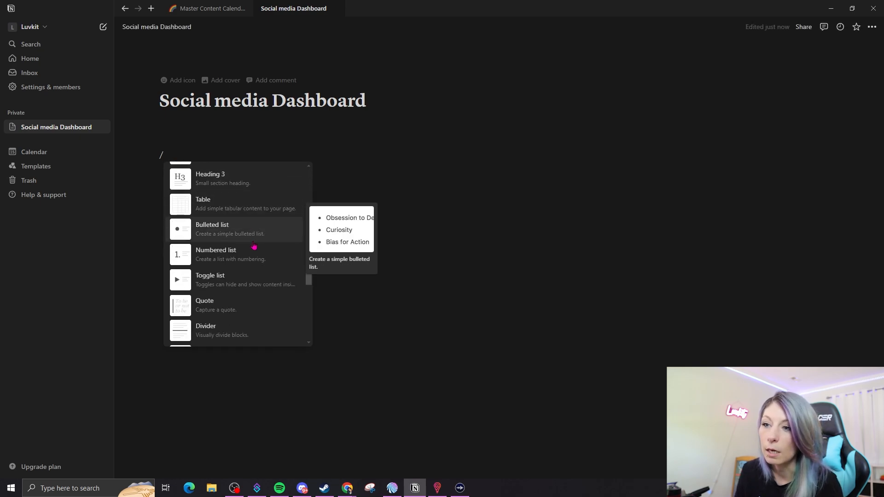
scroll(255, 245, down, 10)
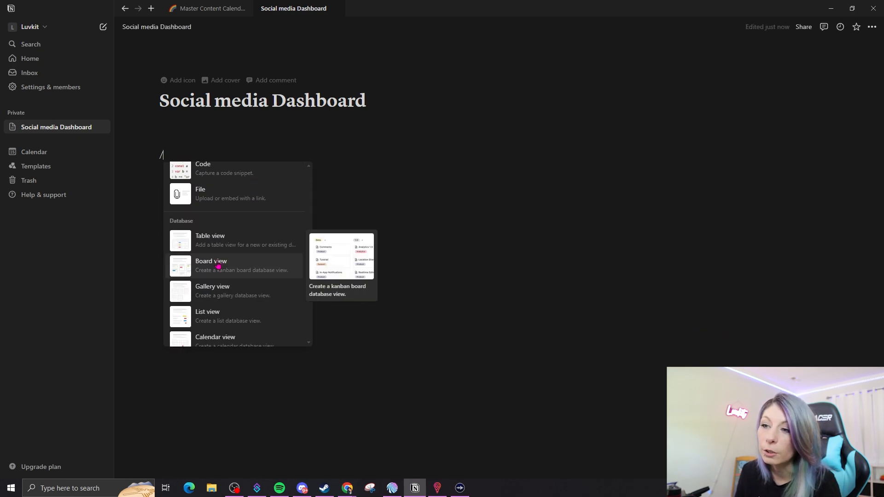
click(255, 258)
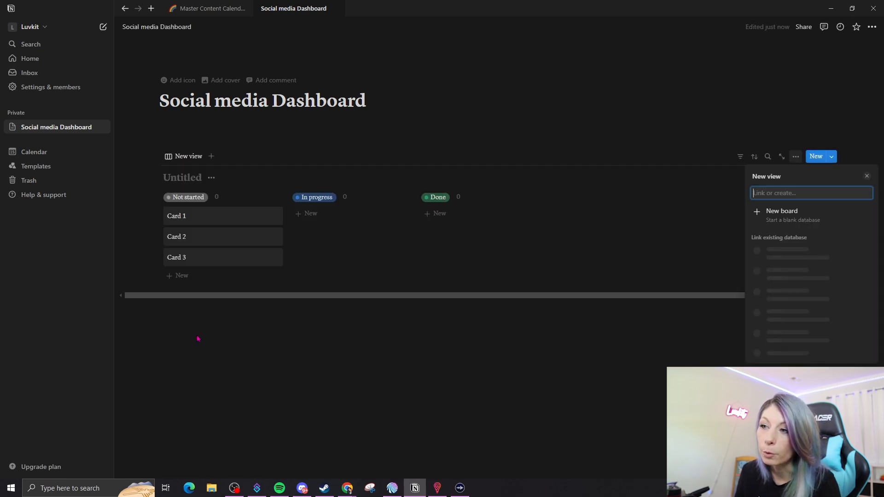
click(796, 221)
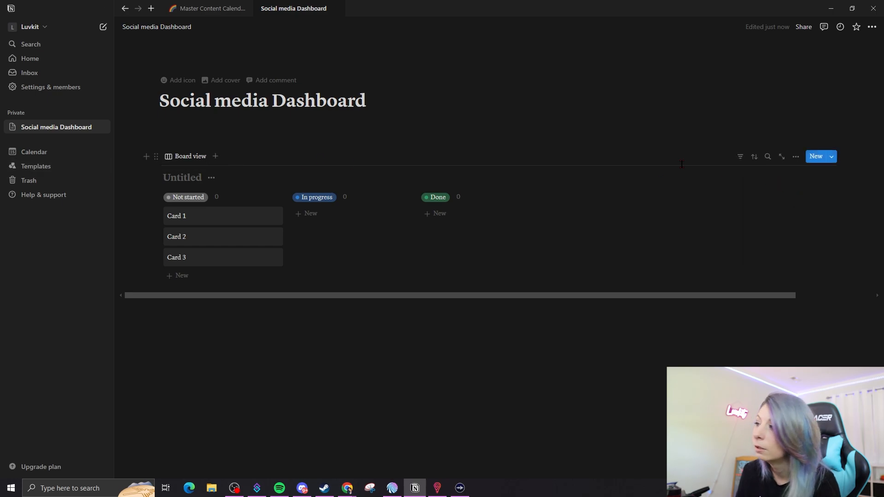
- Change the layout of the new database view from Board to Gallery
click(796, 157)
click(807, 211)
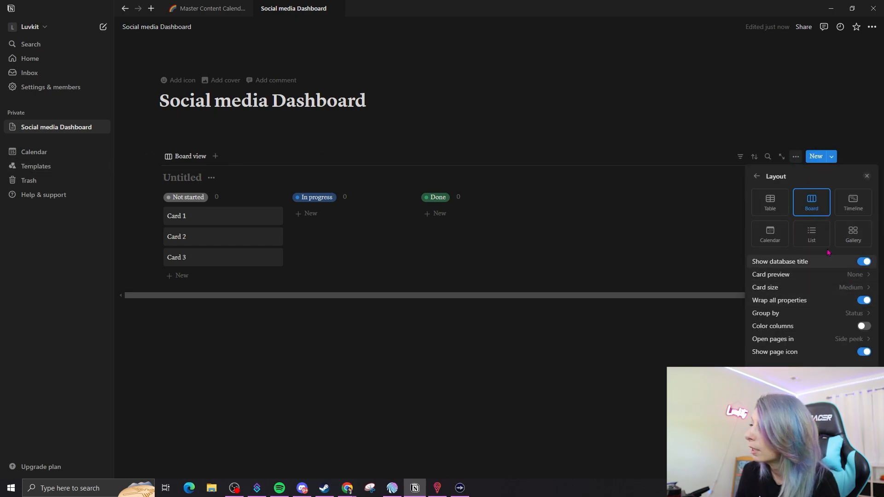
click(853, 233)
click(396, 117)
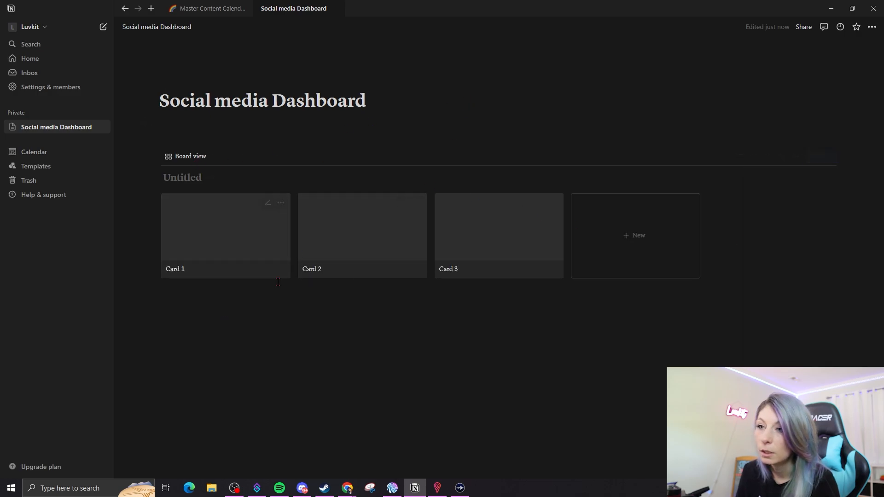
- Give Card 1 an Unsplash cover found by searching "youtube", choosing the image of a red block with a white play symbol
click(240, 245)
click(341, 91)
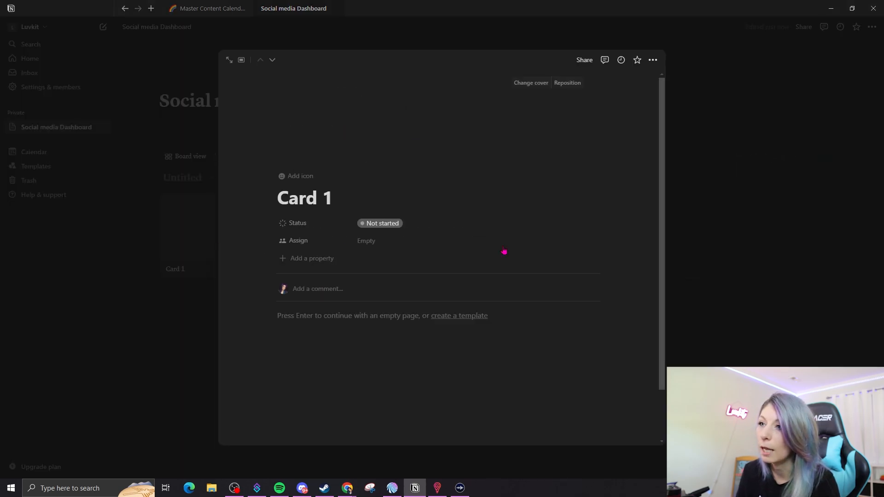
click(530, 83)
click(504, 99)
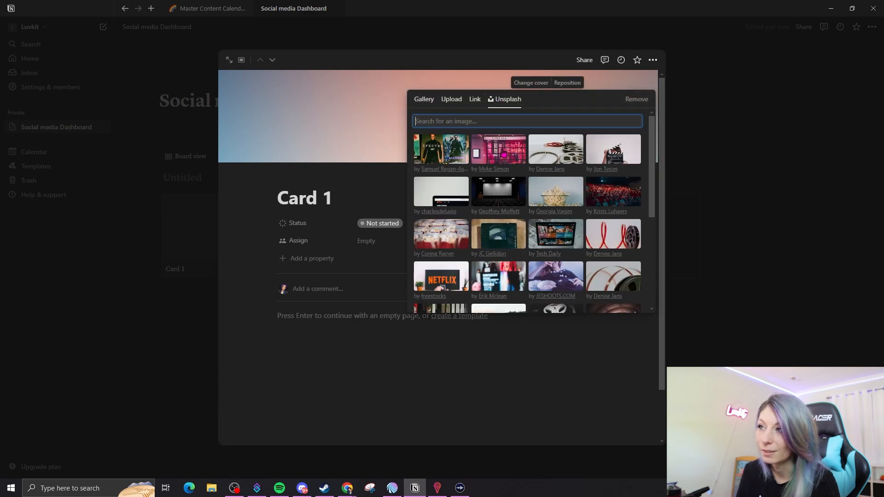
click(480, 119)
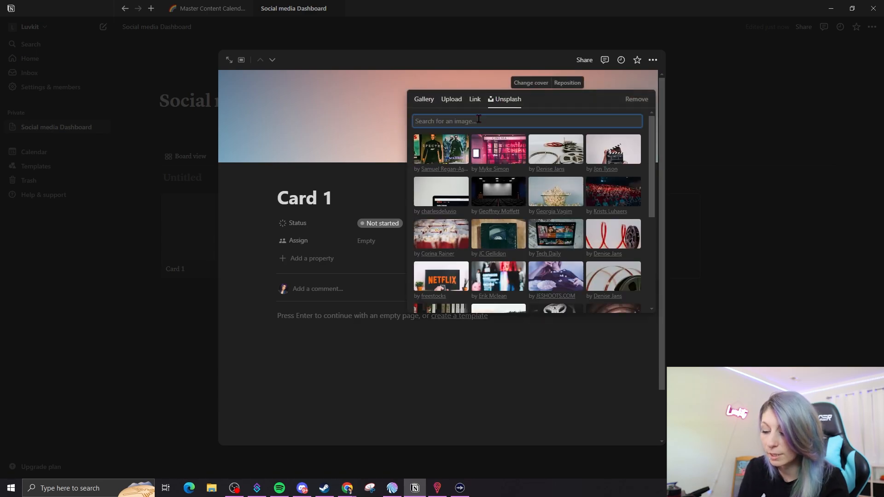
text(youtube)
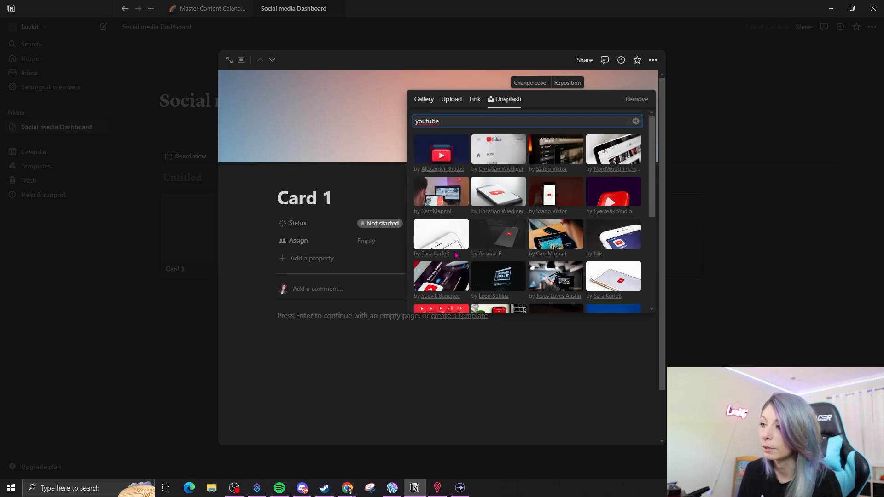
scroll(455, 255, down, 5)
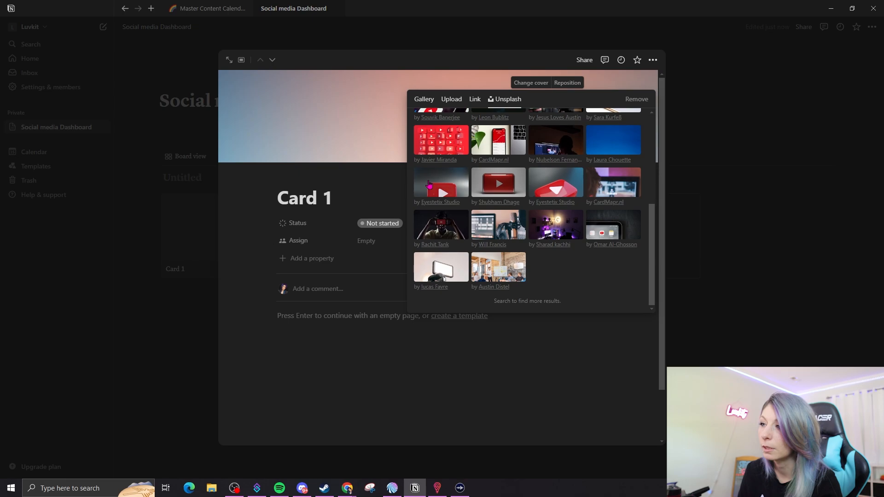
click(429, 184)
click(628, 56)
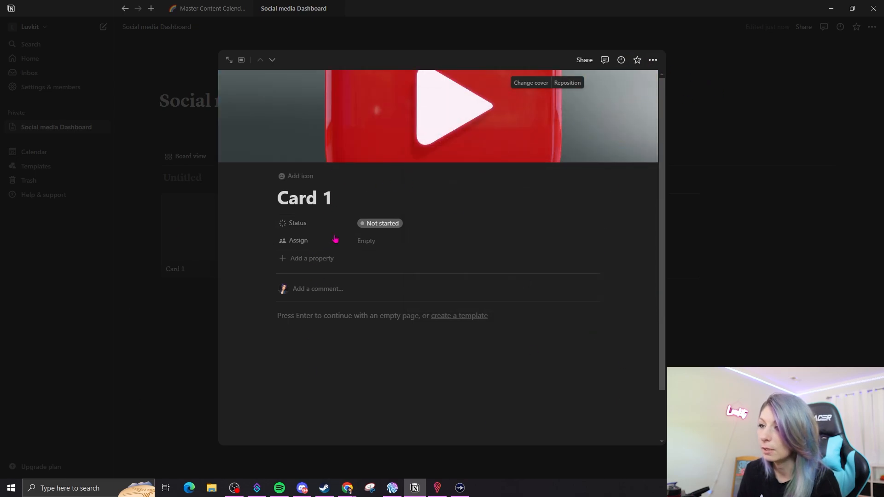
- Add a Select property named "Channel" to Card 1
click(308, 258)
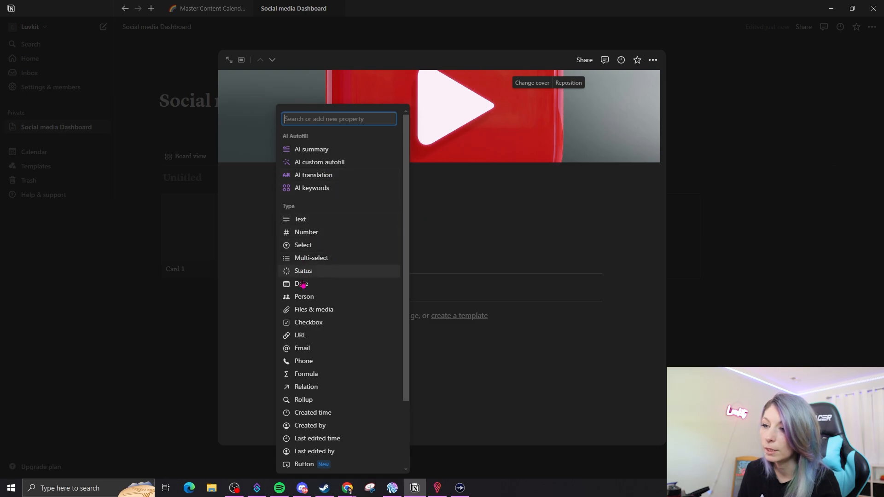
scroll(321, 400, down, 2)
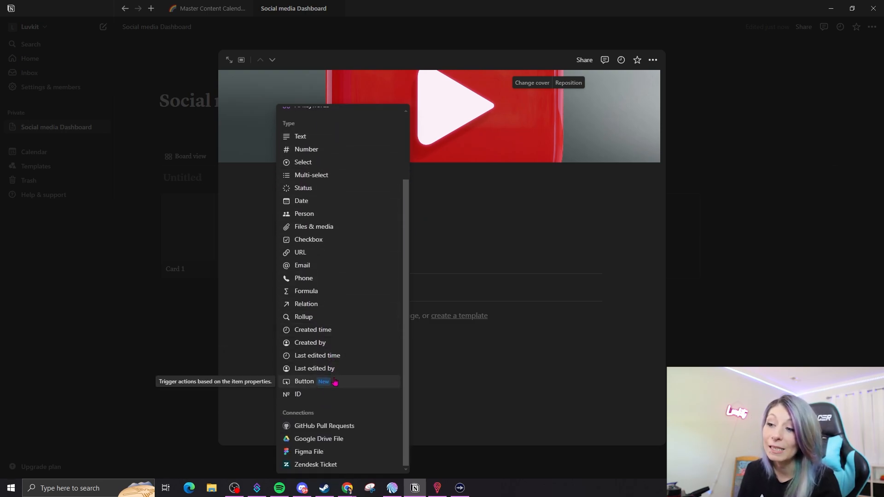
scroll(335, 382, up, 1)
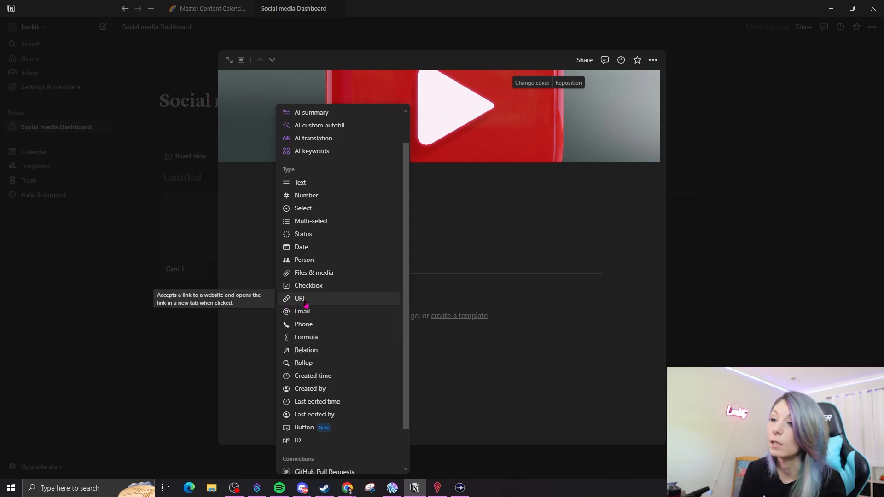
scroll(306, 303, up, 2)
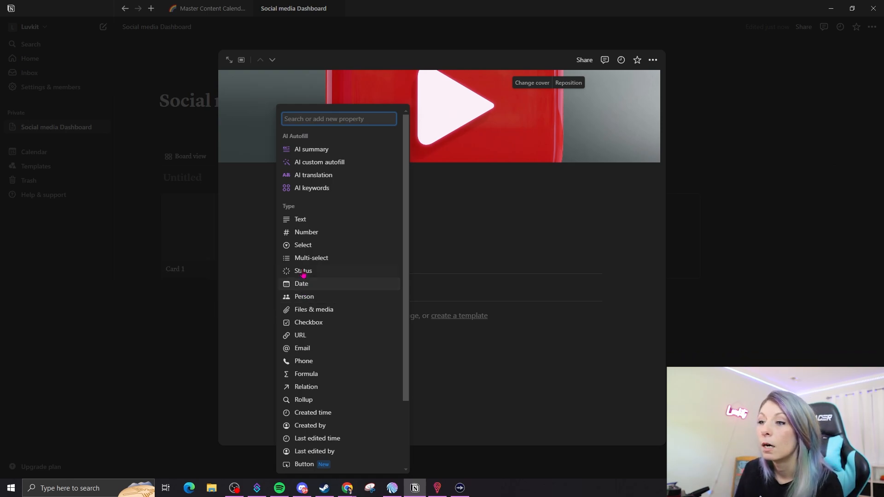
click(300, 245)
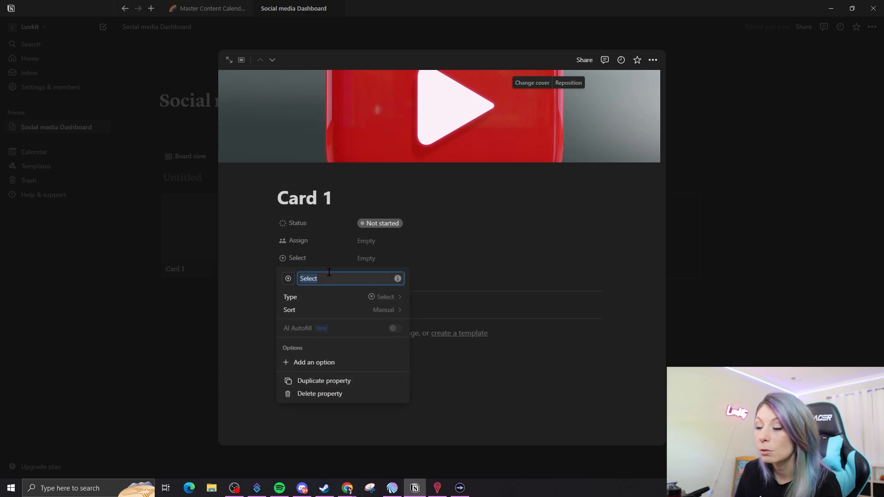
text(Channel)
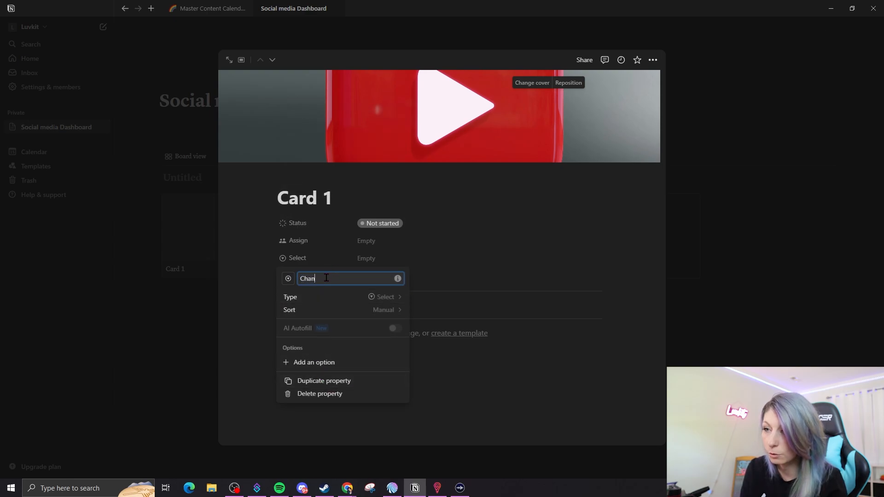
- Add the options "How to" and "VODs" to the Channel property
click(306, 362)
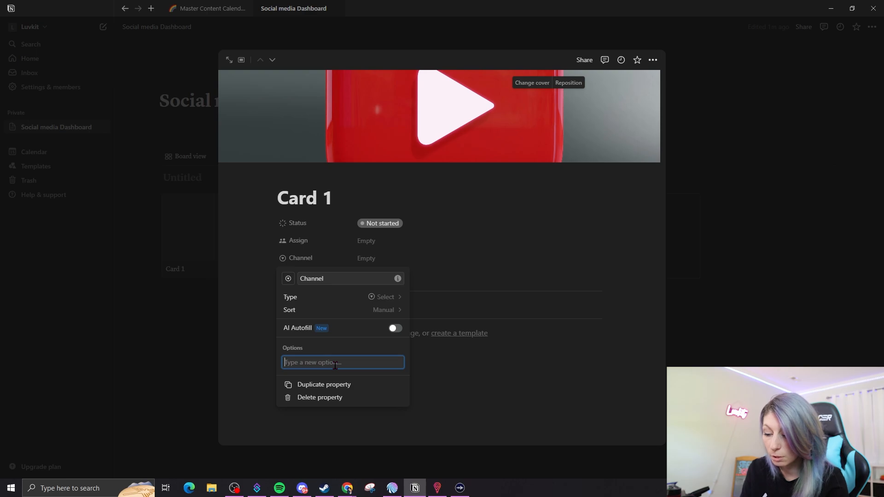
text(How to)
key(Return)
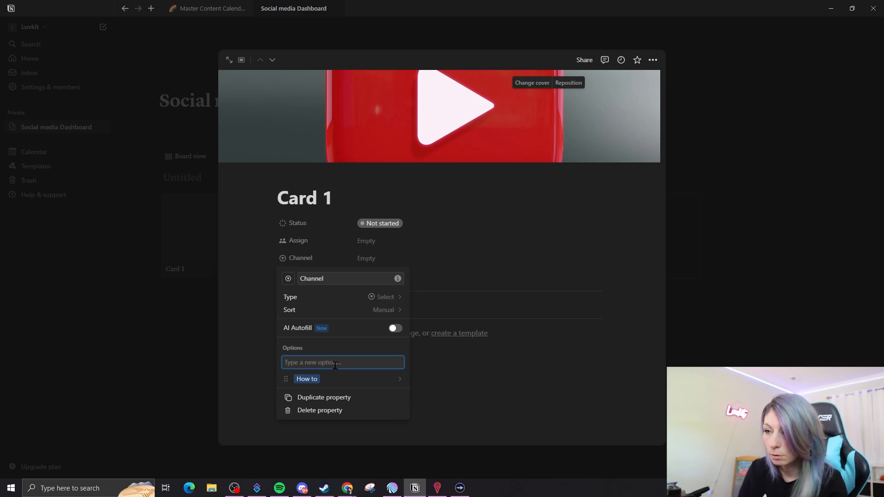
text(VODs)
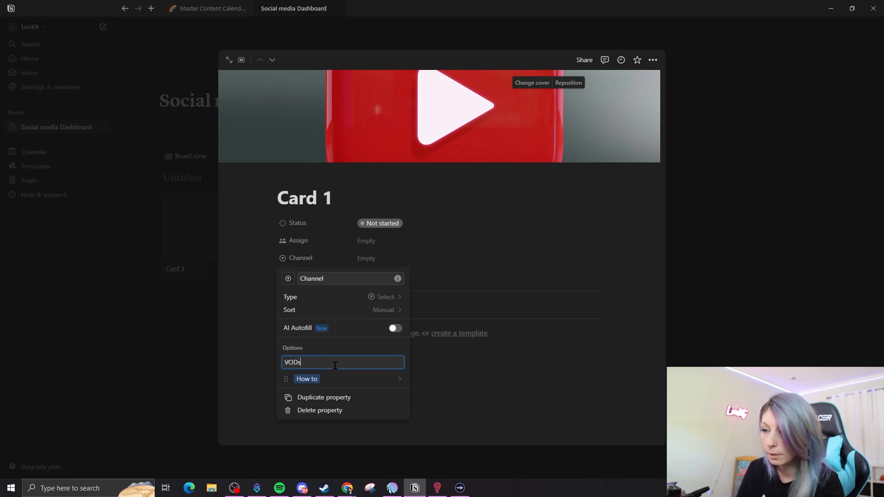
key(Return)
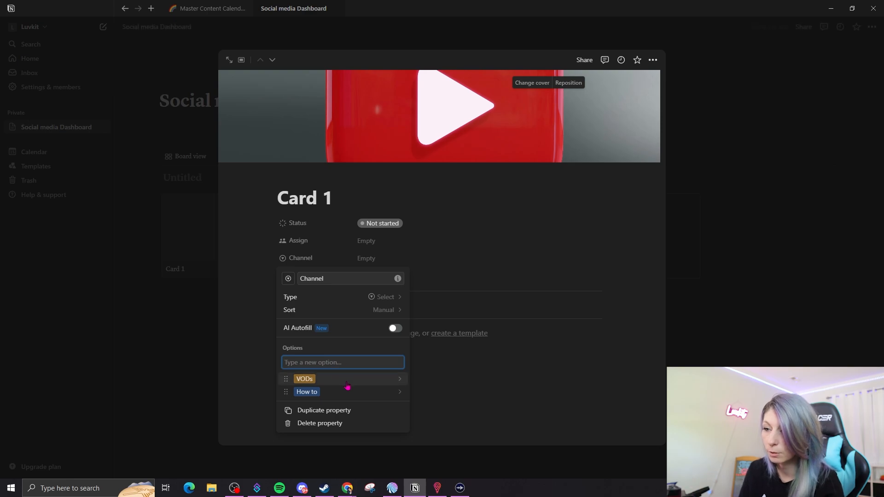
- Color the VODs option purple and the How to option pink, then close the Channel property settings
click(398, 380)
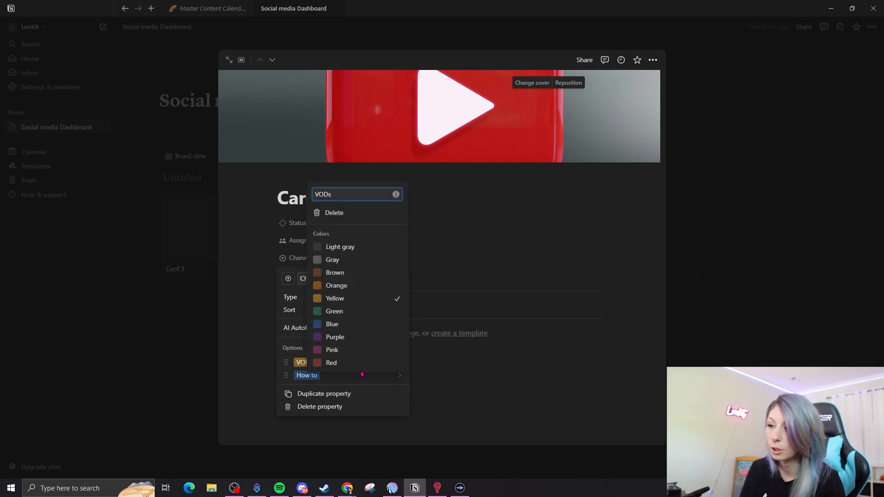
click(364, 338)
click(381, 381)
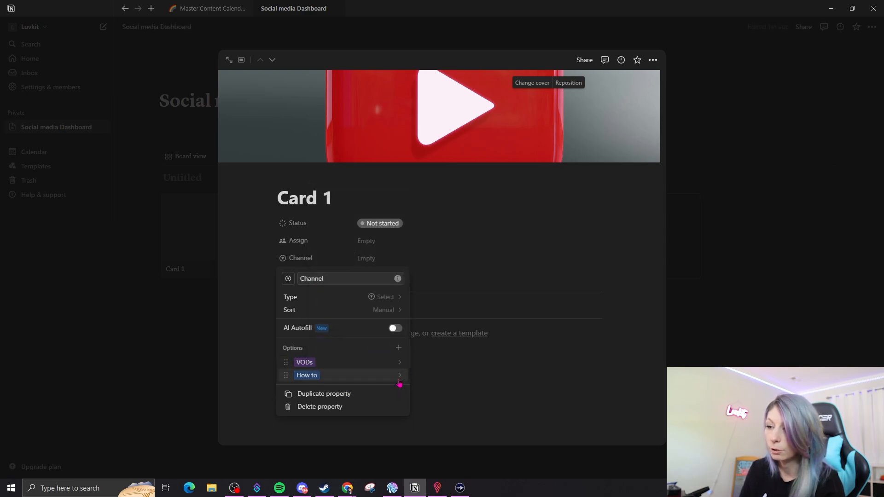
click(398, 376)
click(340, 347)
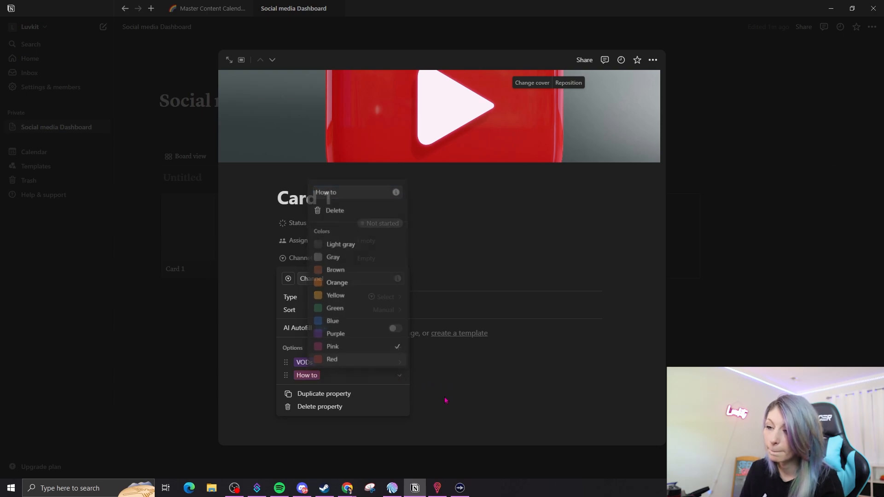
click(394, 375)
click(448, 343)
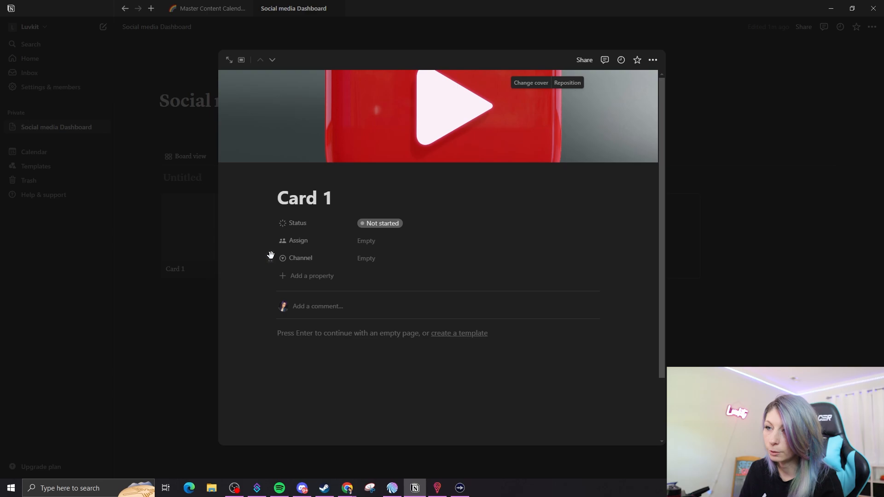
- Move the Channel property above Assign in Card 1, leaving the assignee empty
drag(270, 256, 271, 239)
click(365, 258)
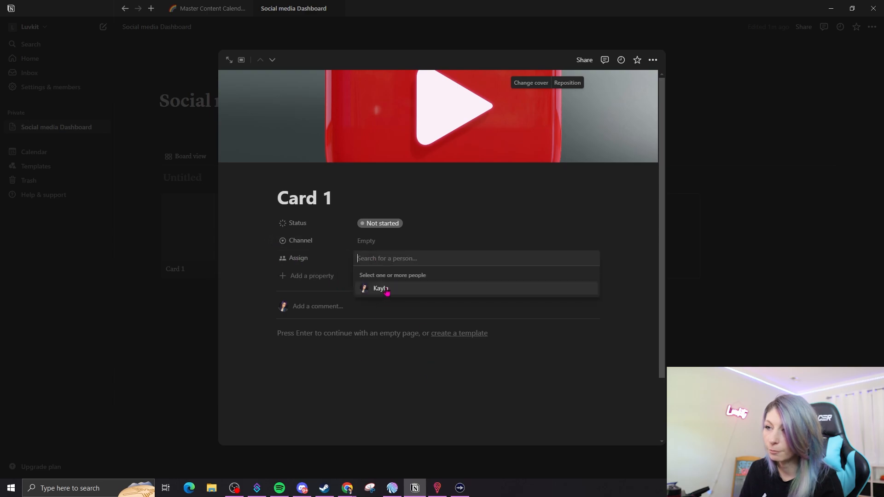
click(453, 332)
- Create a new template from Card 1 and give it a purple camera icon, found by searching the icons for "camera"
click(460, 333)
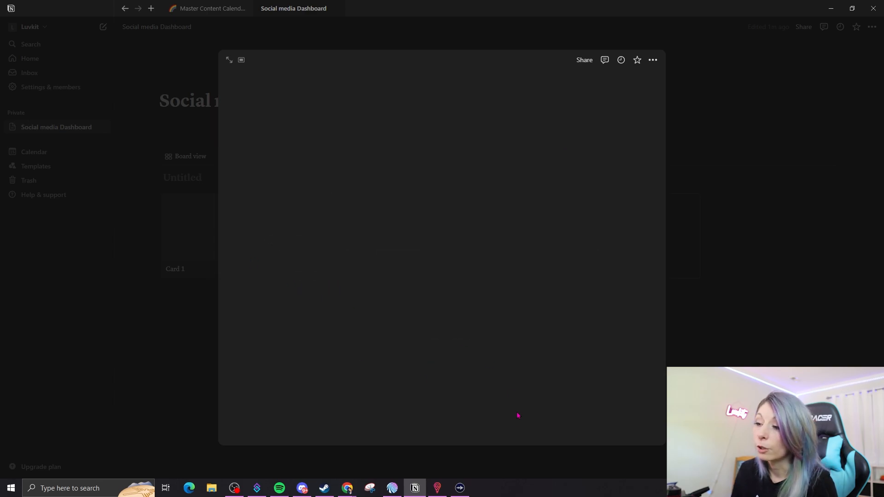
mouse_move(414, 488)
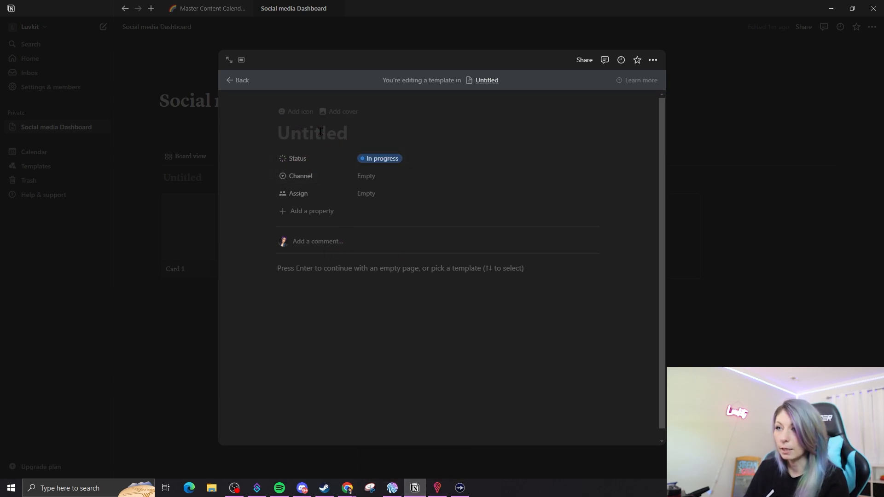
click(287, 114)
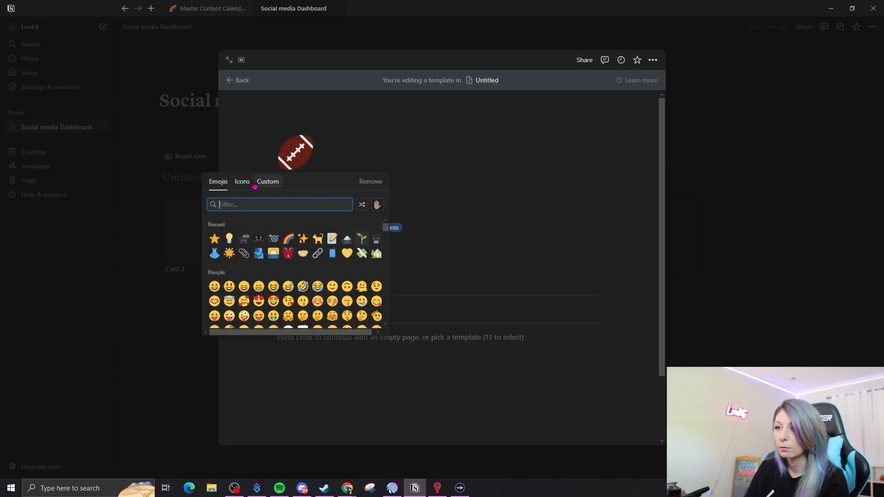
click(243, 181)
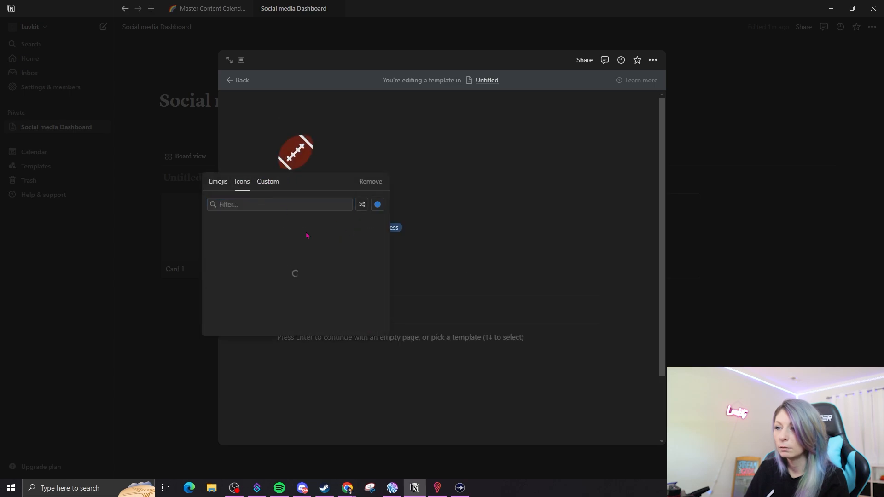
click(379, 205)
click(376, 240)
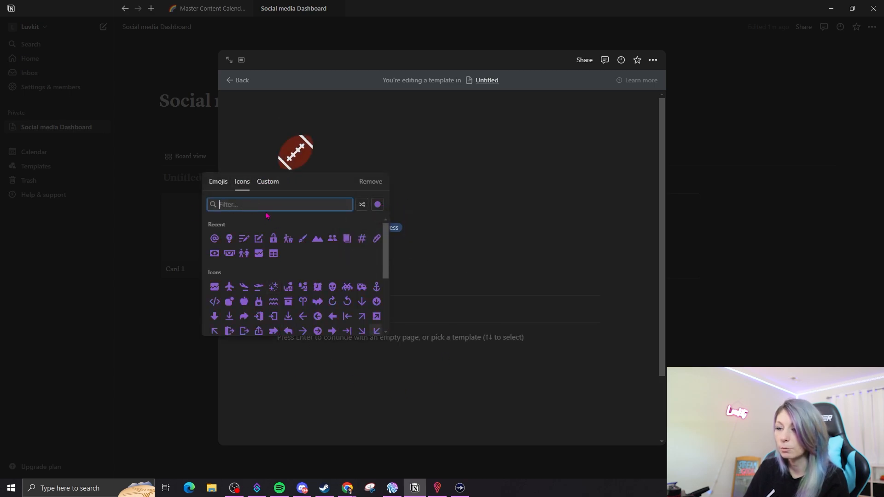
text(camera)
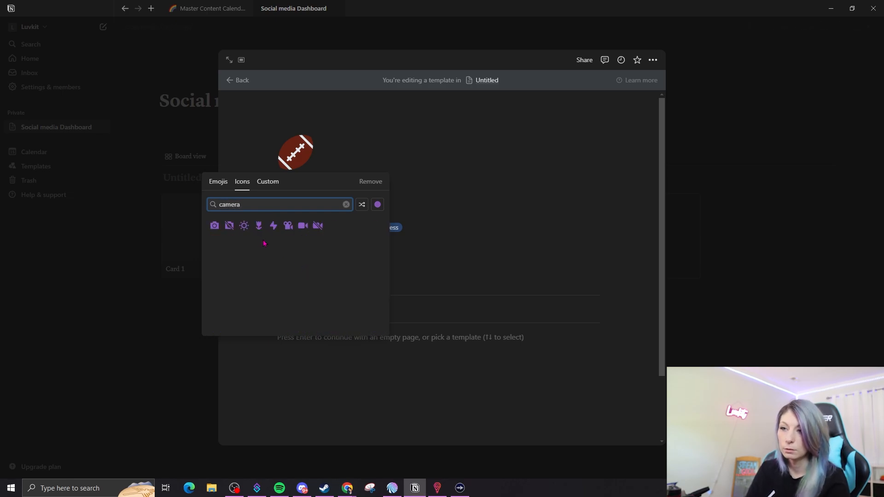
click(214, 225)
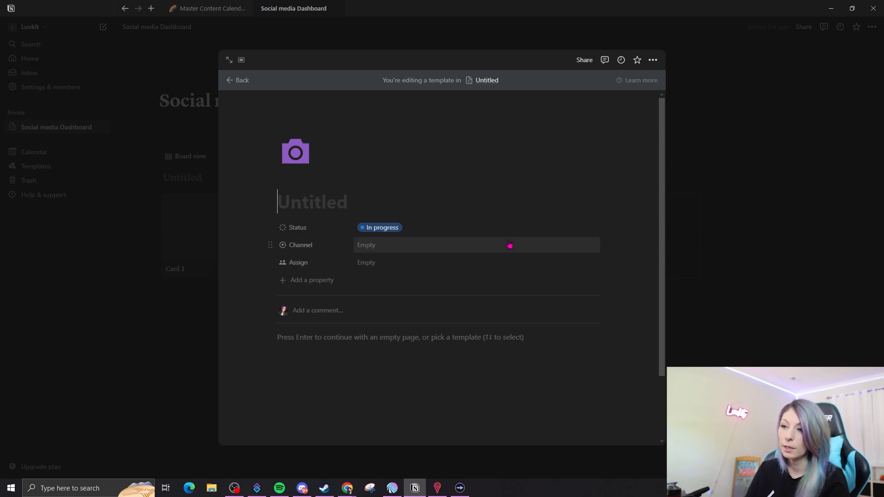
- Add a Select property named "Type of content" to the template
click(315, 279)
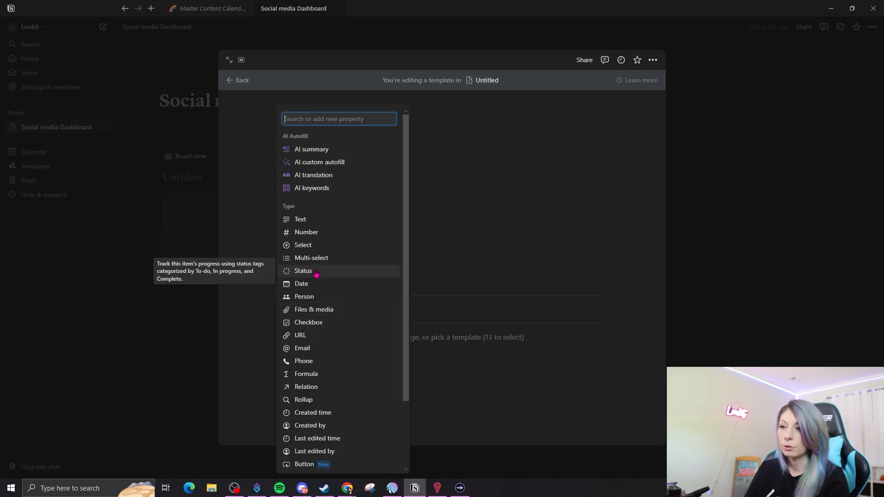
click(321, 247)
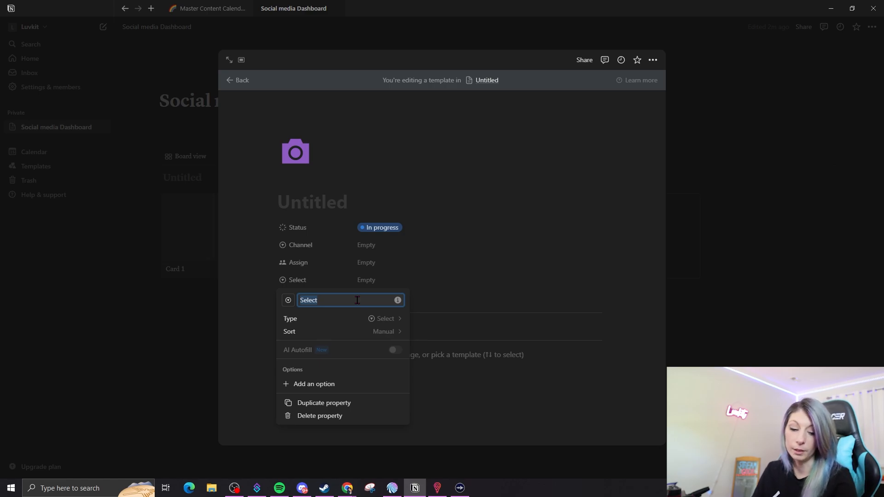
text(Type of conten)
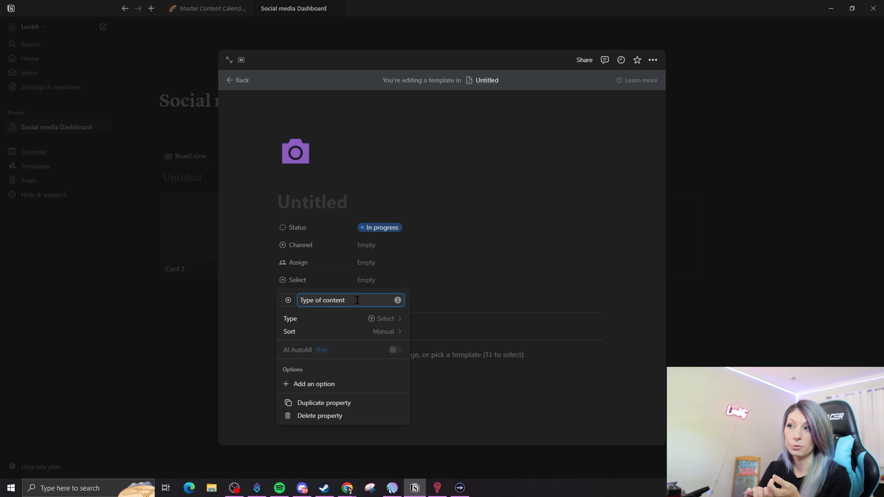
click(347, 489)
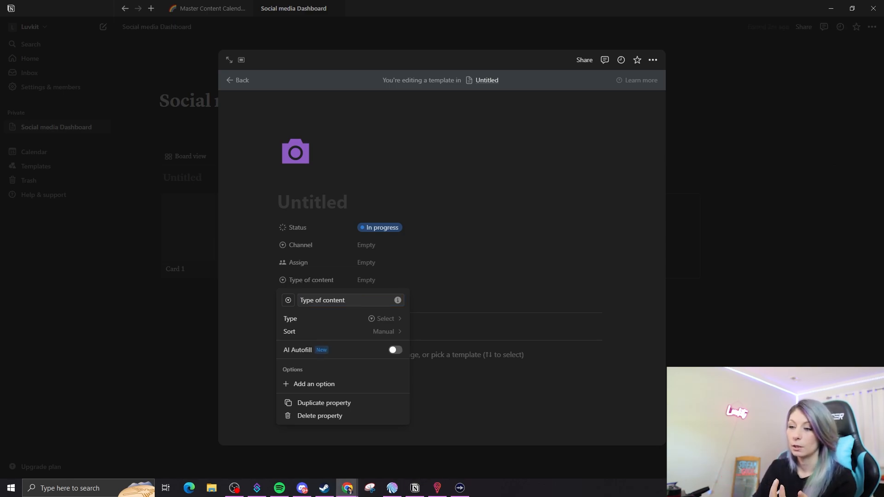
- Add the options Video, Shorts and Live to the Type of content property
click(314, 382)
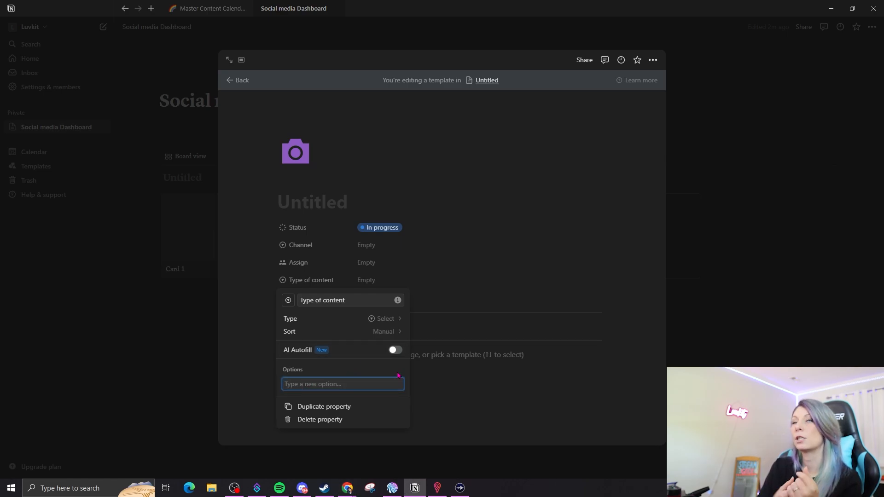
text(Video)
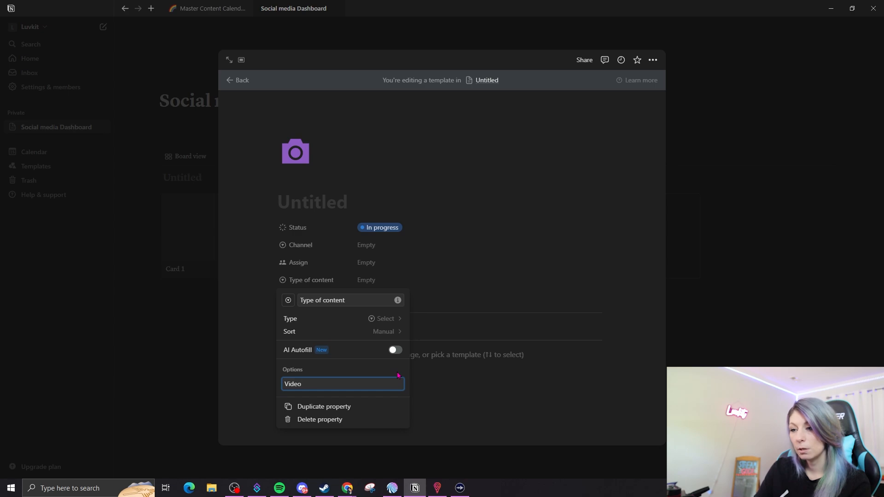
key(Return)
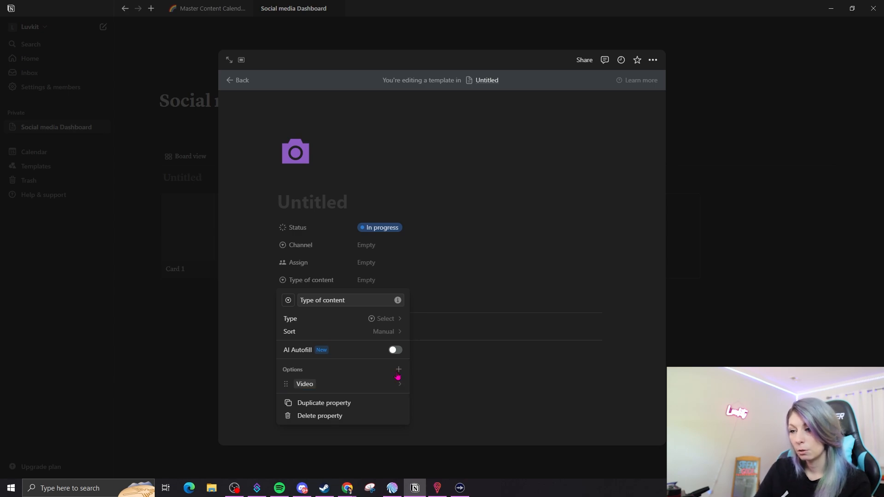
click(398, 369)
text(Sho)
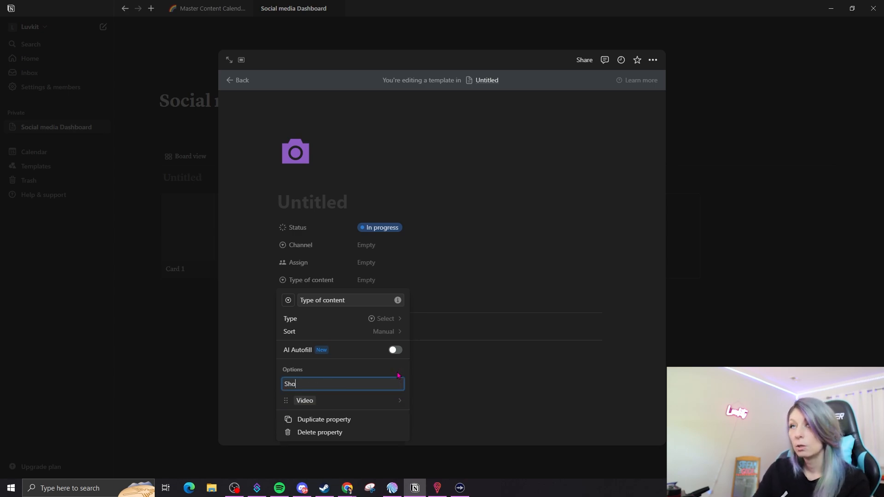
text(rts)
key(Return)
text(L)
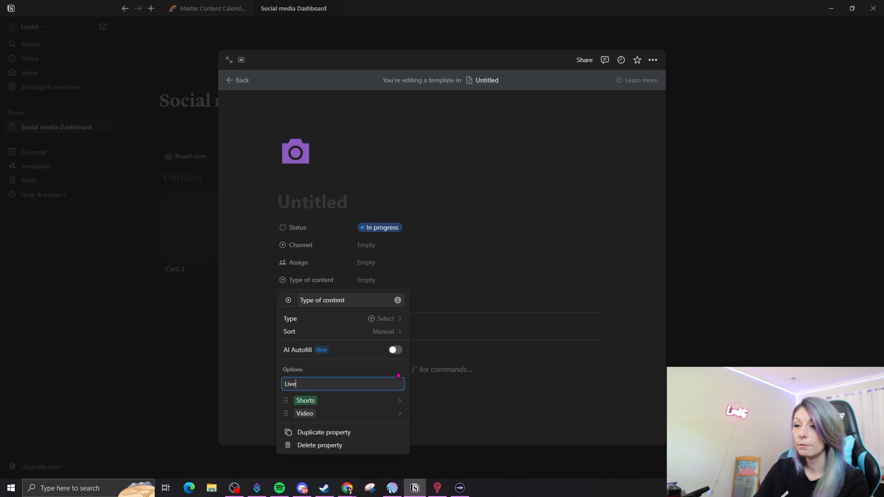
text(ive)
key(Return)
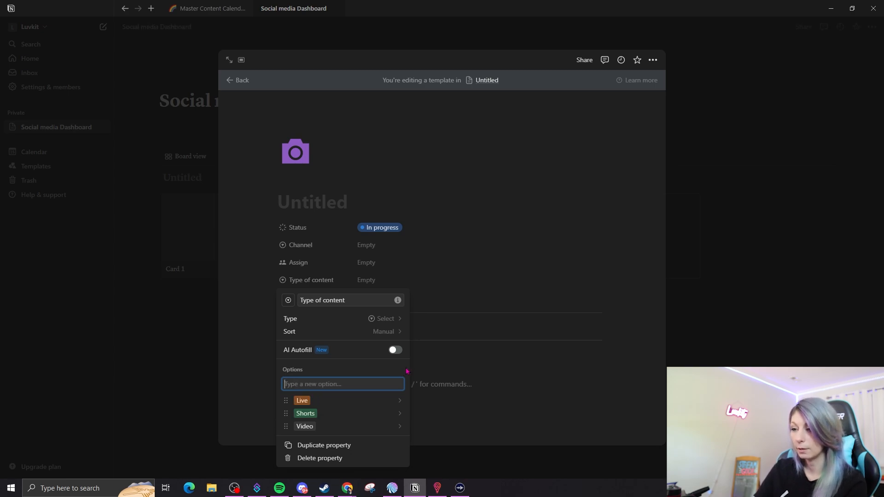
- Add the further options Post, Podcast and Promotions to the Type of content property
text(Post)
key(Return)
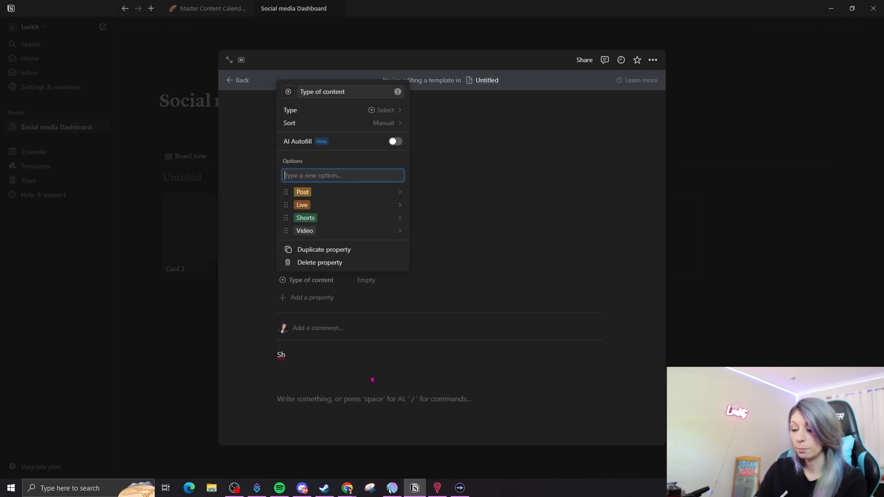
text(Podcast)
key(Return)
text(Pro)
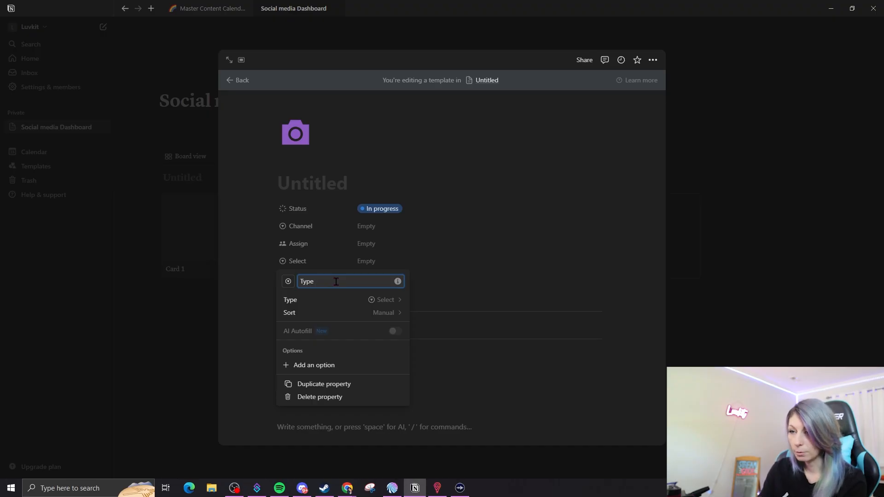
- Add another Select property named "Type of video" with the options Educational and Entertainment
text(o)
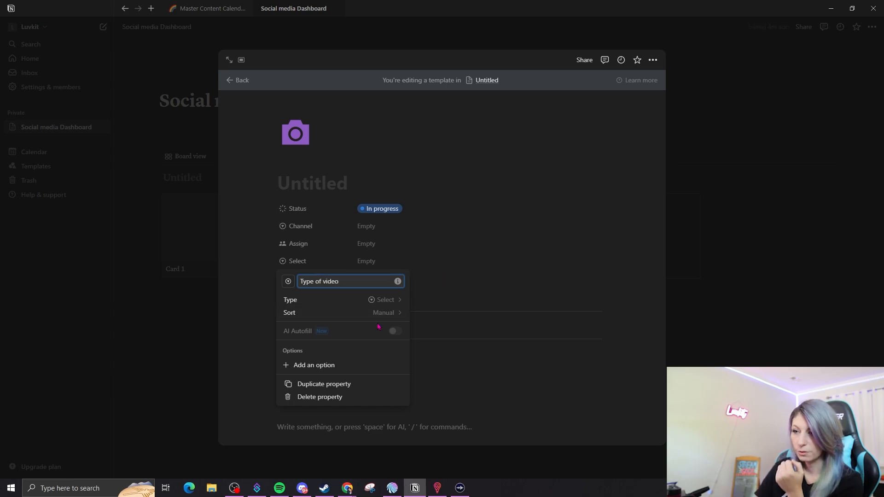
click(340, 365)
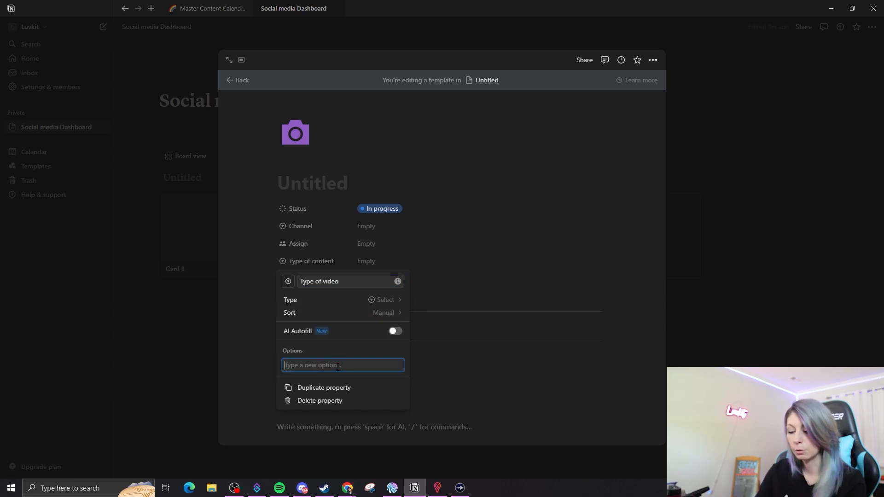
text(Educational)
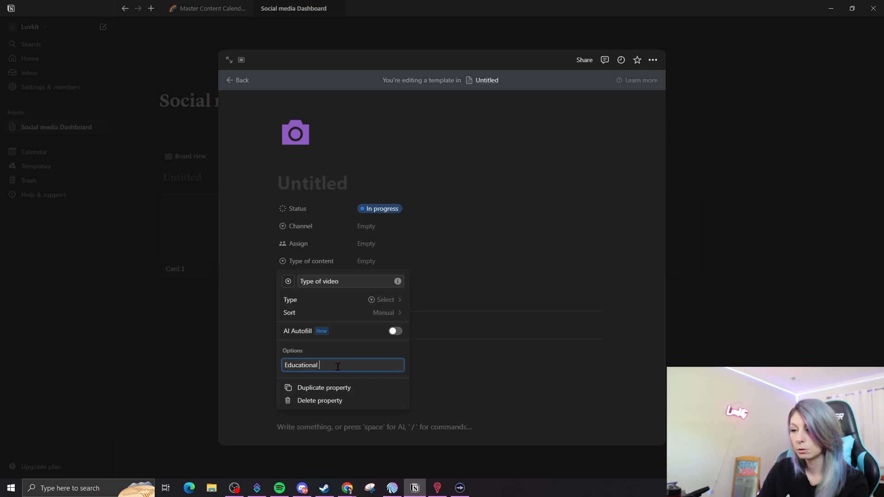
key(Return)
text(Entertain)
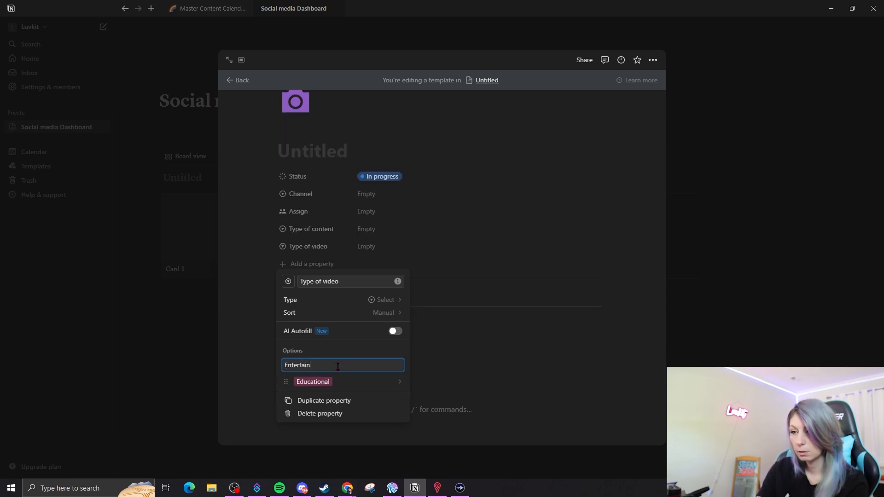
text(ment)
key(Return)
- Add the options Stream-Promotion and Stream Related to the Type of video property, then close its settings
text(Str)
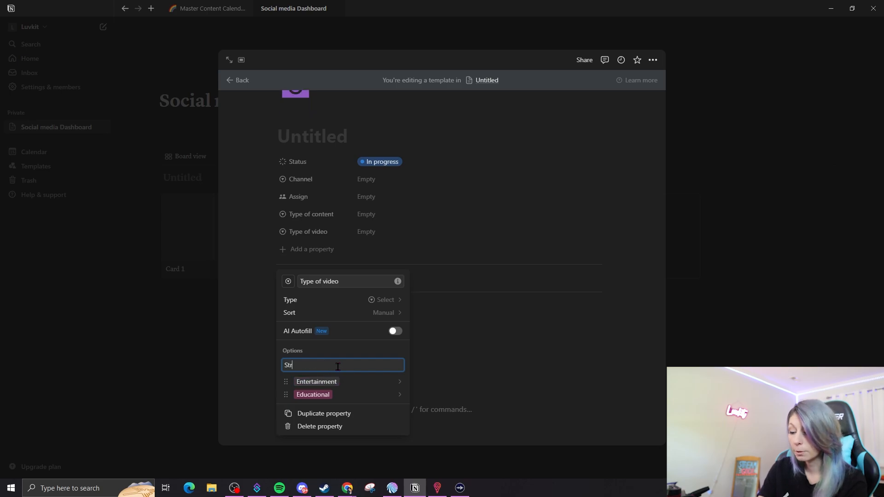
text(eam-Promotion)
key(Return)
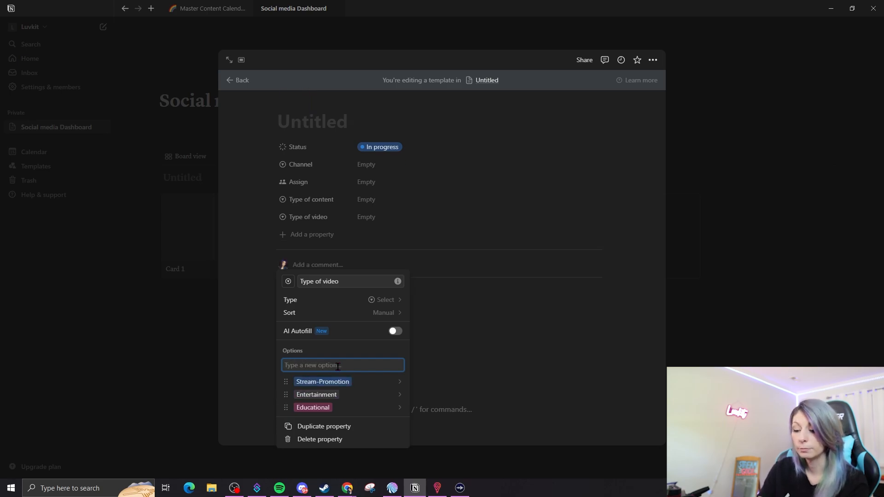
text(Stream)
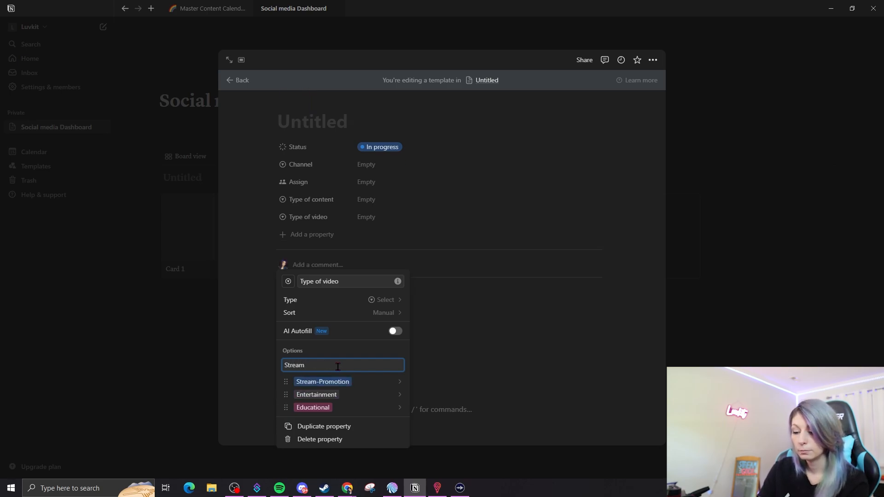
text( Related)
key(Return)
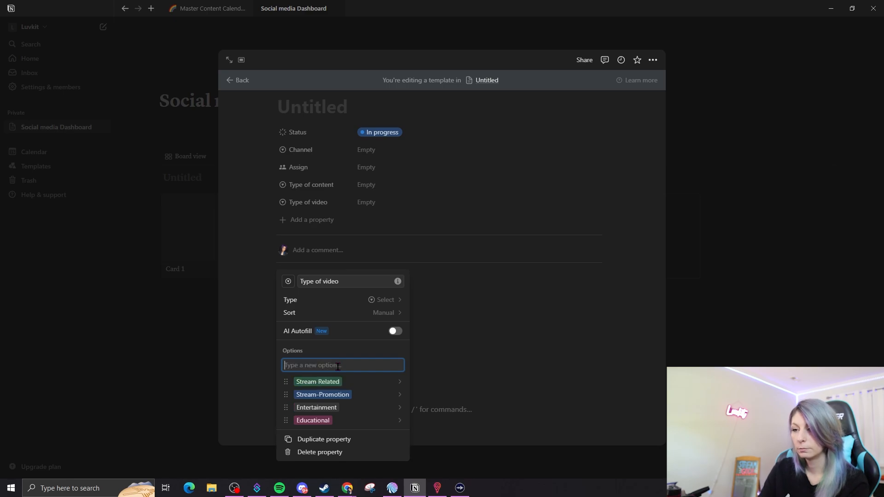
key(Escape)
- Review the available options of the Type of content and Channel properties without assigning any
click(364, 186)
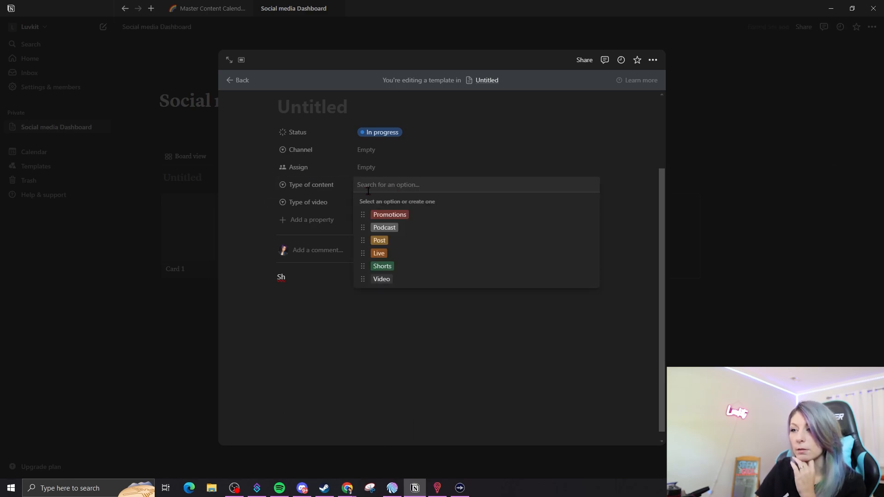
click(382, 280)
click(407, 209)
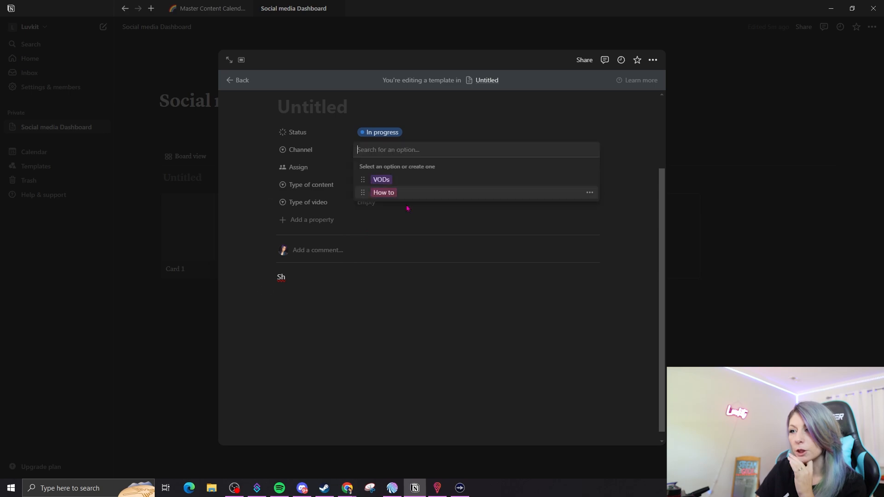
click(410, 318)
- Remove the Assign property from the template and clear the stray "Sh" text from its body
click(271, 169)
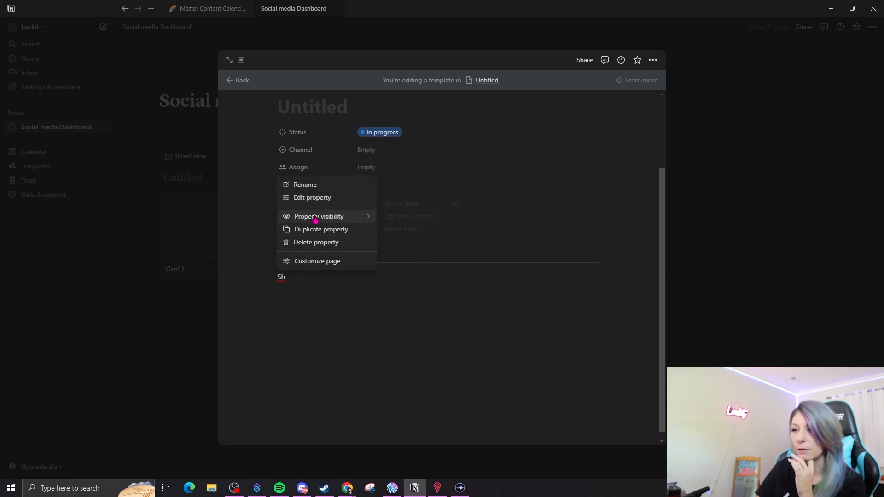
mouse_move(322, 218)
click(410, 218)
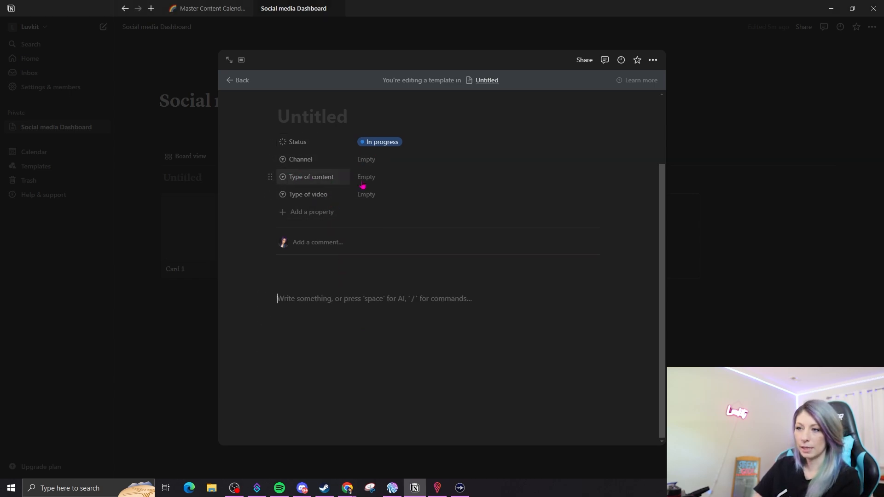
- Start adding a Relation property to the template
click(372, 211)
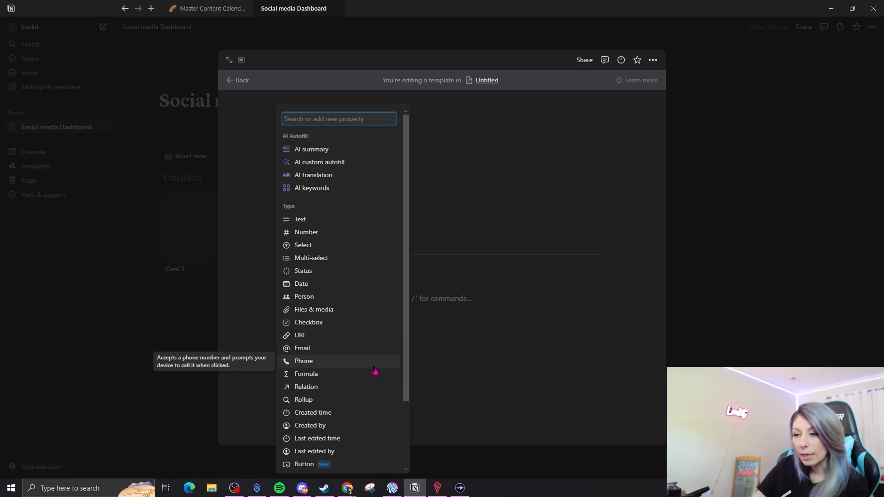
click(327, 388)
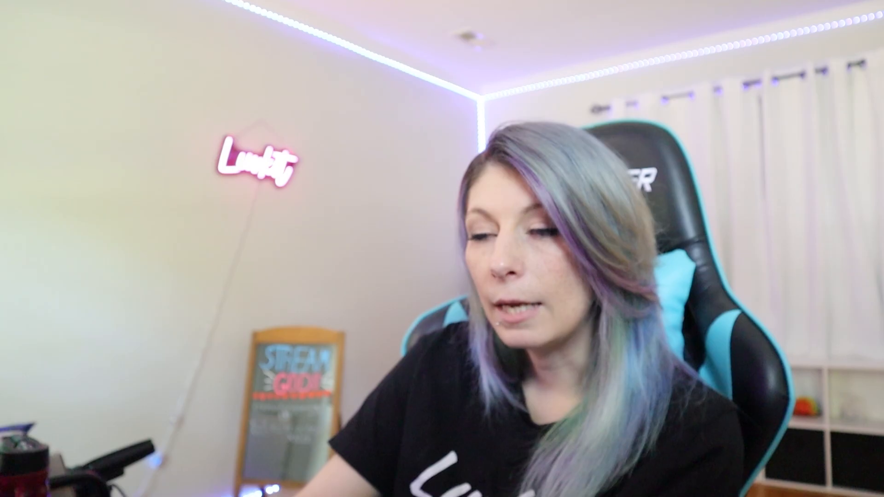
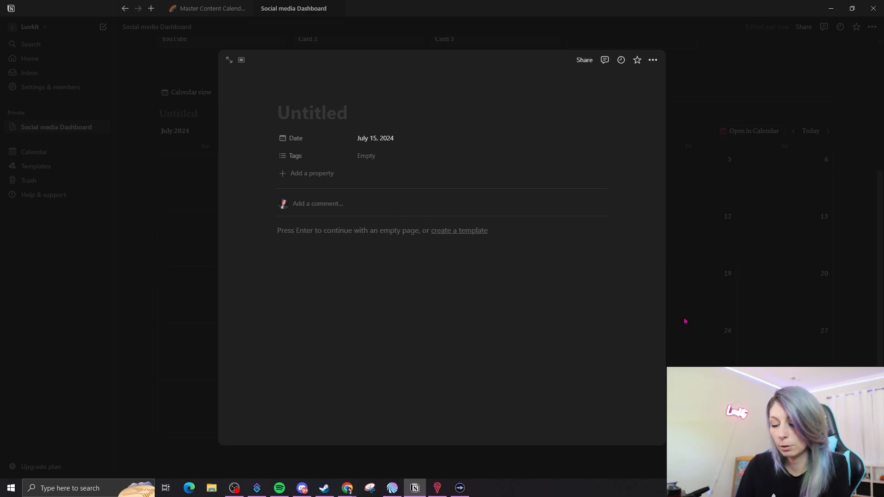
- Title the new calendar entry "Stream day" and set its date to July 17, 2024
text(Stream da)
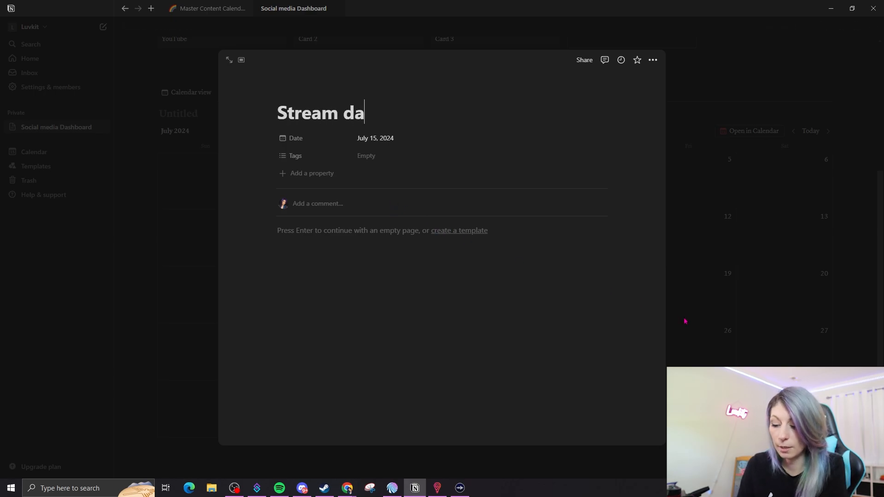
text(y)
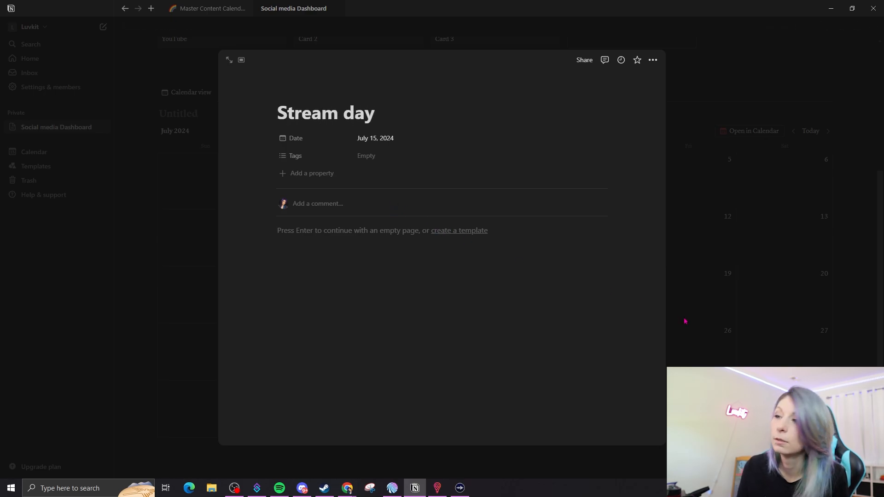
click(396, 141)
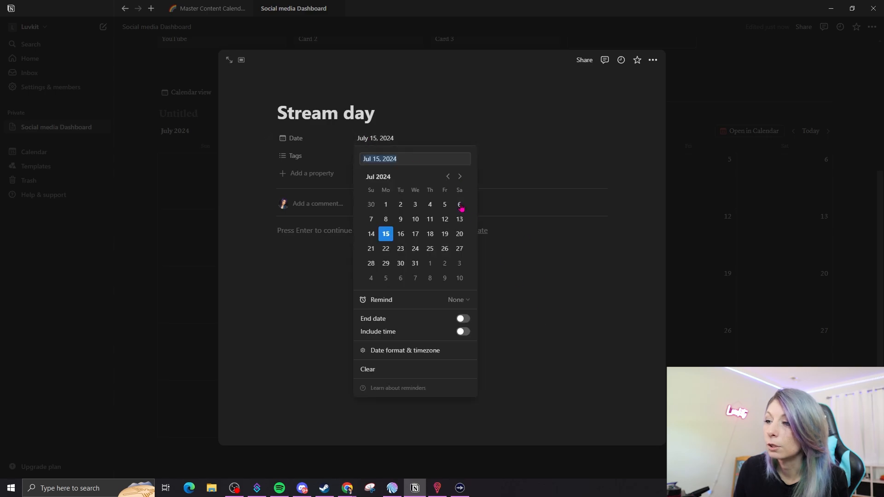
click(416, 234)
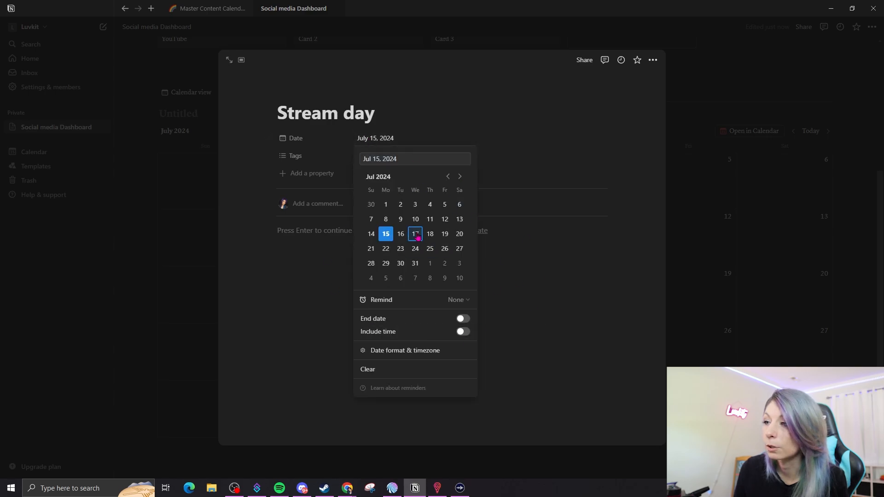
- Include a time of 7:00 PM in the Stream day entry's date and enable an end date
click(462, 331)
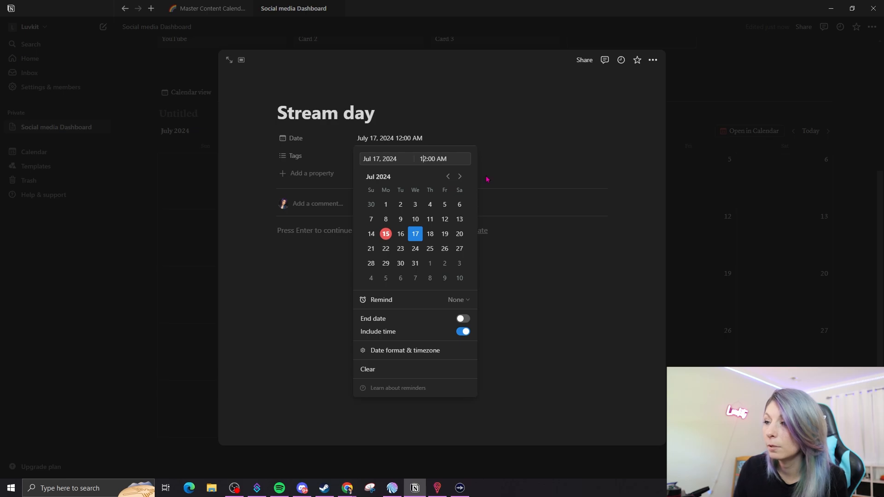
key(BackSpace)
key(BackSpace)
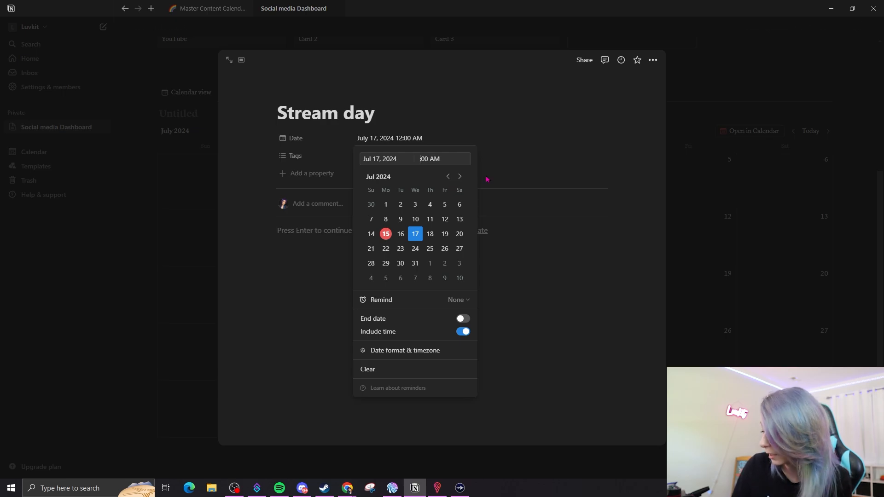
text(7)
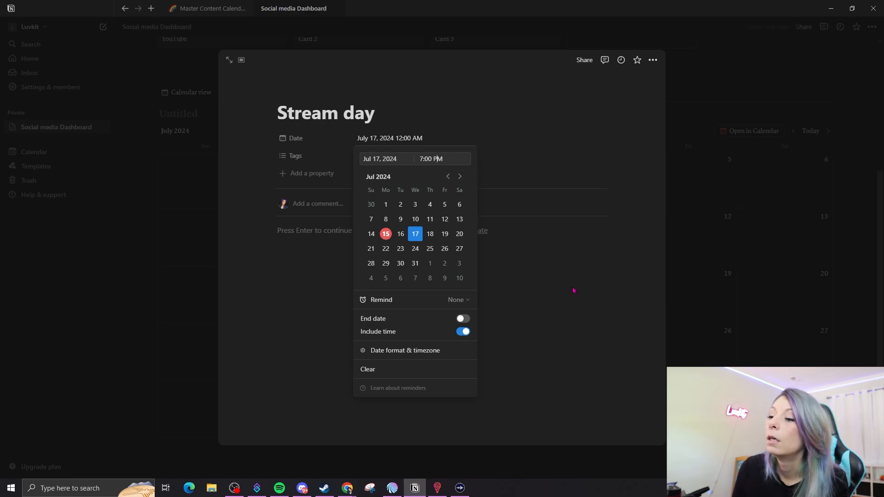
click(463, 318)
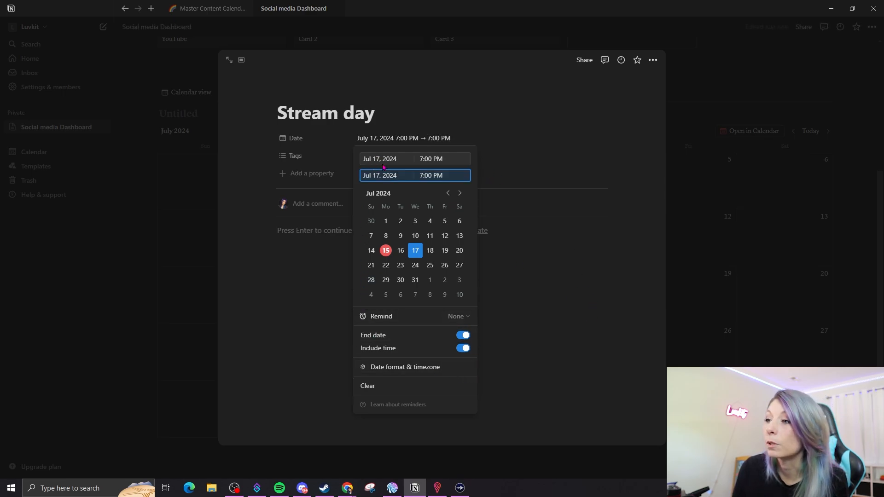
- Set the end time of the Stream day entry to 11:00 PM
key(BackSpace)
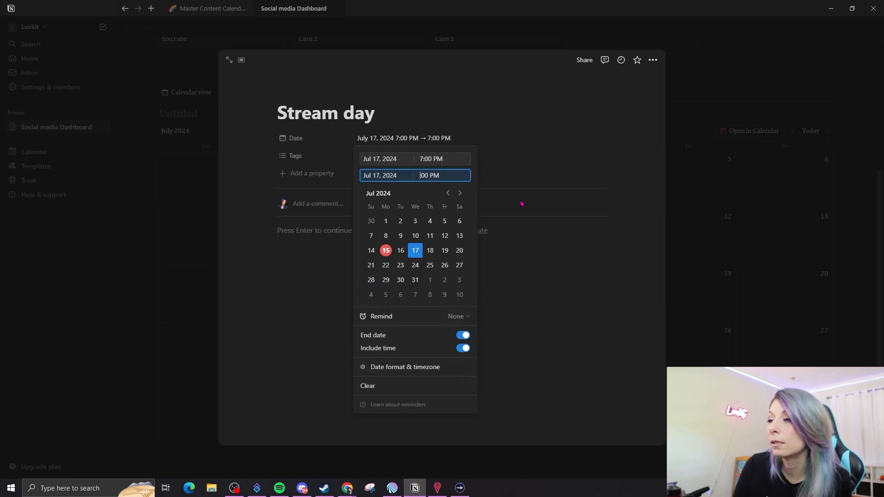
text(11:)
key(Return)
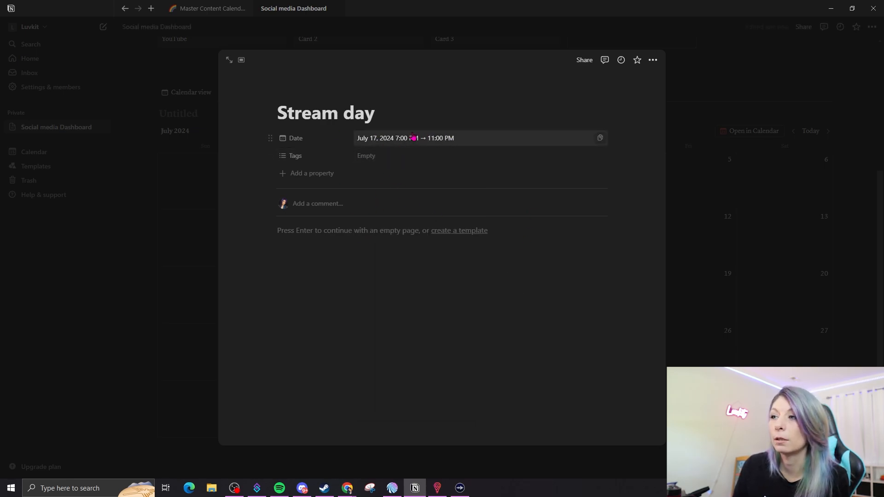
- Create a "Dead by daylight" tag and assign it to the Stream day entry
click(367, 156)
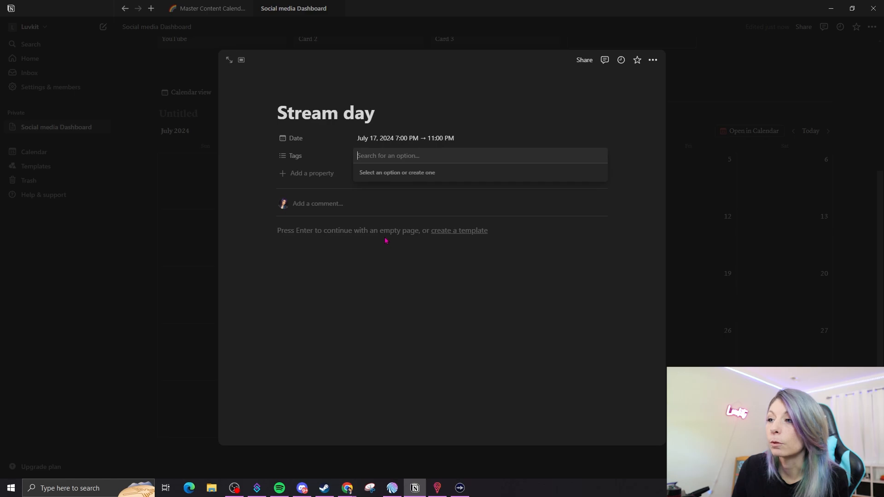
text(Dead)
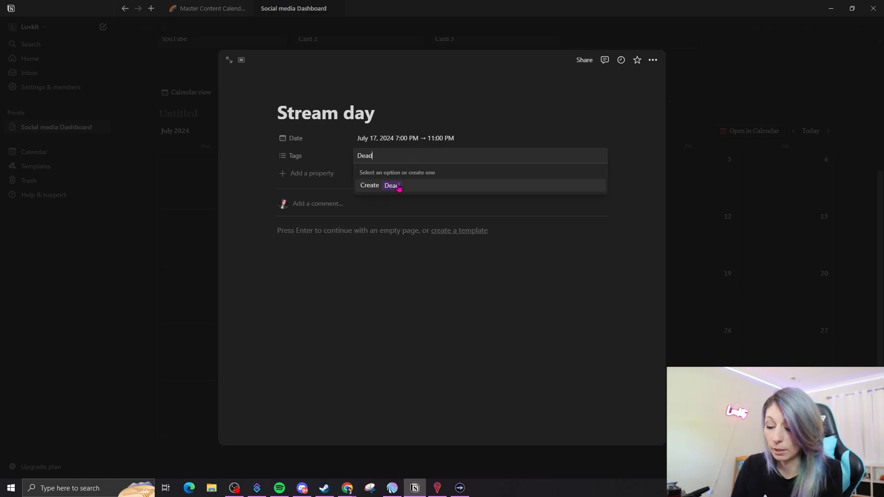
text( by dayl)
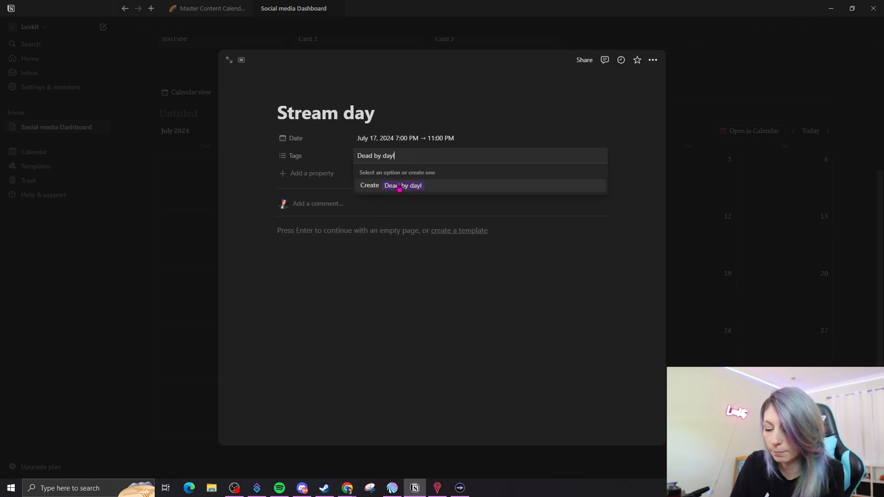
text(ight)
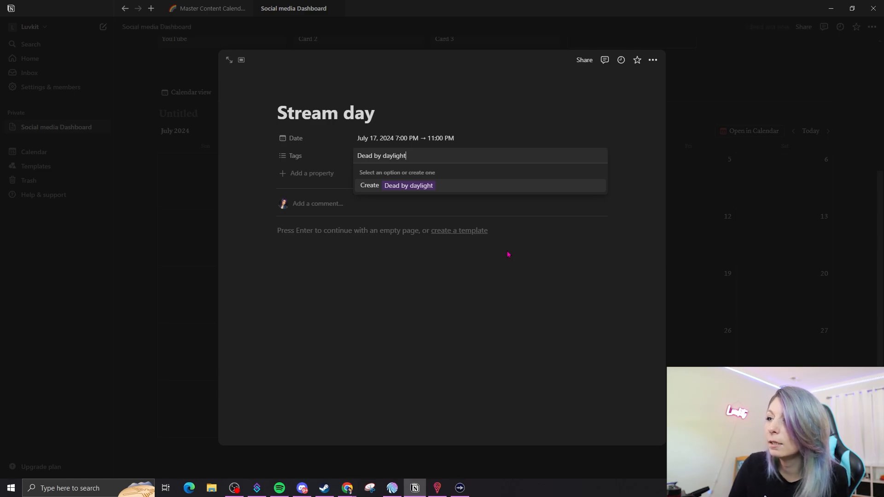
key(Return)
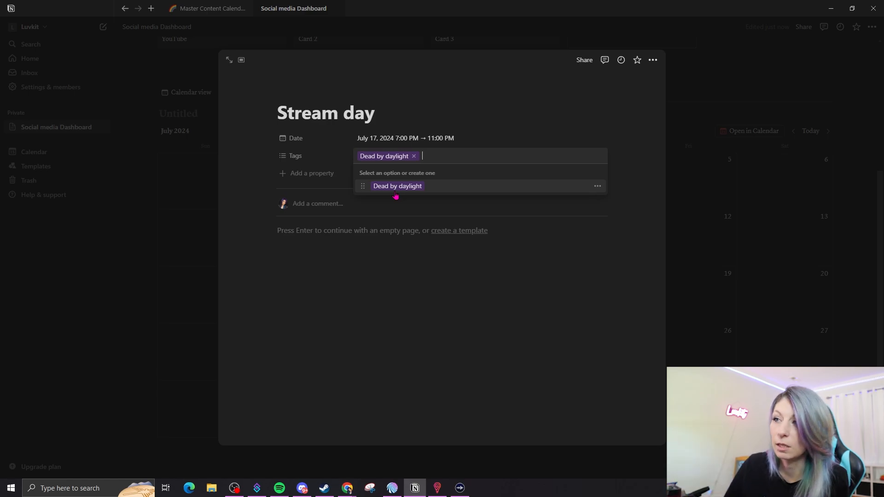
click(510, 251)
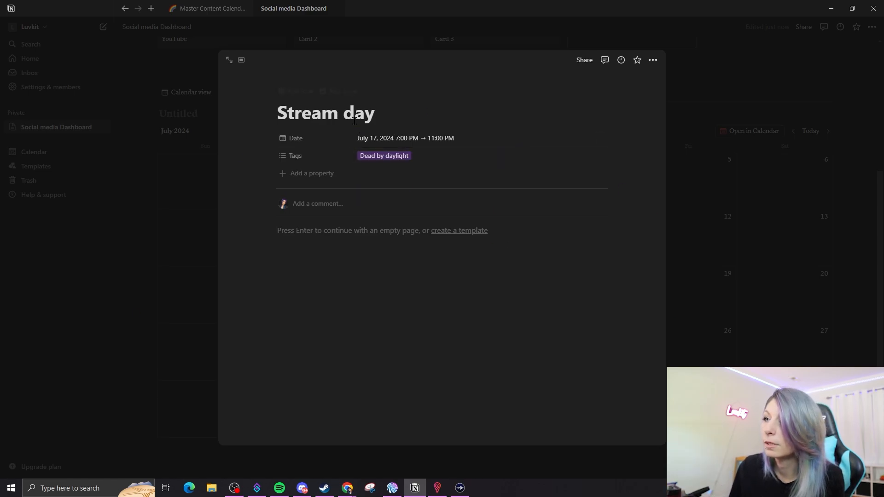
- Add a cover to the Stream day entry using an Unsplash "streaming" image of a person in headphones against a pink background
click(343, 92)
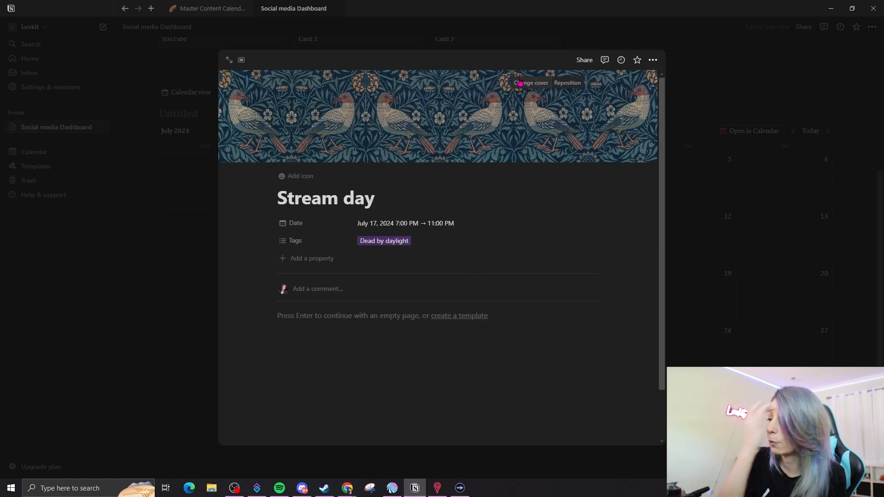
click(520, 84)
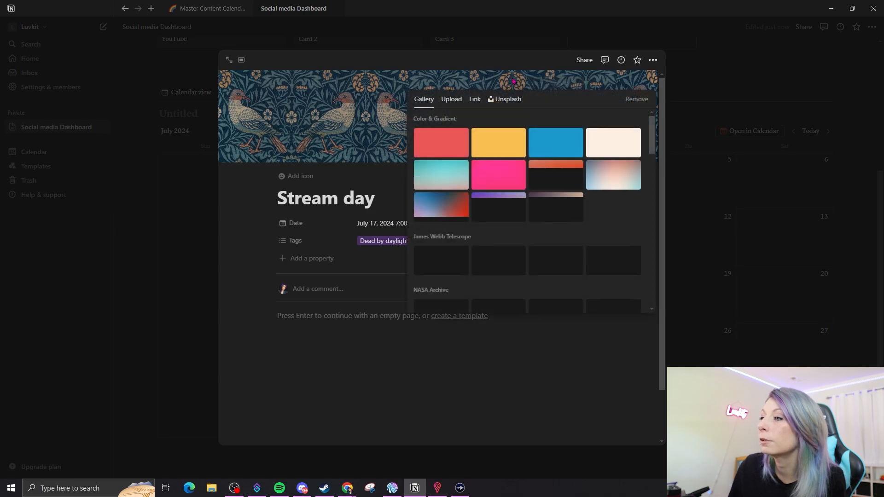
click(453, 100)
click(492, 98)
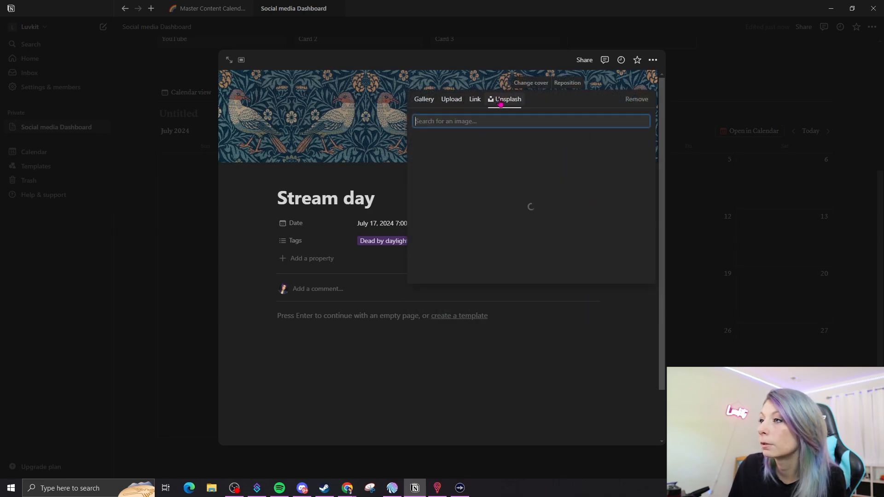
click(489, 119)
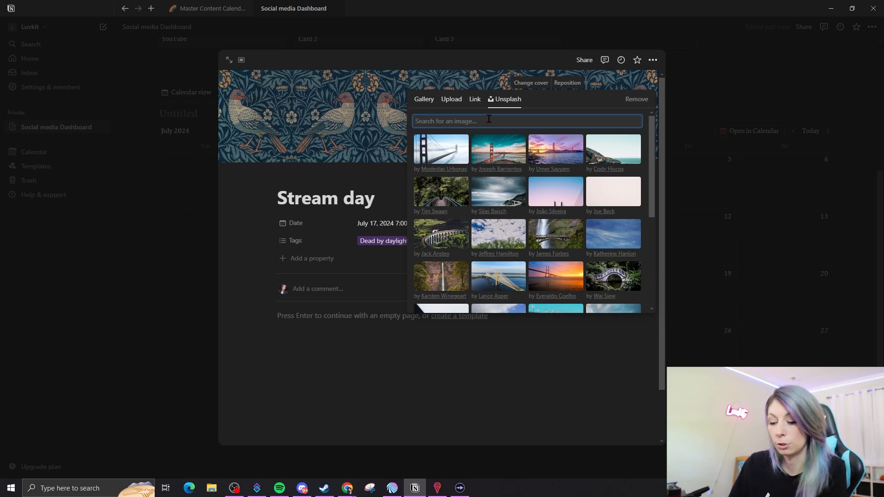
text(streaming)
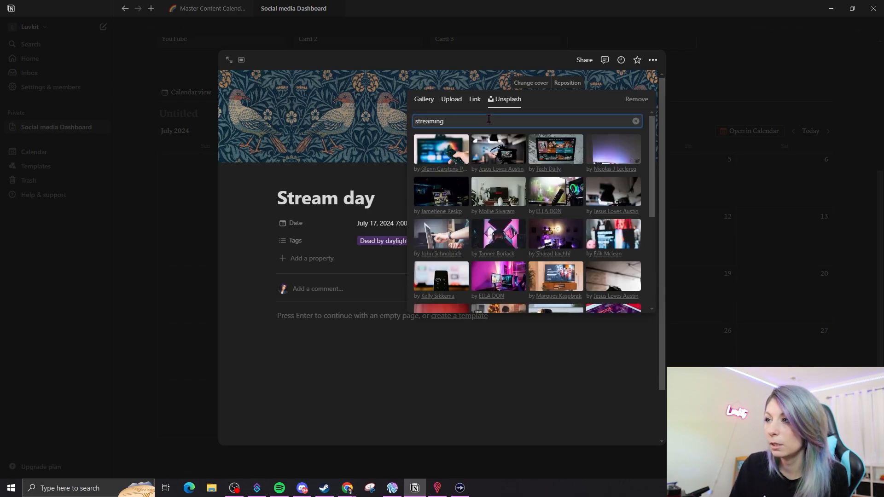
scroll(533, 186, down, 2)
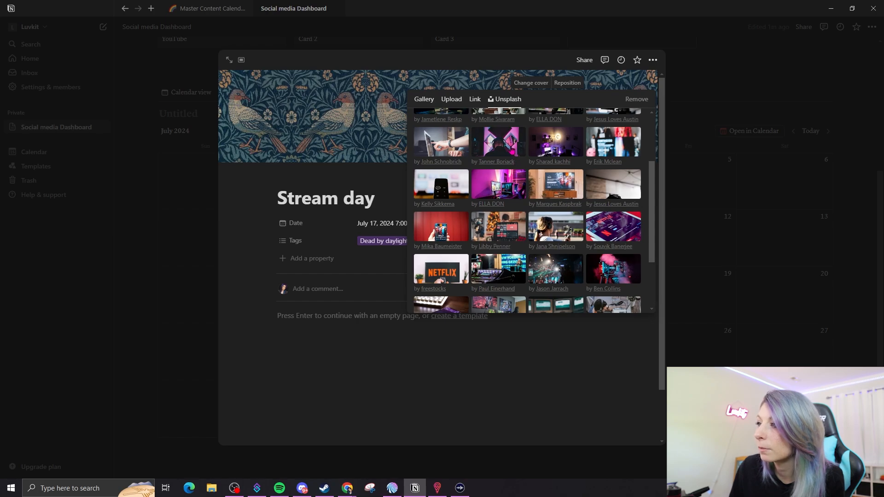
click(504, 143)
click(496, 367)
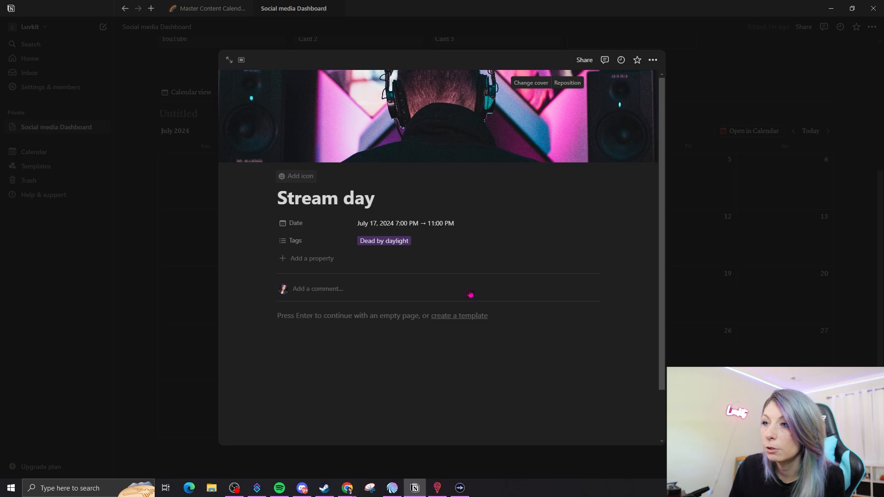
- Upload the purple Twitch logo image "1 (2)" from Downloads as the Stream day entry's custom icon and close the entry
click(297, 176)
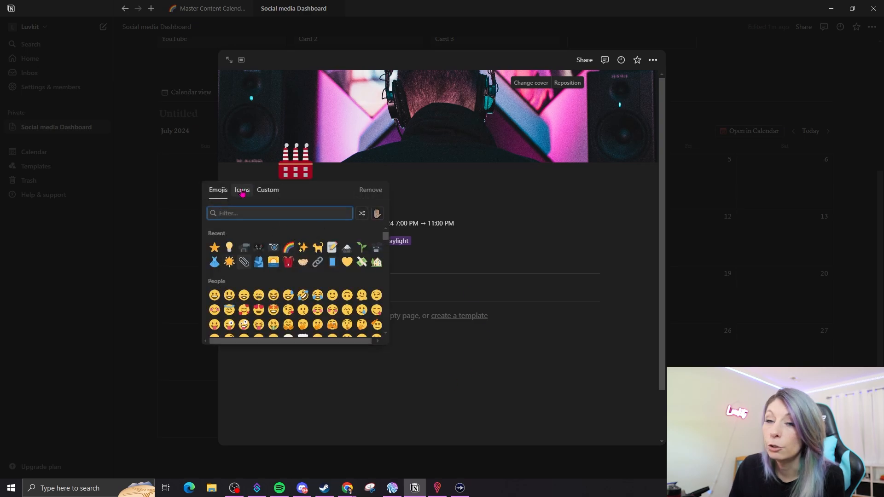
click(268, 190)
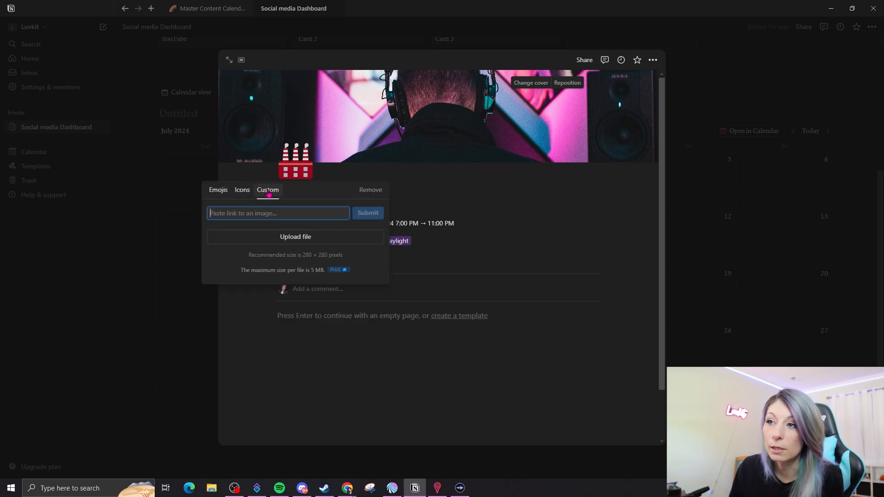
click(297, 236)
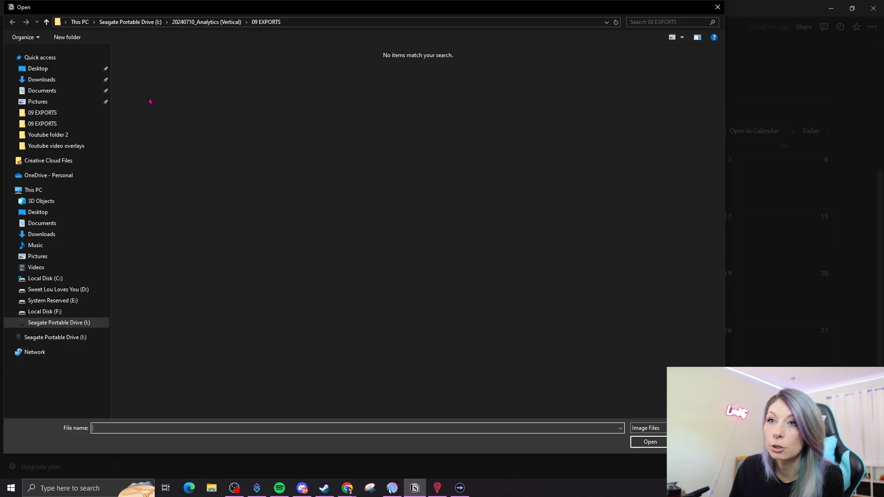
click(40, 80)
scroll(593, 270, down, 5)
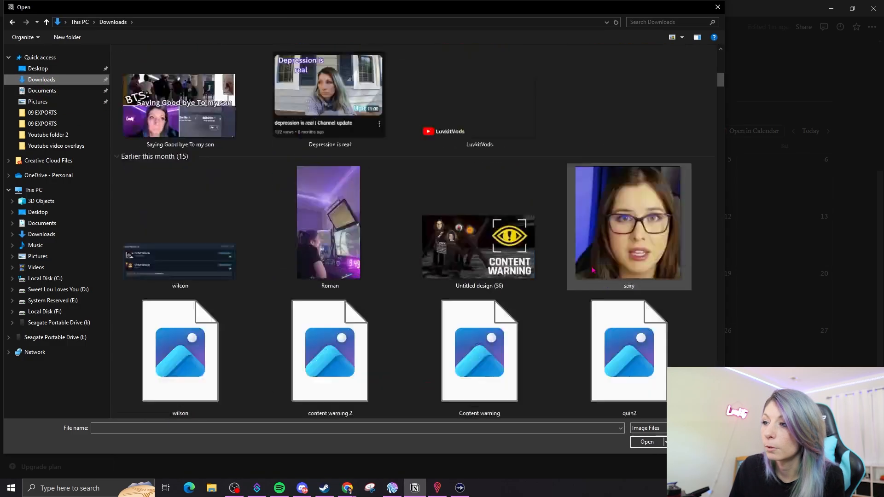
scroll(593, 270, down, 10)
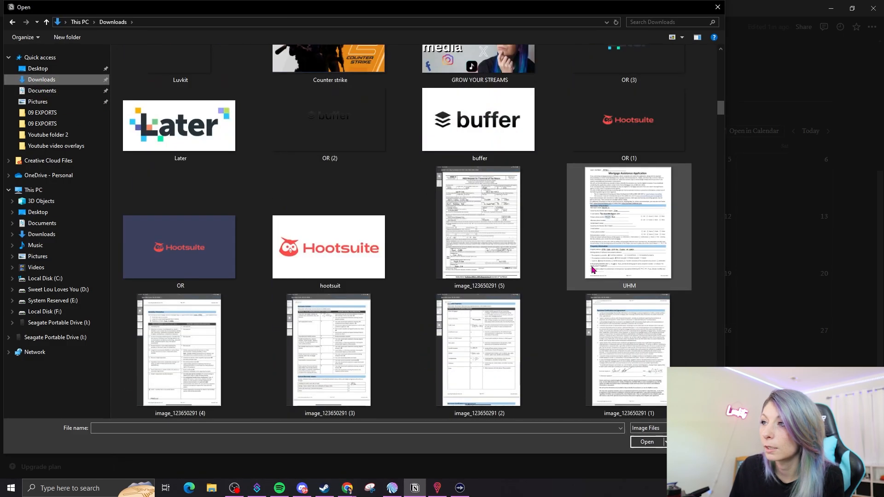
scroll(593, 270, down, 12)
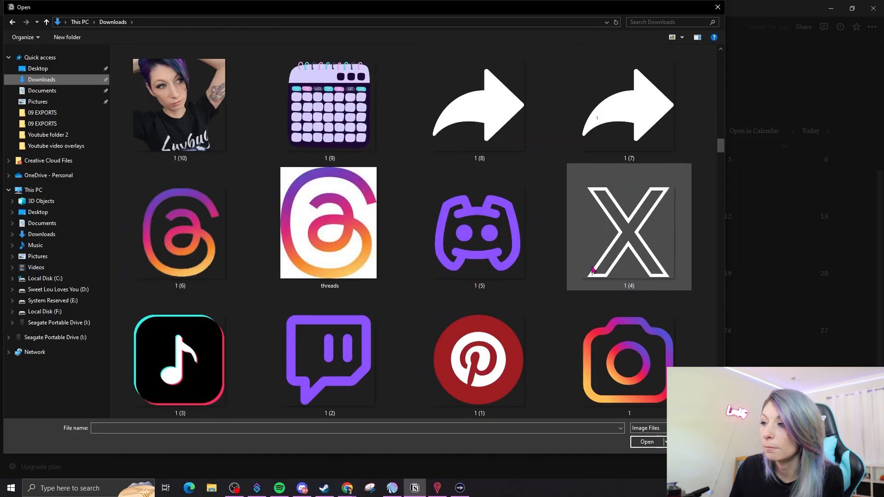
scroll(593, 270, down, 2)
click(330, 231)
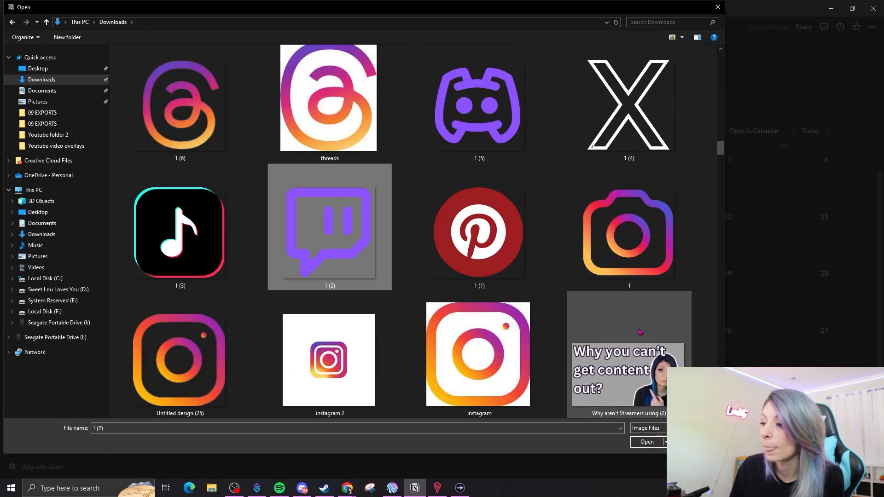
click(647, 442)
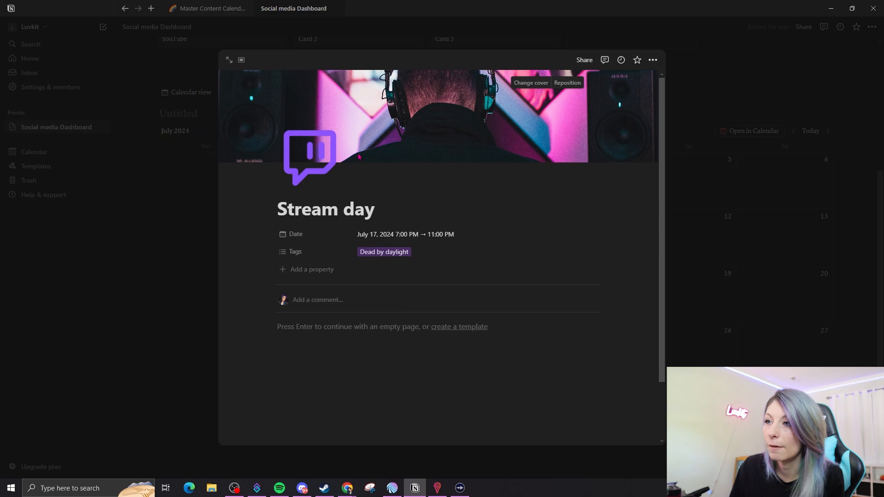
click(679, 300)
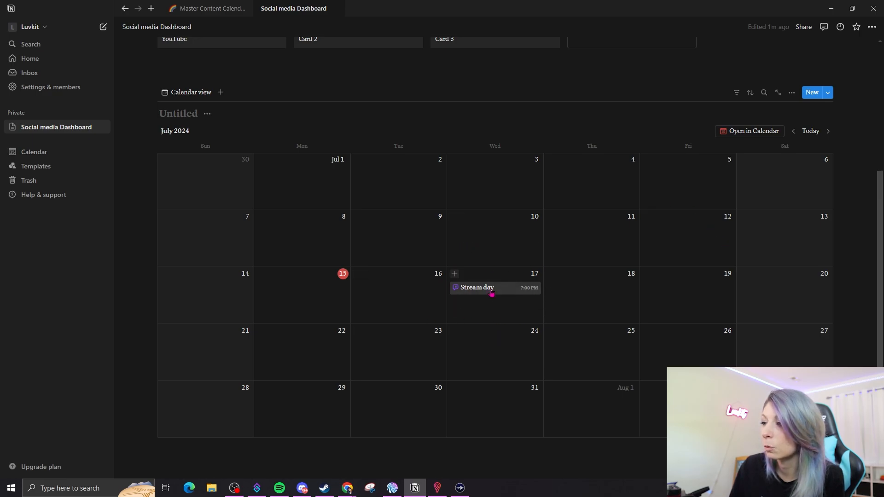
- Show the Date property on the calendar view's entries and add a Timeline view to the same database
click(792, 94)
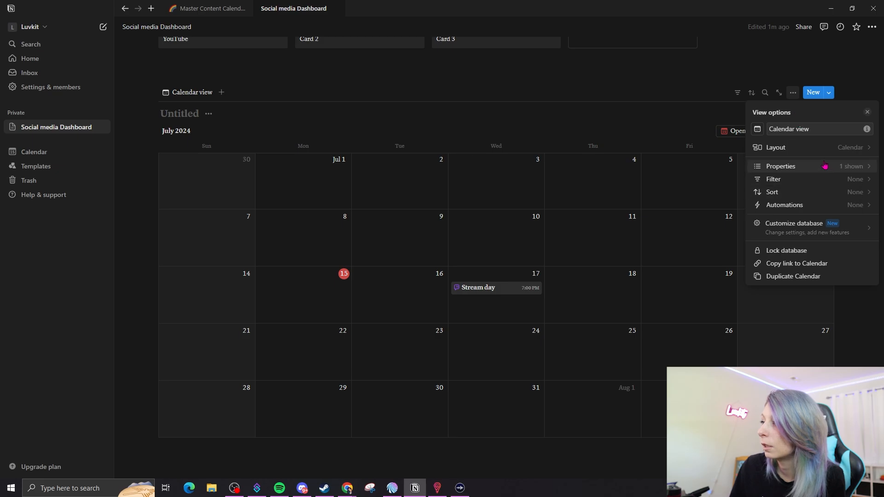
click(853, 166)
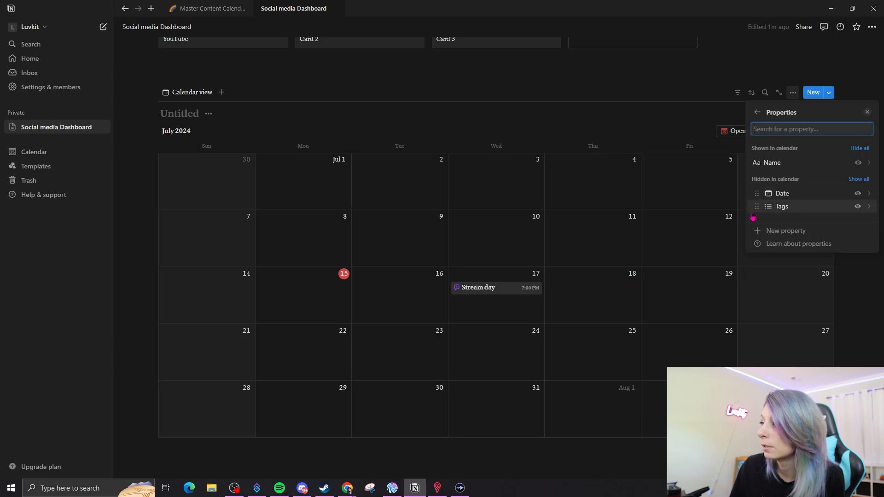
click(858, 194)
click(534, 115)
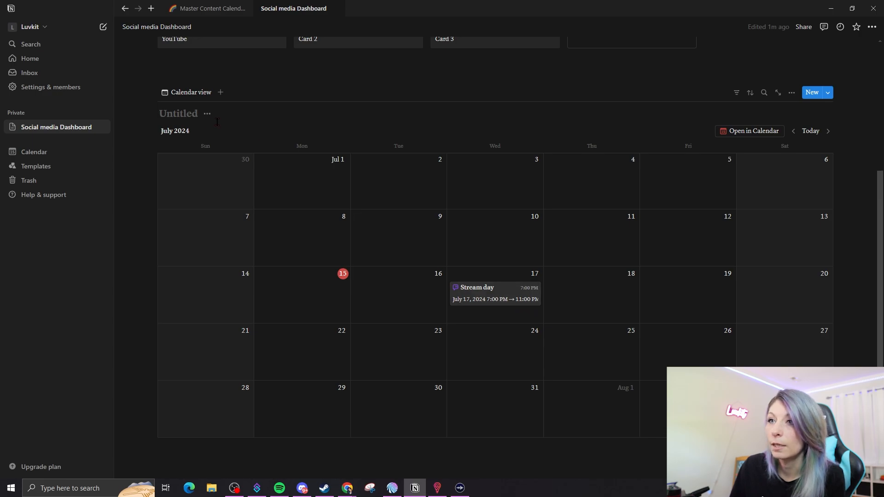
click(220, 92)
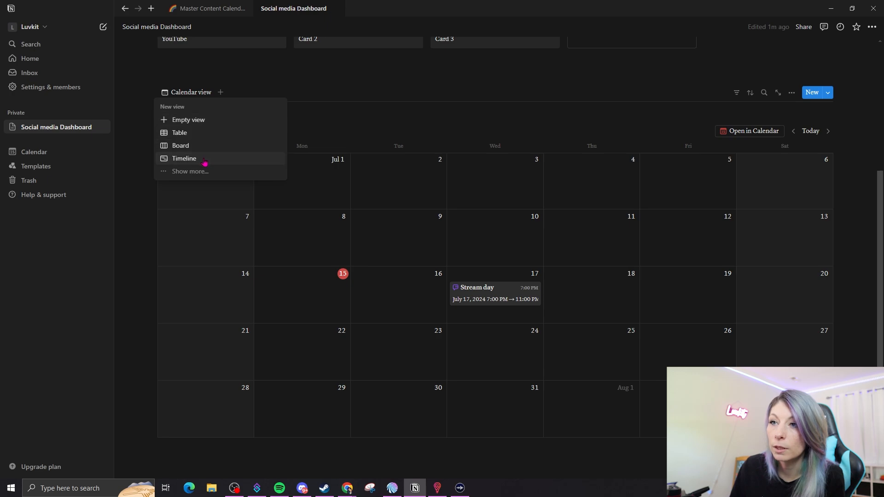
click(205, 162)
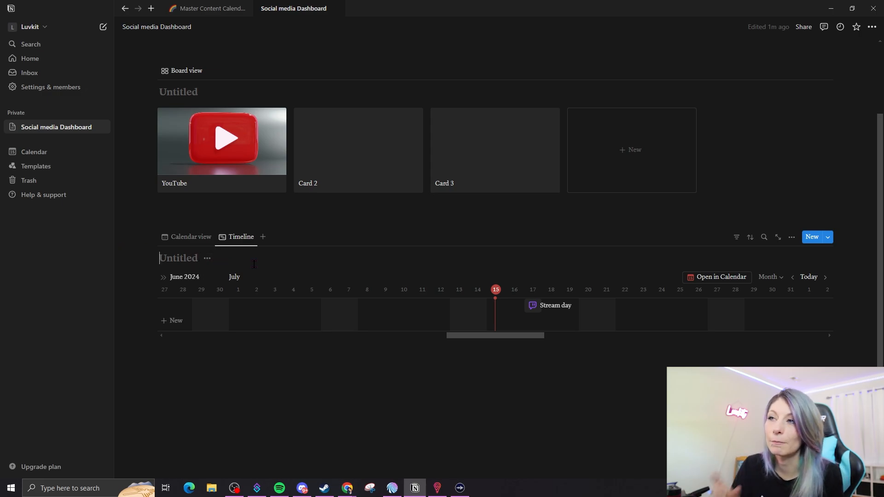
- Review the July 2024 posts in the Master Content Calendar as a filled-in example
click(213, 11)
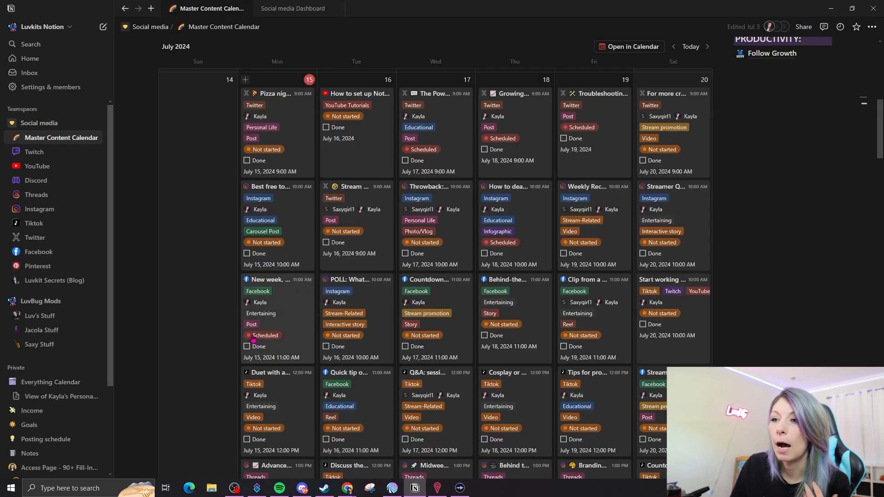
scroll(428, 283, up, 5)
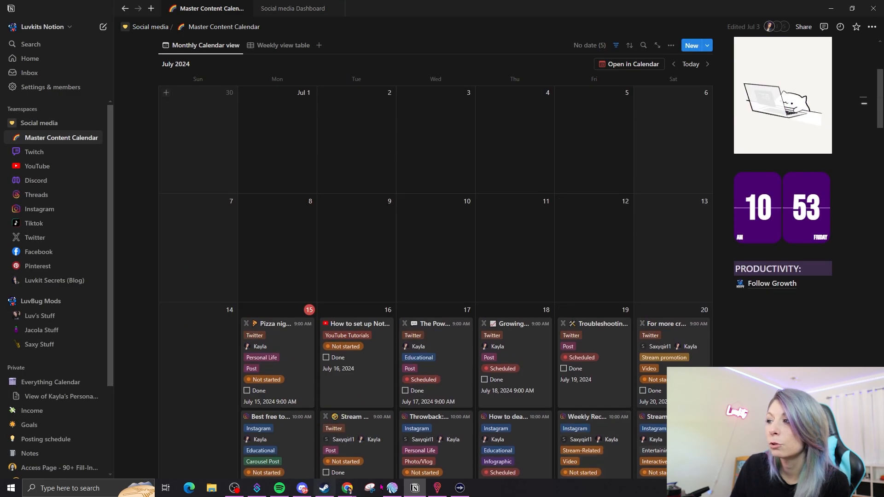
scroll(428, 283, down, 4)
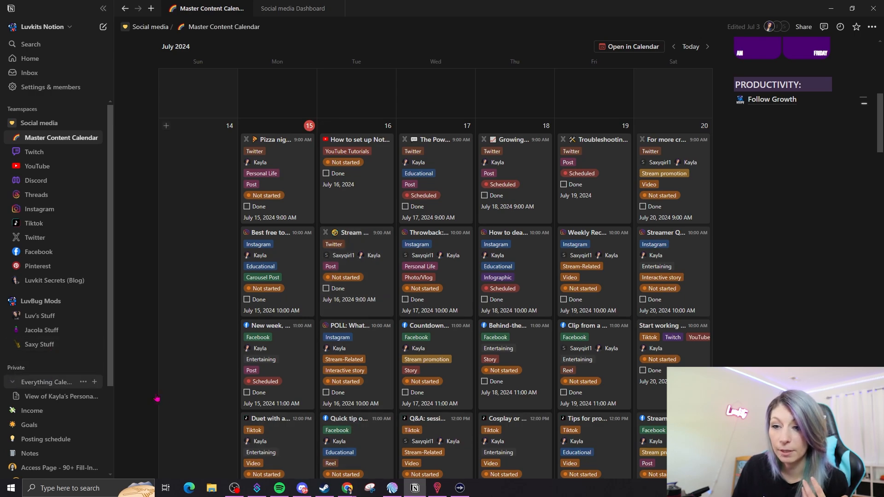
- On the Everything Calendar page, extend the Platform filter beyond Personal to include every social platform from Twitch through Pinterest
scroll(499, 290, down, 8)
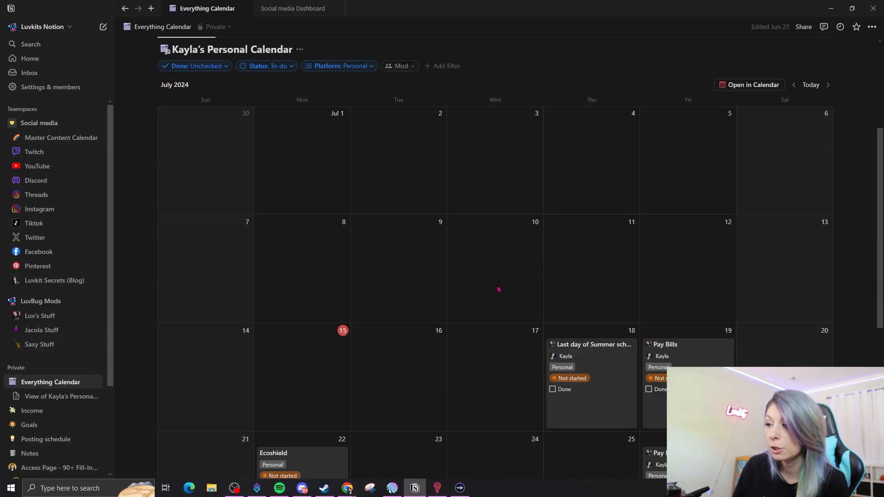
scroll(525, 288, up, 8)
scroll(517, 283, up, 1)
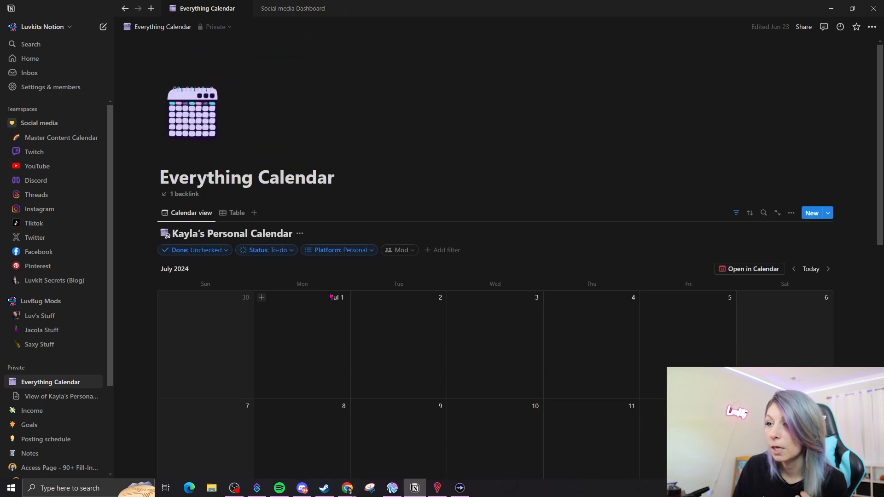
click(337, 253)
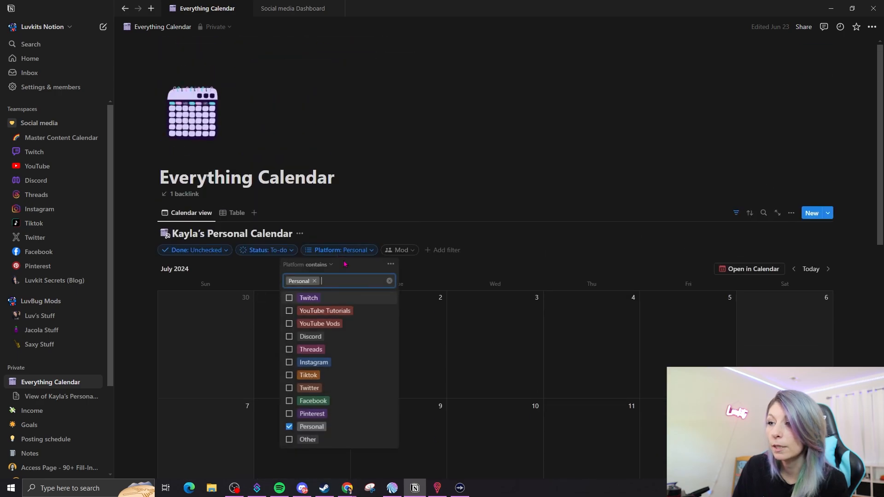
click(290, 298)
click(289, 311)
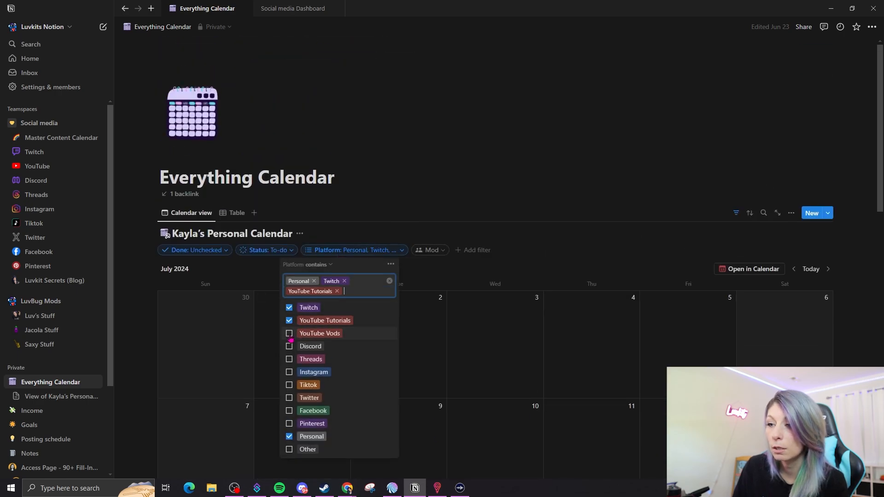
click(289, 333)
click(290, 358)
click(289, 143)
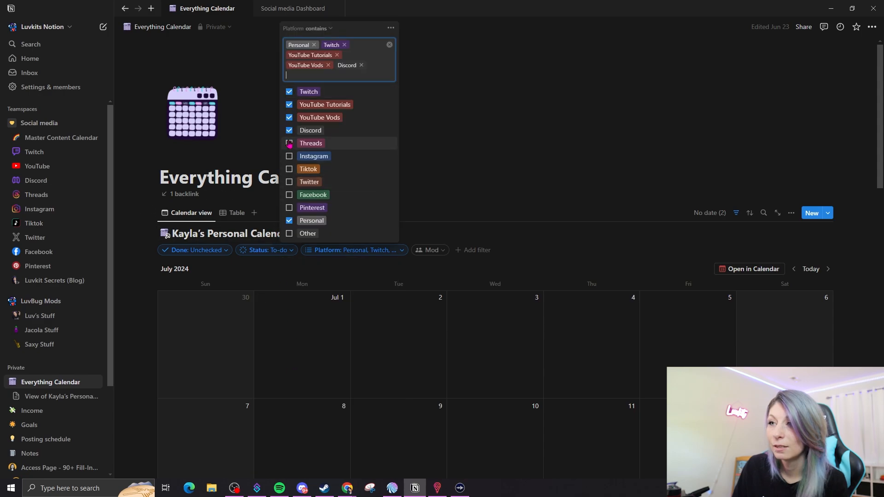
click(289, 156)
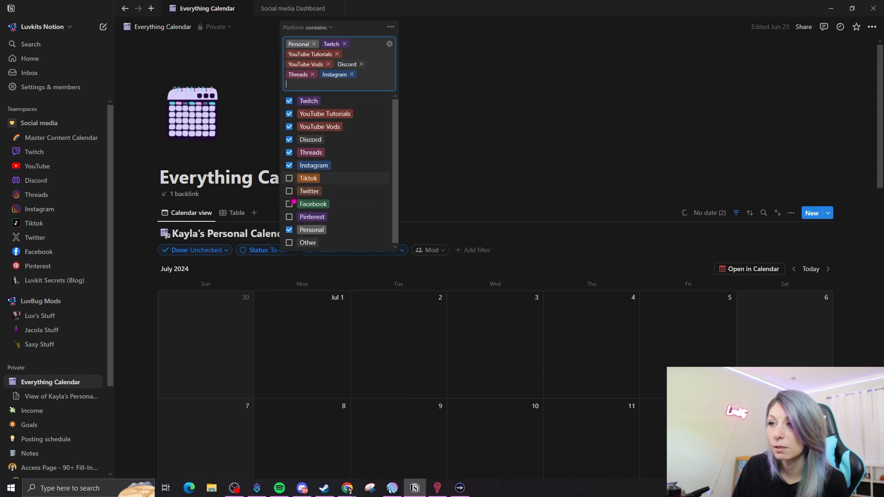
click(289, 178)
click(290, 192)
click(289, 204)
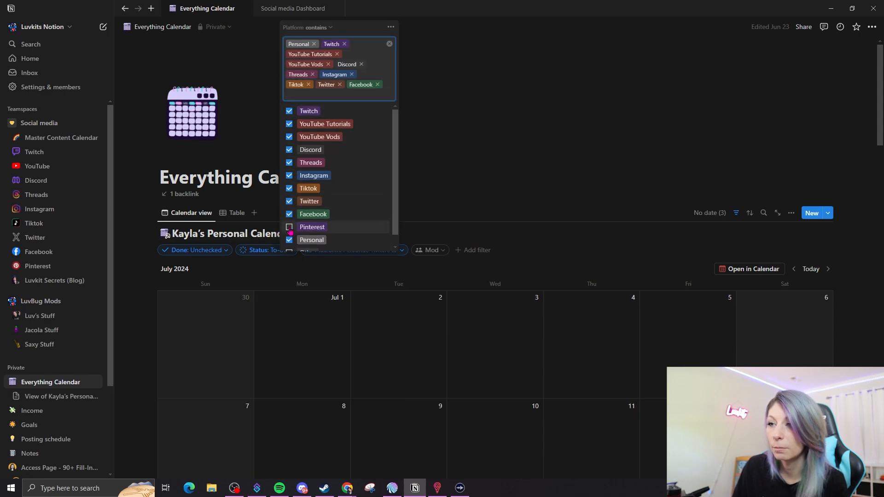
click(533, 229)
- Look through the July 2024 entries in the Everything Calendar with all the social platforms included
scroll(533, 229, down, 3)
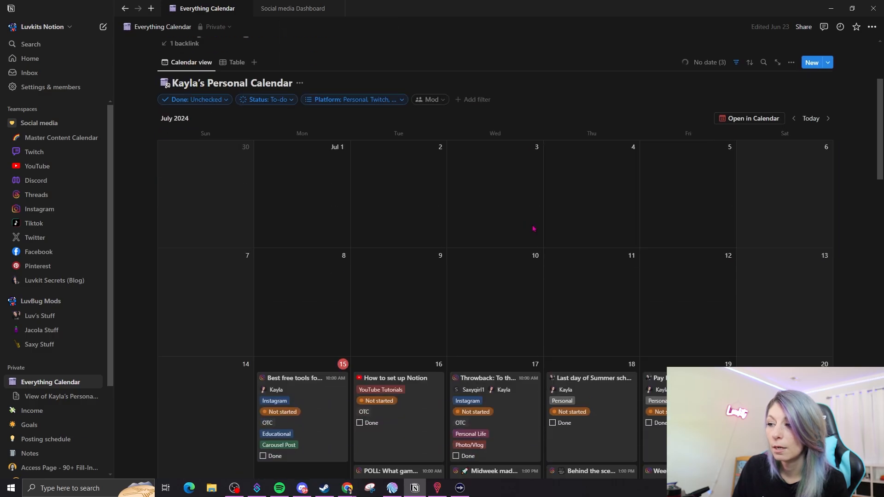
scroll(412, 236, down, 15)
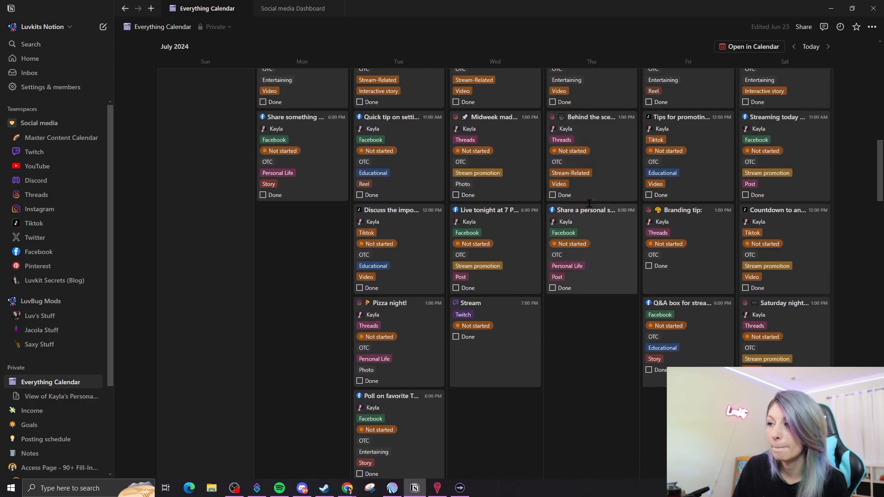
scroll(589, 204, down, 10)
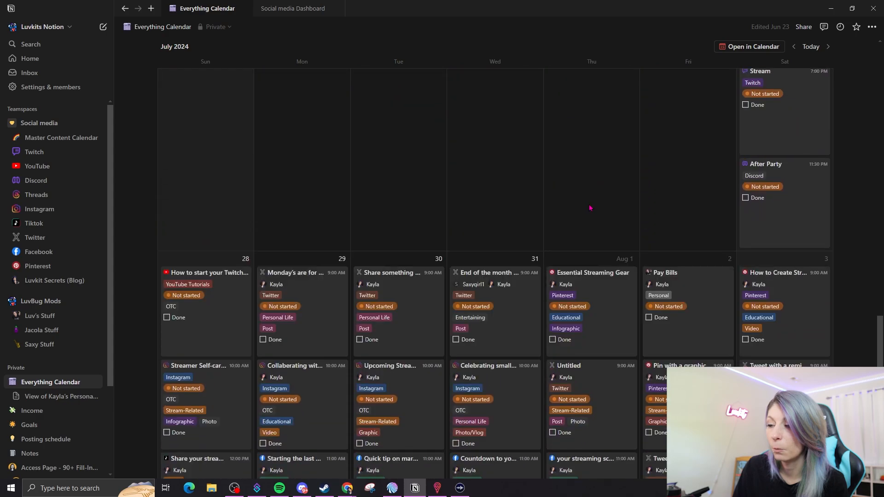
scroll(587, 209, down, 10)
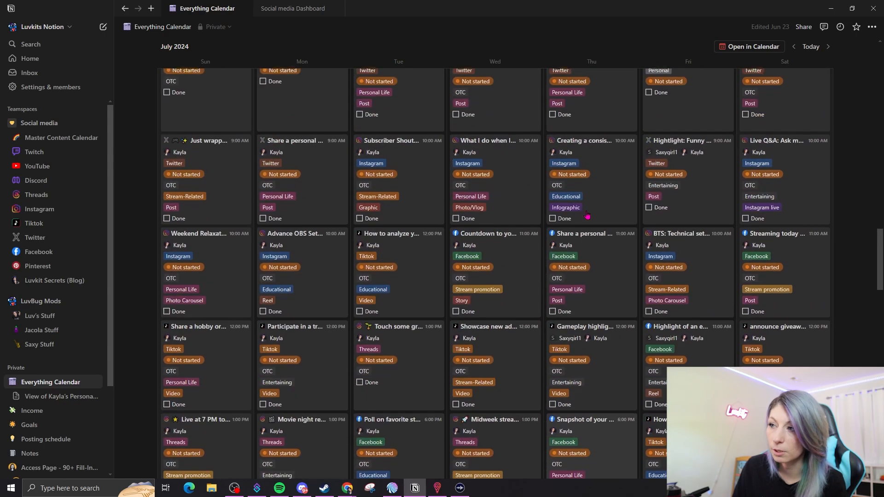
scroll(588, 218, up, 20)
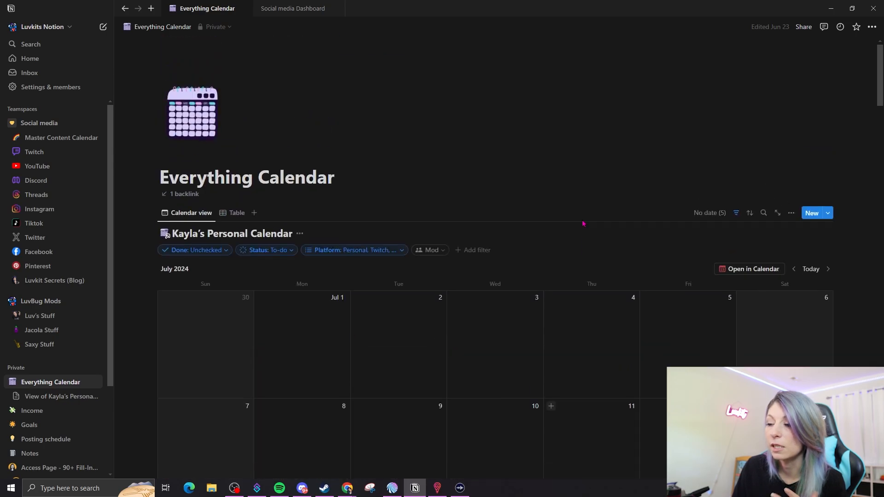
scroll(573, 219, down, 15)
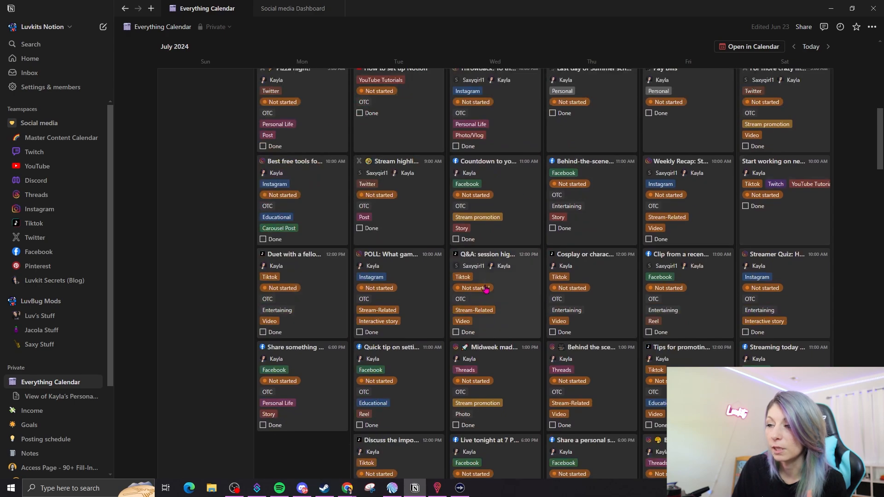
scroll(481, 286, up, 5)
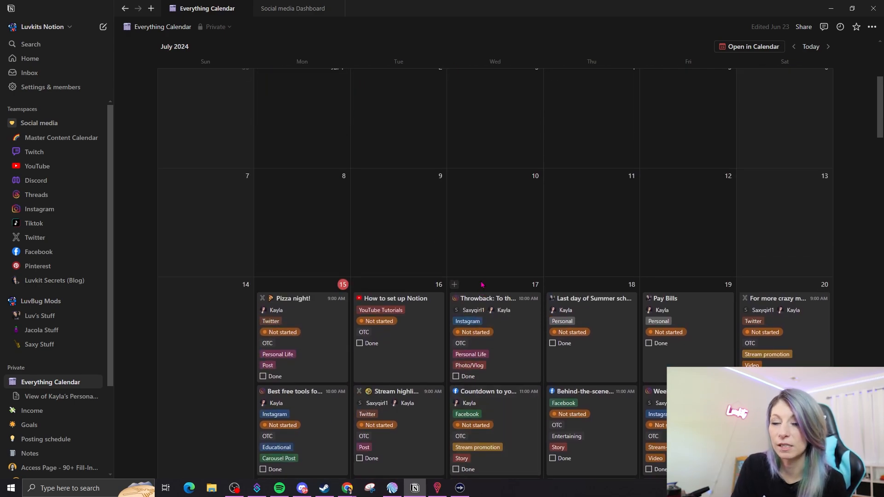
- Return to the Master Content Calendar and check which platforms its Platform filter includes
click(50, 138)
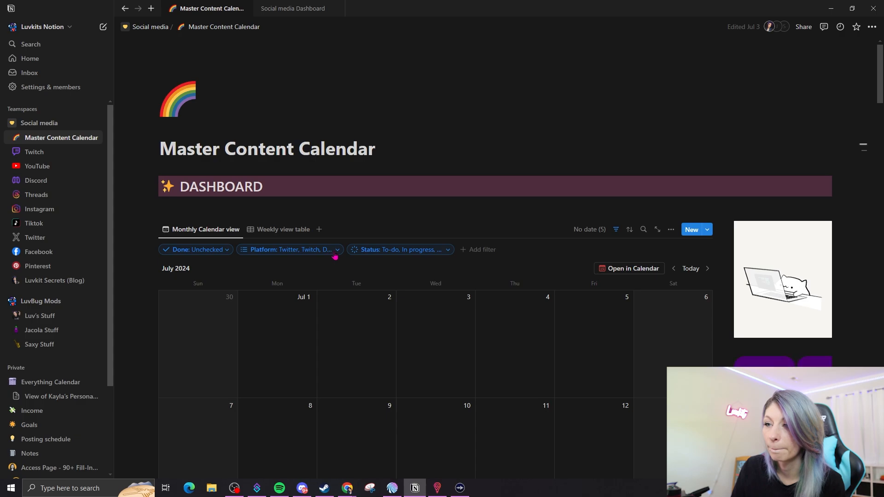
click(289, 250)
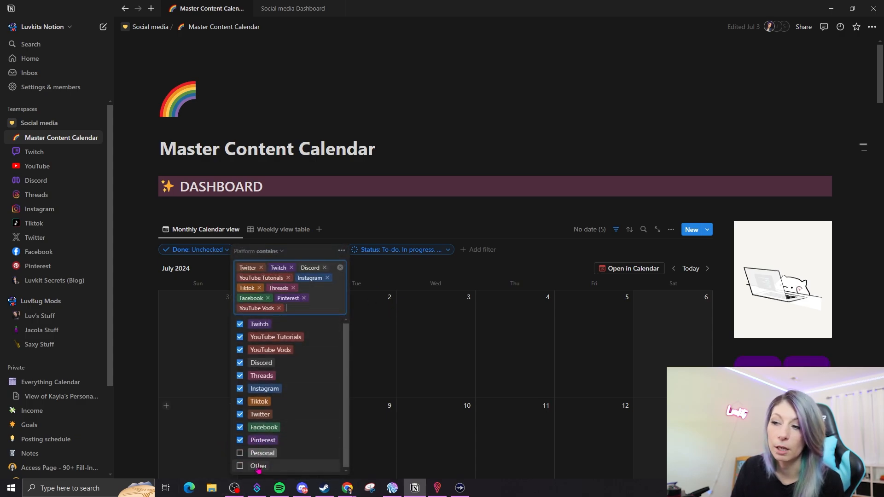
click(409, 275)
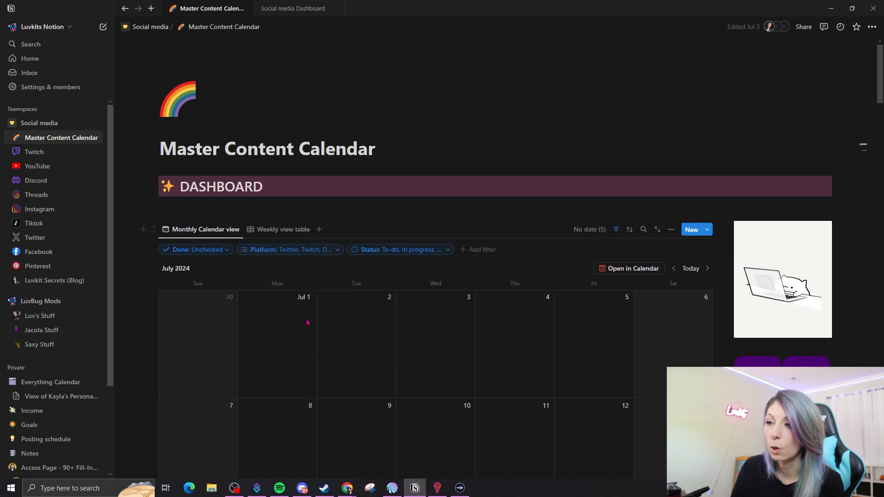
- Mark the three July 14 posts for Facebook, Tiktok and Threads as Done in the Master Content Calendar
scroll(341, 268, down, 7)
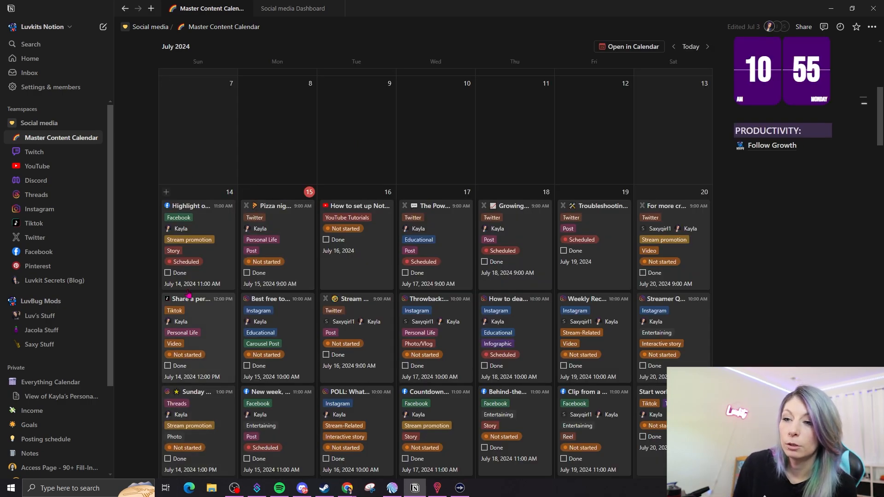
click(167, 273)
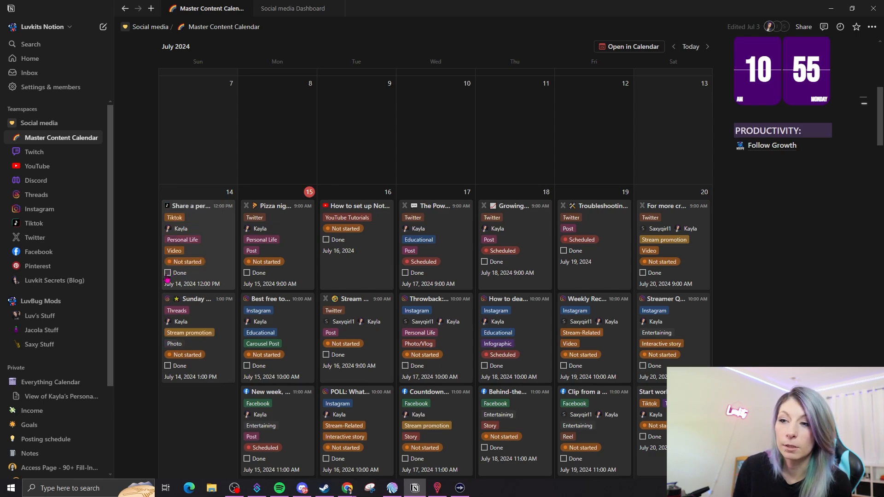
click(167, 274)
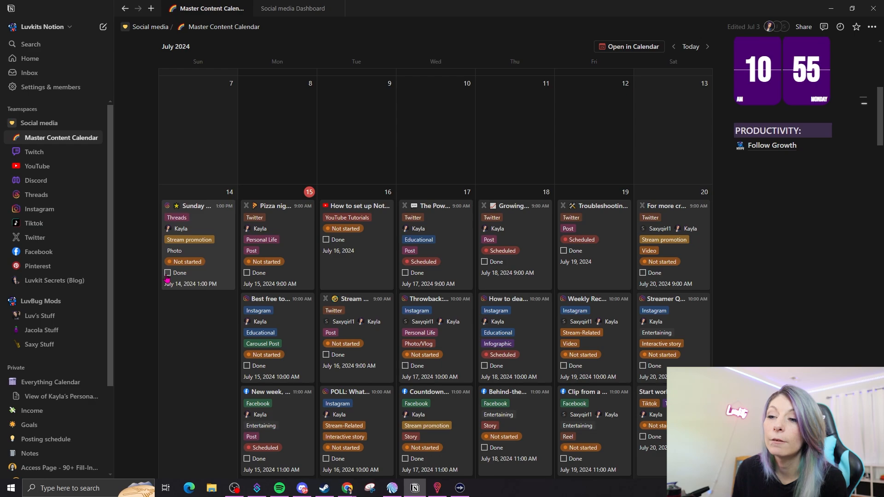
click(168, 274)
- Set the Master Content Calendar's Done filter to Checked and look through the completed July posts
scroll(171, 275, up, 7)
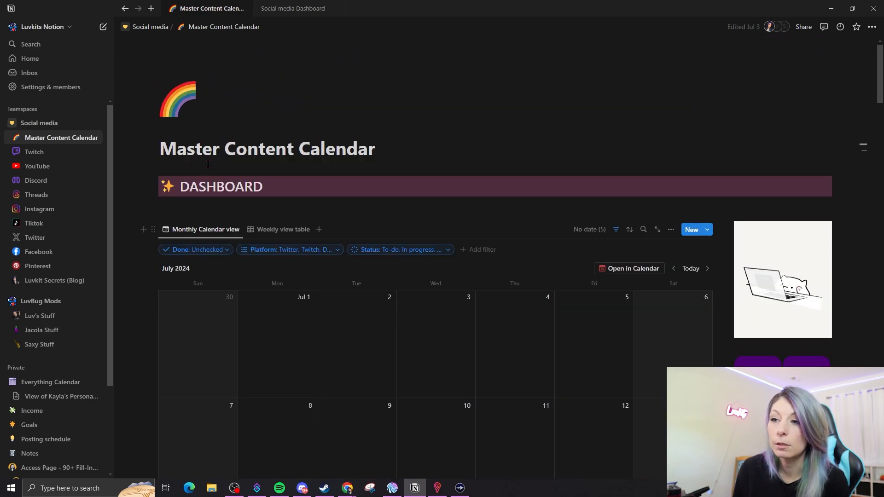
click(227, 250)
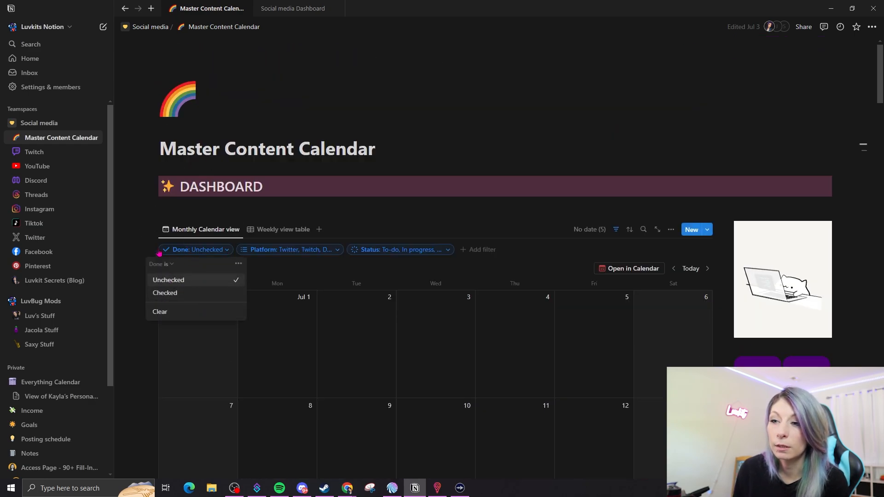
click(201, 300)
scroll(406, 315, down, 6)
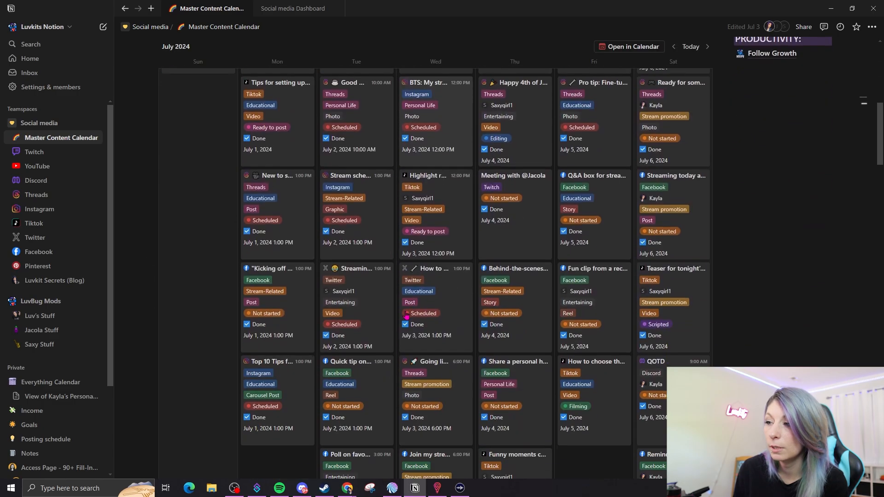
scroll(407, 314, down, 5)
scroll(403, 313, up, 10)
scroll(399, 311, down, 4)
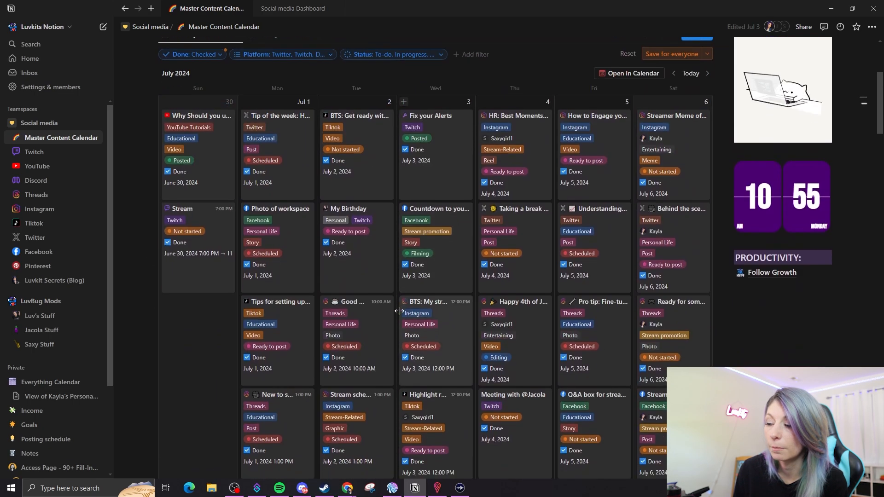
scroll(399, 311, down, 10)
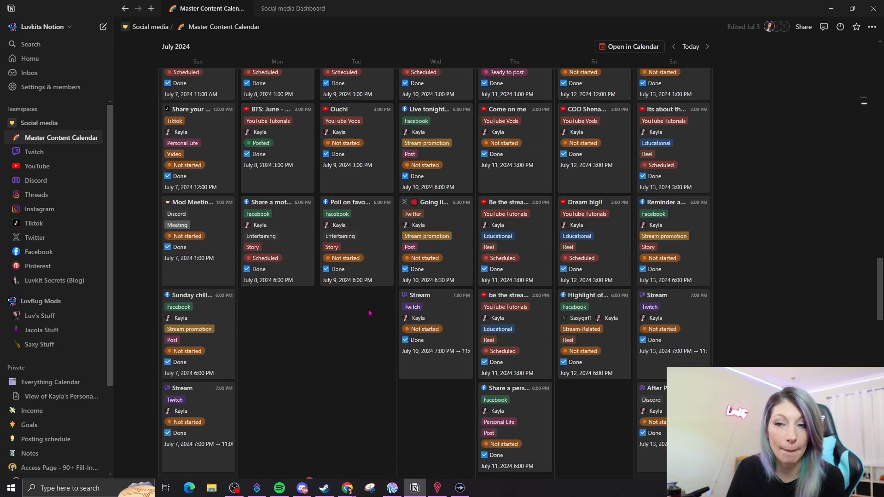
scroll(370, 313, up, 15)
click(293, 8)
click(180, 238)
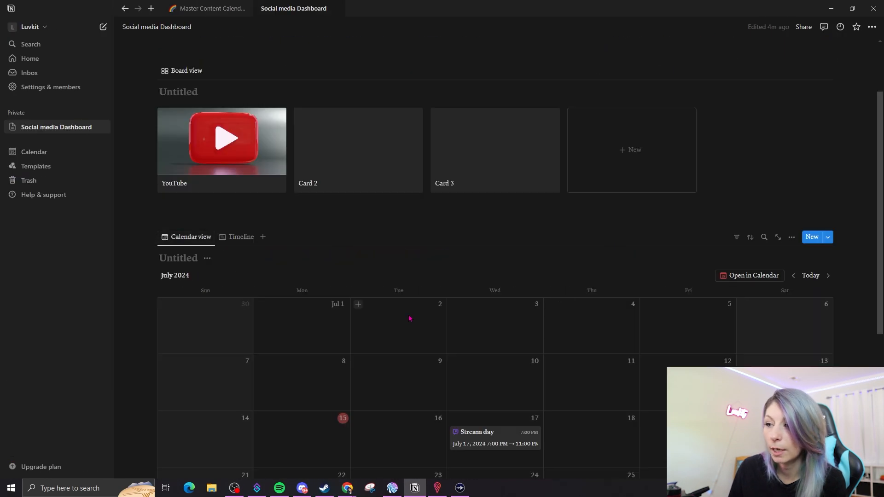
scroll(409, 318, down, 4)
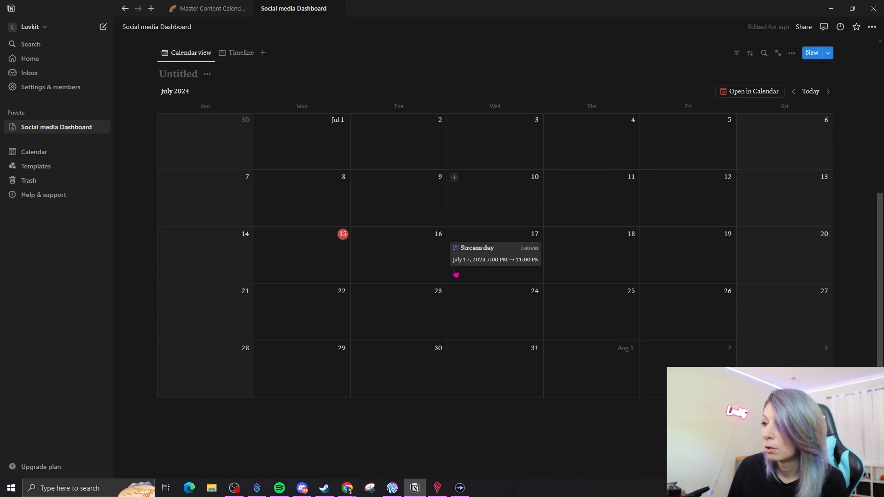
click(511, 253)
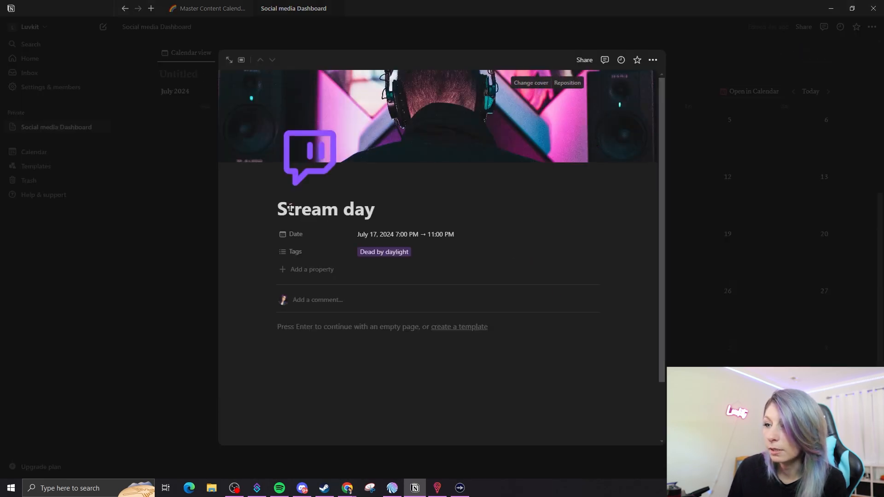
click(317, 272)
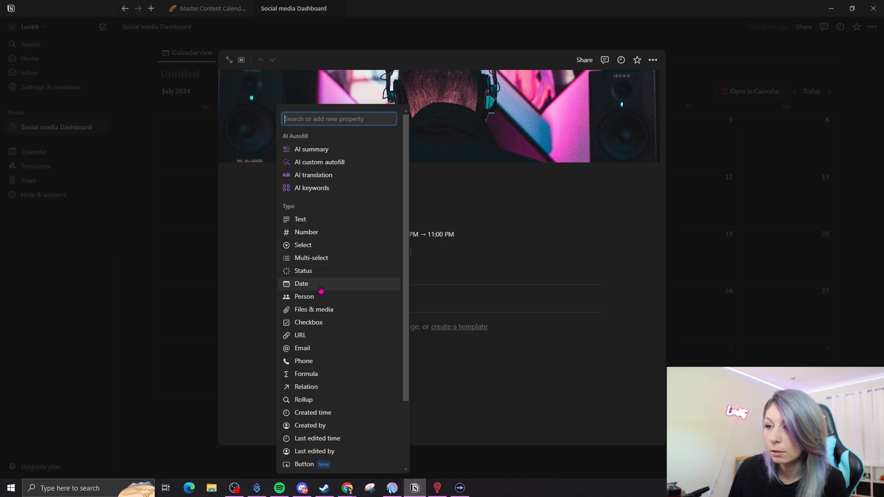
click(326, 322)
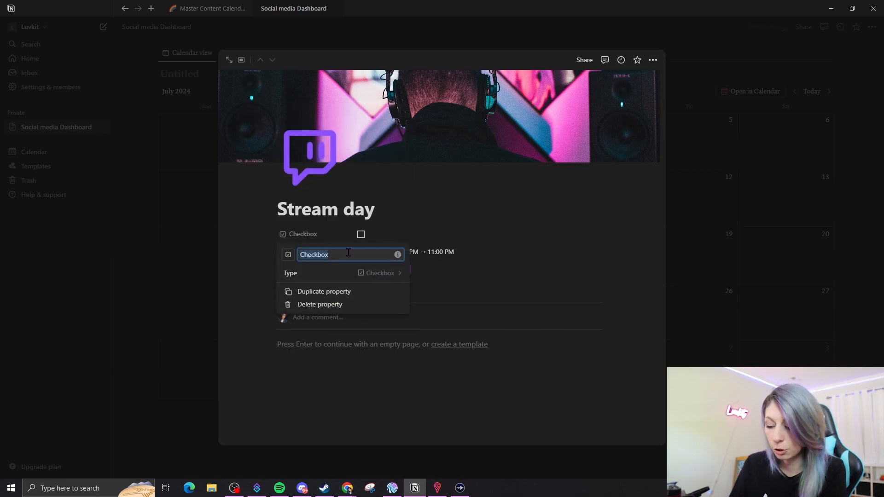
text(Done)
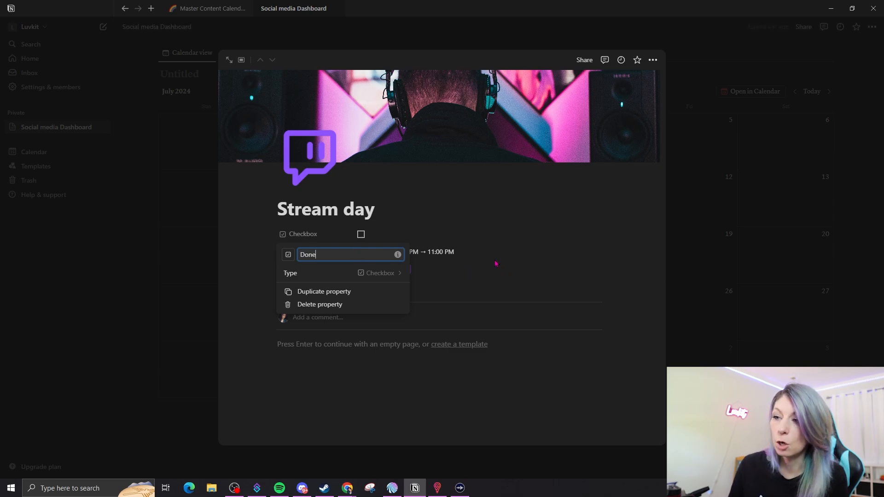
click(482, 291)
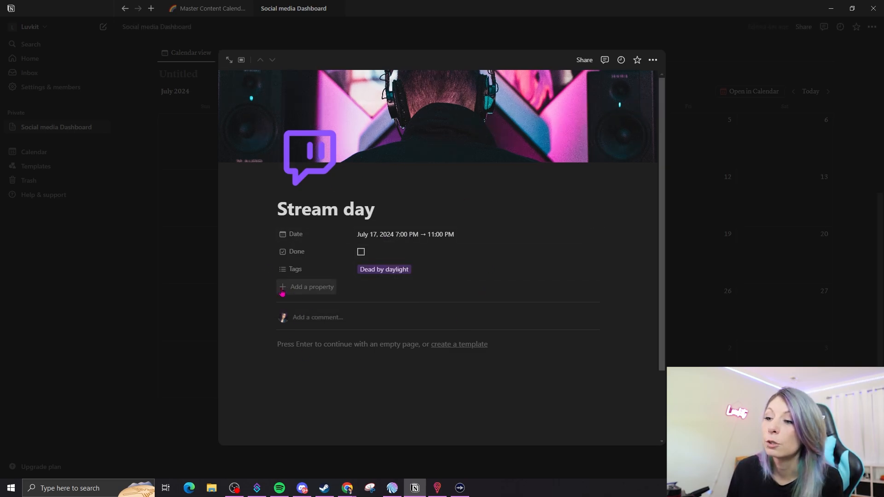
drag(270, 252, 269, 271)
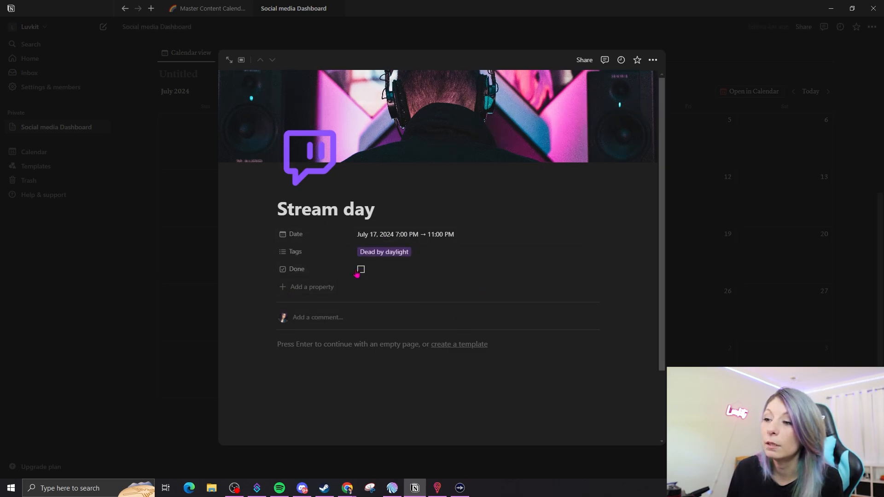
click(697, 236)
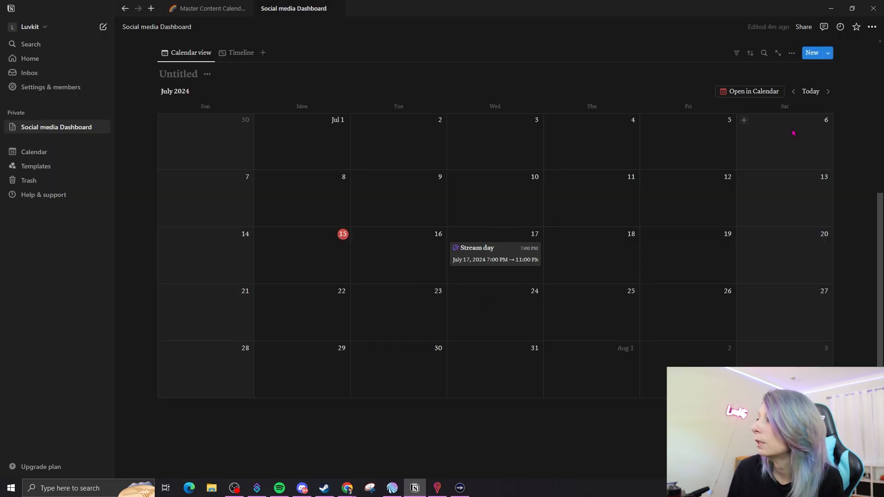
- Show the Done and Tags properties on the calendar cards and order them Tags, Done, Date
click(792, 56)
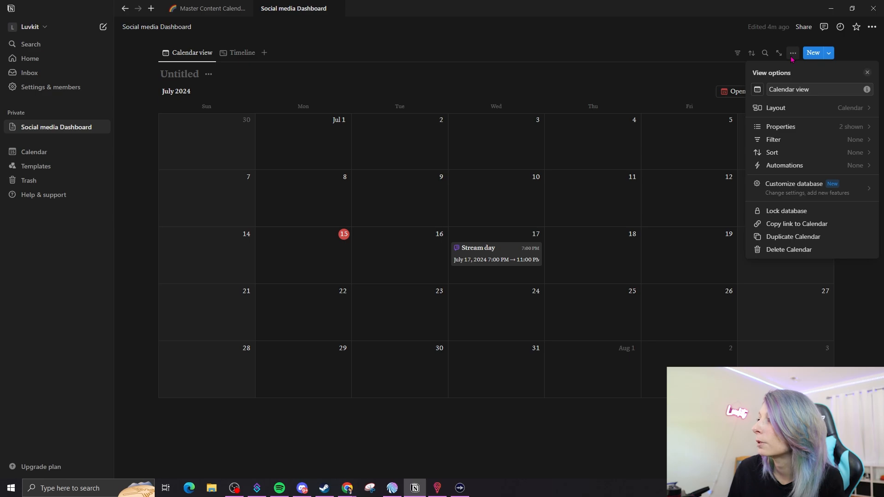
click(857, 127)
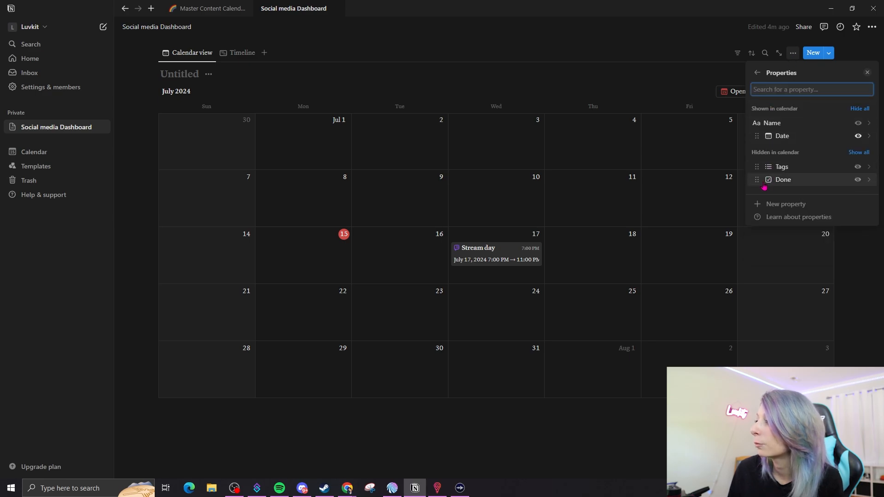
click(858, 180)
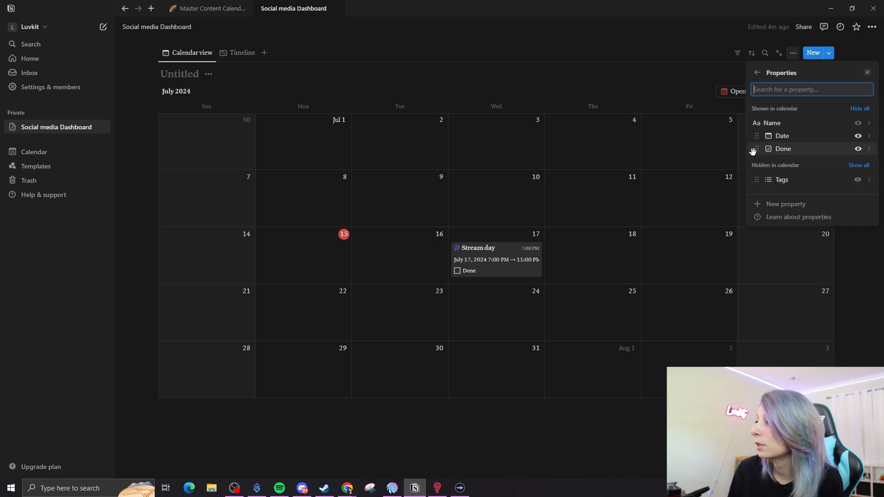
drag(756, 149, 755, 136)
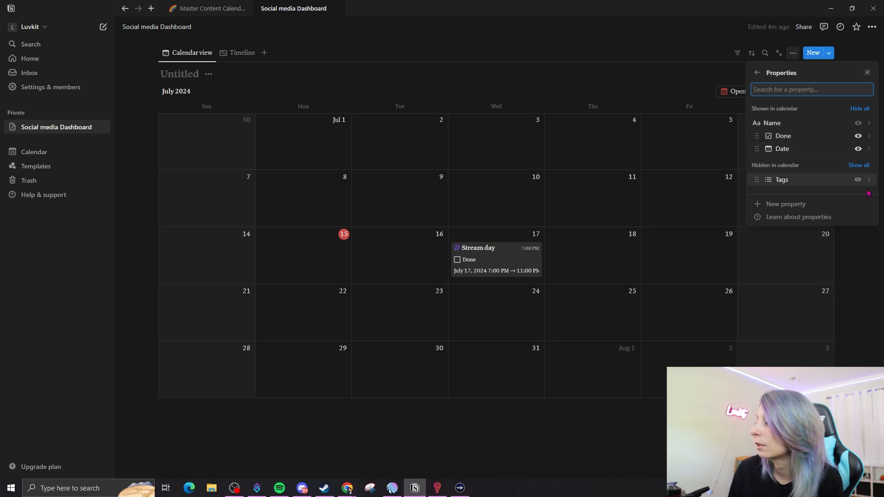
click(857, 180)
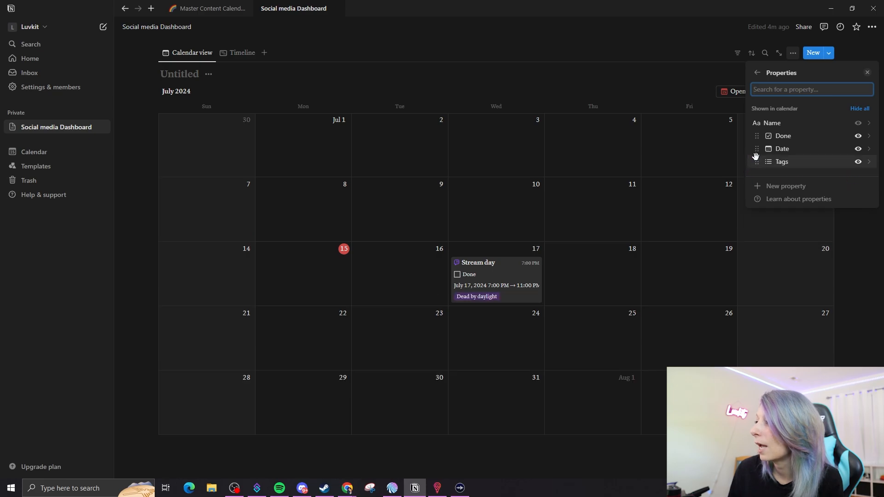
drag(757, 161, 757, 135)
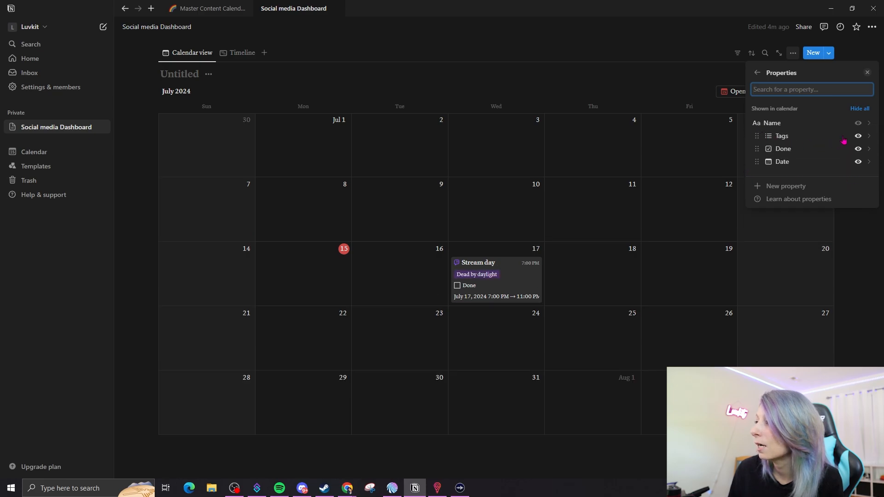
click(568, 148)
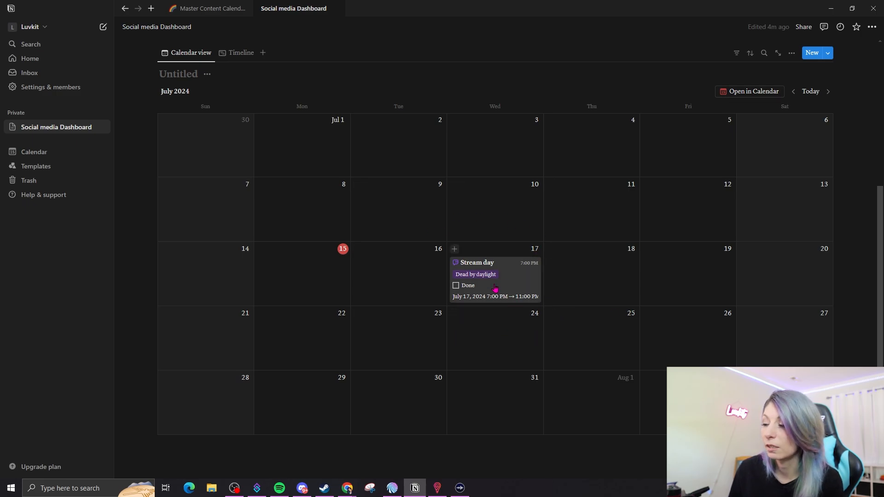
- Add a filter on the Done property to the calendar view and set it to Unchecked
scroll(591, 181, up, 4)
scroll(503, 184, down, 2)
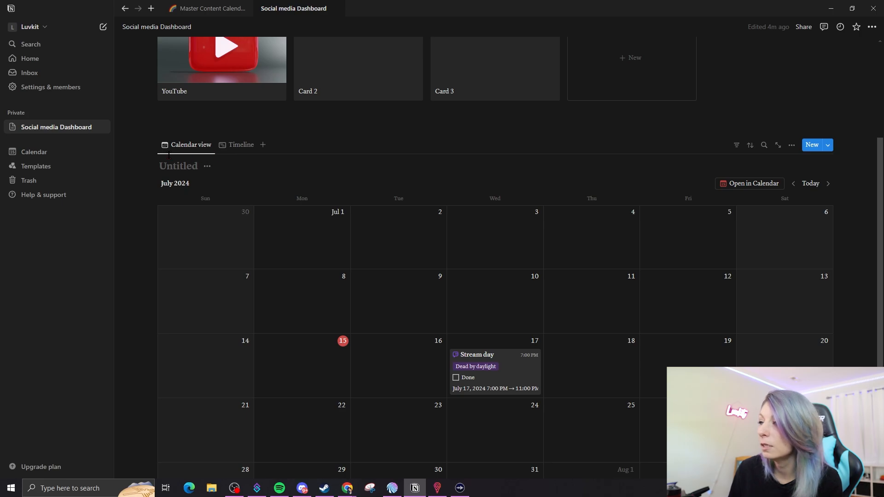
click(737, 146)
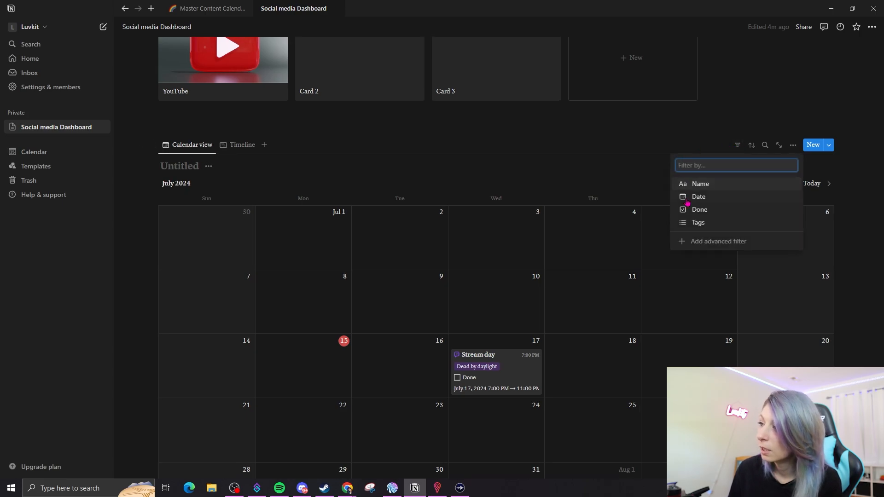
click(697, 210)
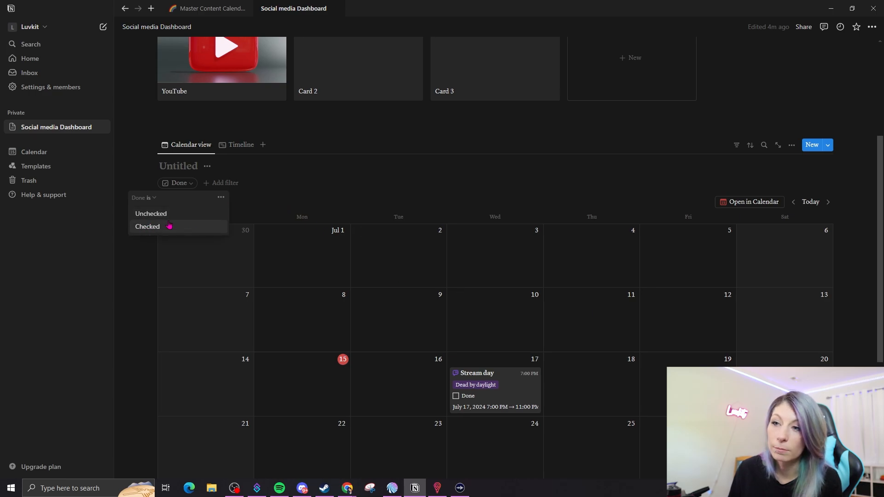
click(152, 214)
- Mark the July 17 Stream day entry as Done and switch the calendar's Done filter to Checked
scroll(394, 177, down, 3)
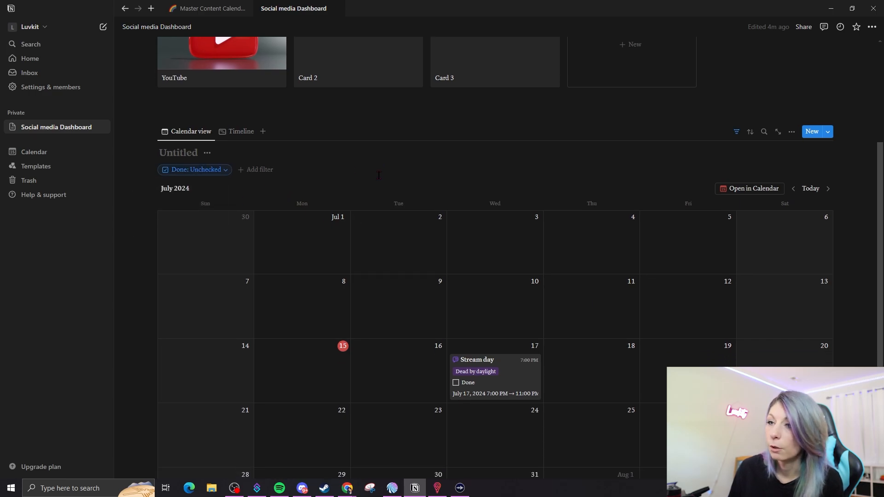
click(456, 260)
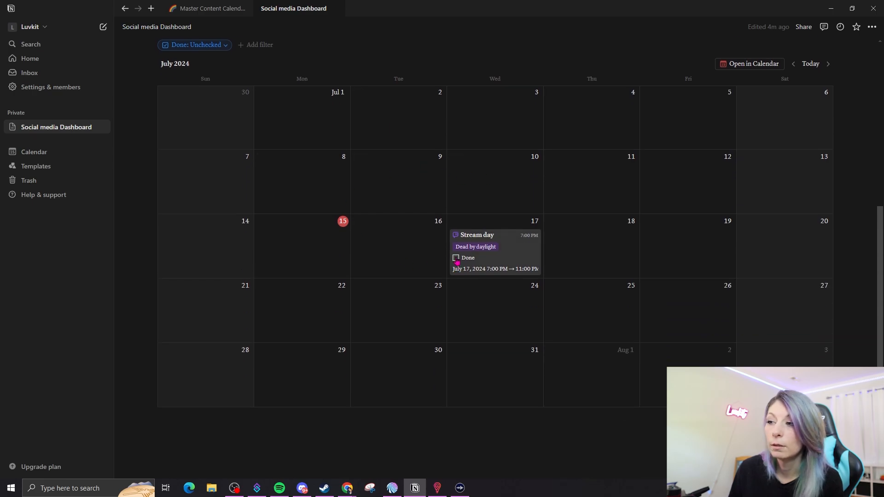
scroll(457, 261, up, 4)
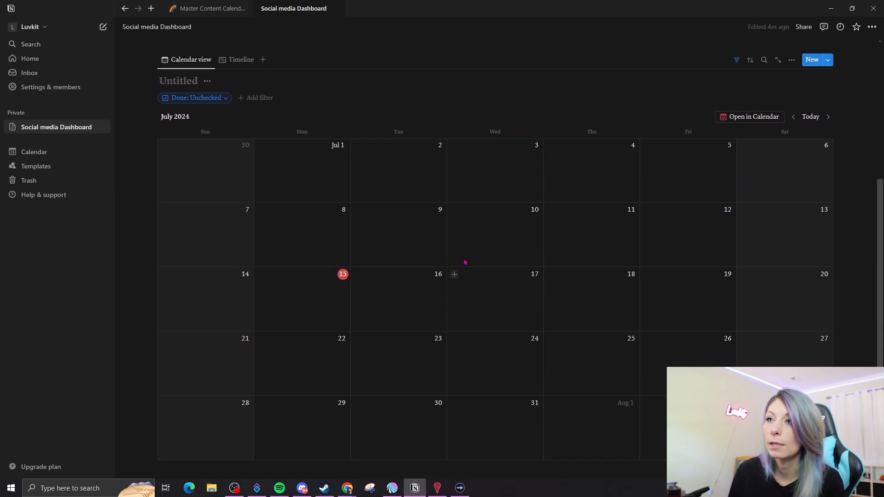
click(222, 232)
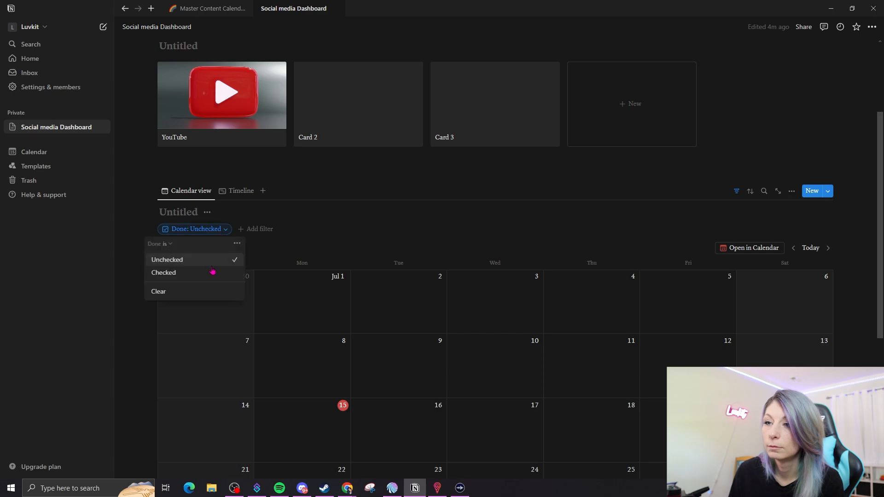
key(Escape)
click(227, 232)
click(201, 273)
scroll(483, 245, down, 4)
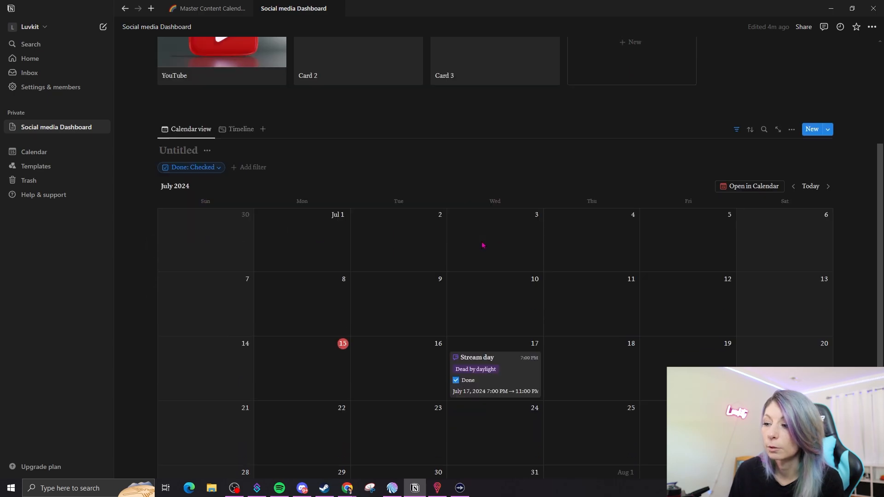
- Clear the Stream day entry's Done checkbox and set the calendar's Done filter back to Unchecked
click(456, 261)
scroll(505, 234, up, 5)
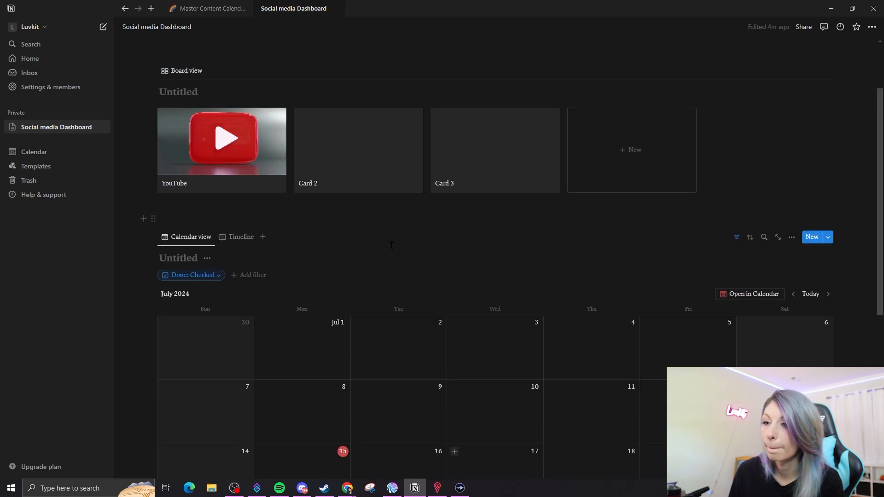
click(194, 275)
click(188, 318)
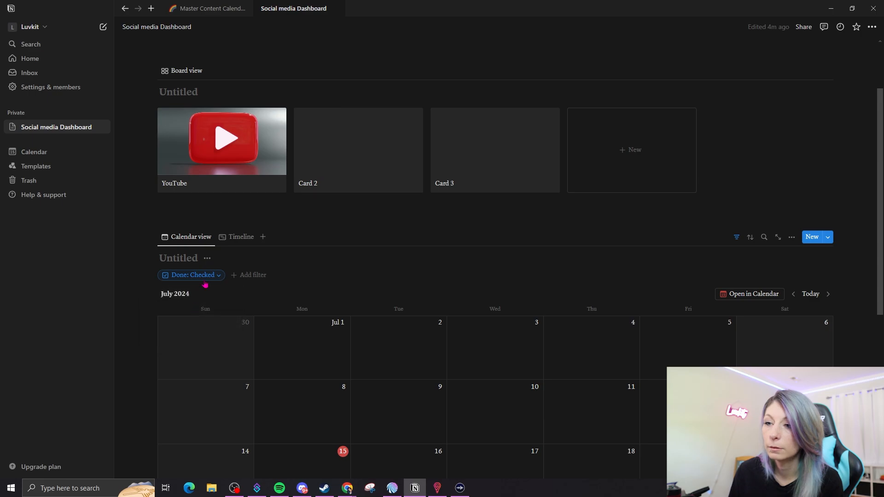
click(203, 276)
click(195, 305)
- Open the Stream day entry and add a Select property named "Sposored?"
scroll(517, 259, down, 5)
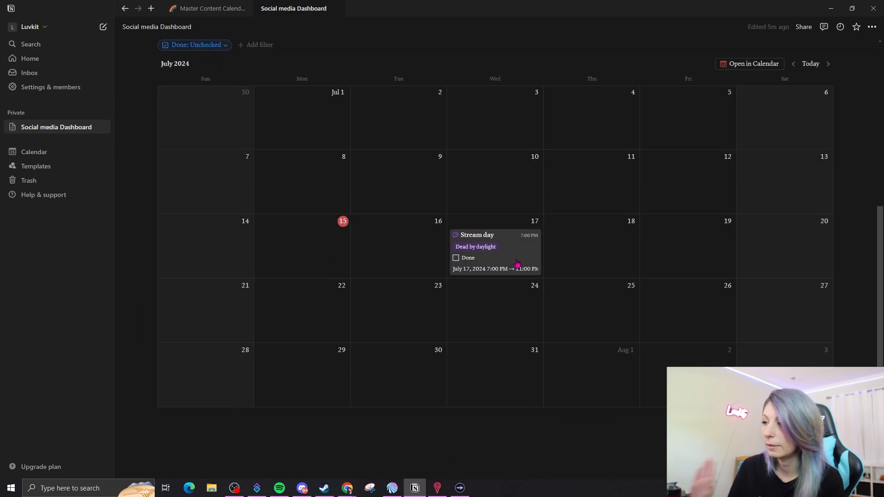
click(517, 264)
scroll(435, 229, down, 2)
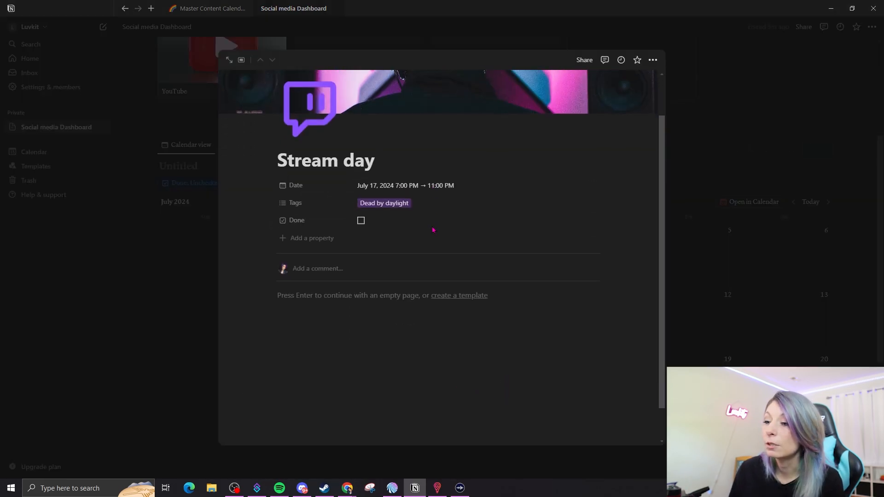
click(301, 263)
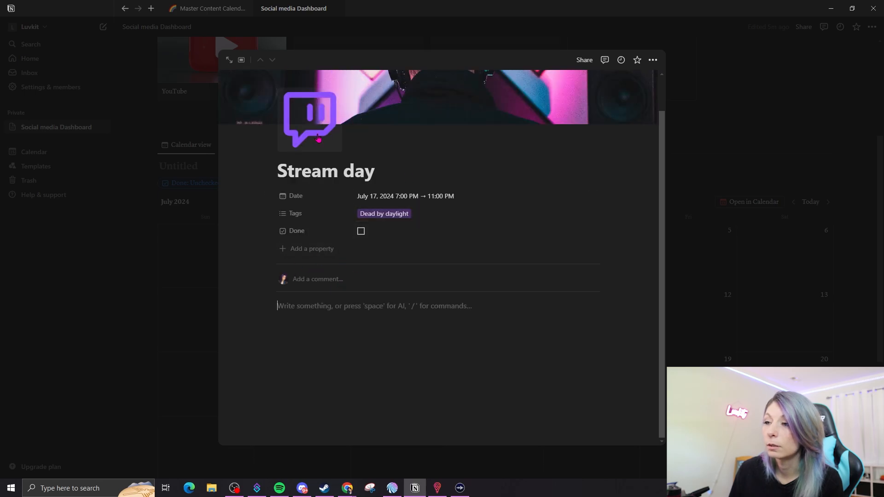
click(312, 249)
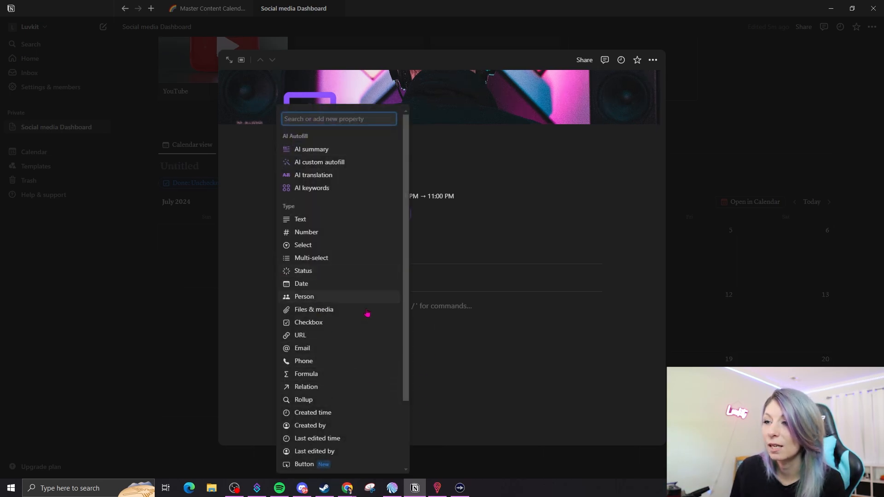
click(303, 245)
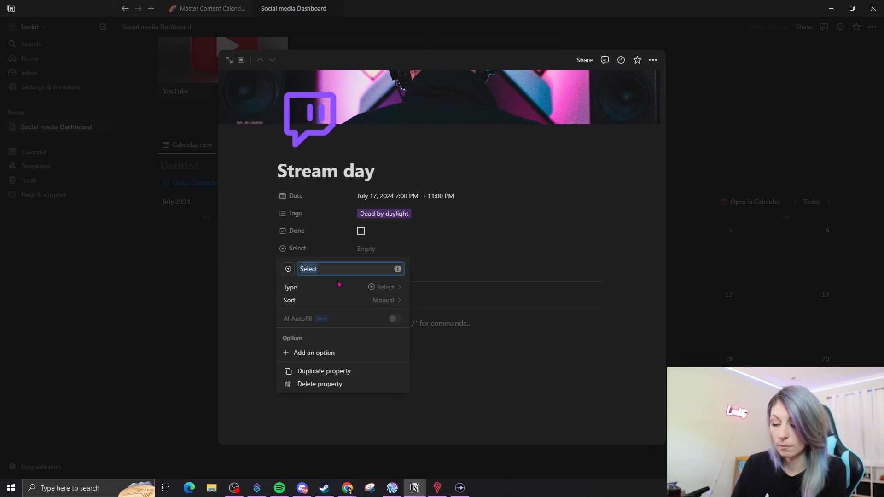
text(So)
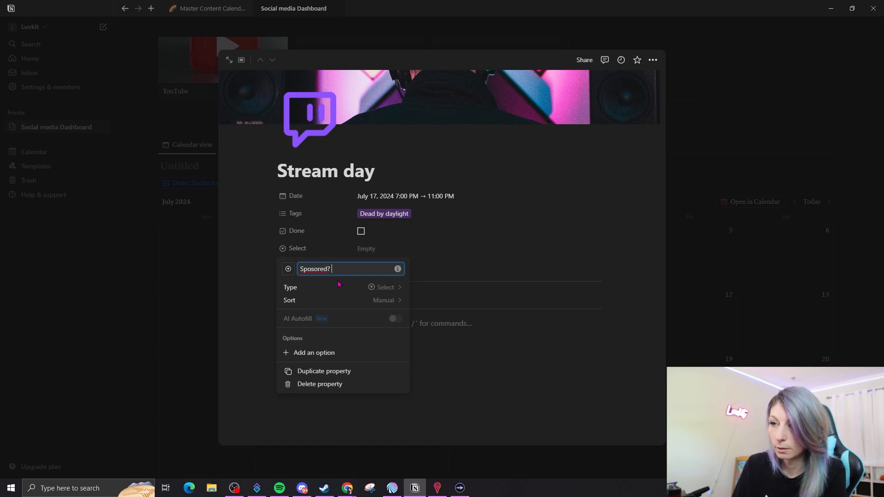
right_click(314, 269)
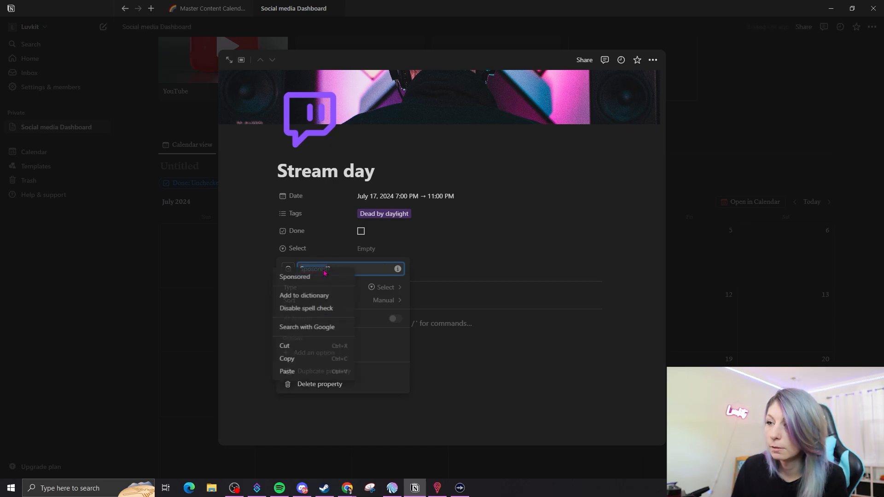
click(336, 278)
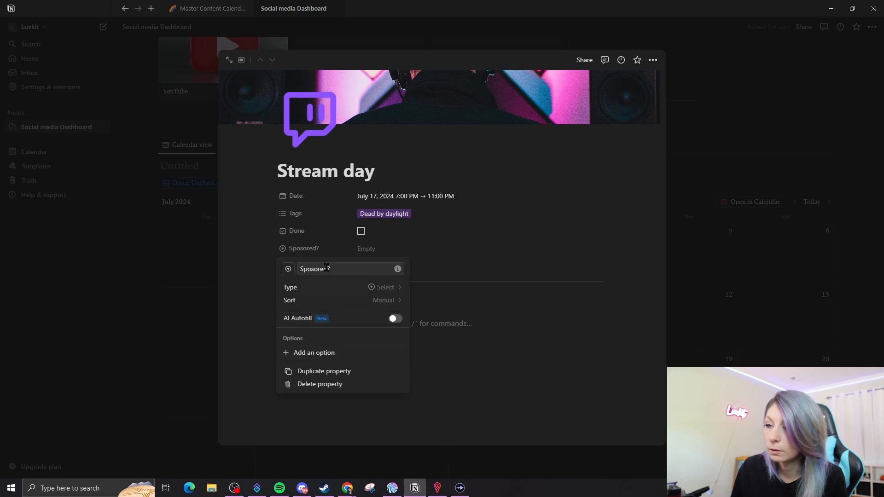
- Add the options "Oodie" and "Filmoo" to the "Sposored?" property
click(321, 351)
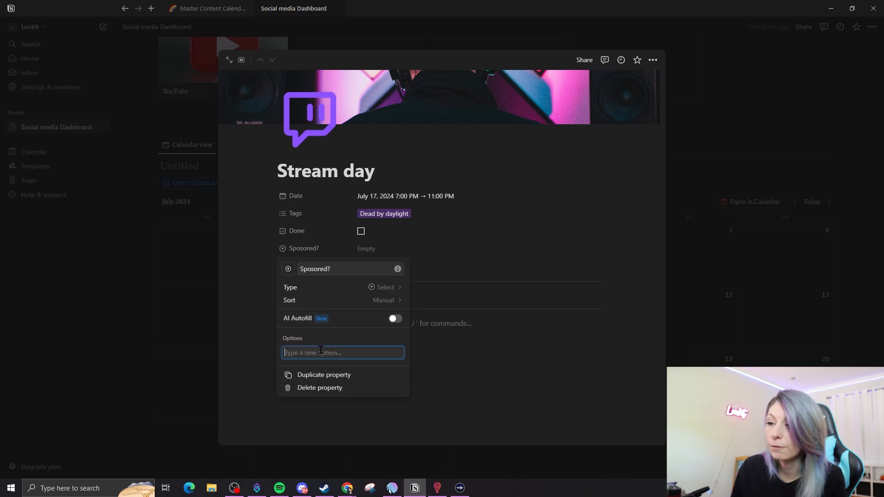
text(Oodie)
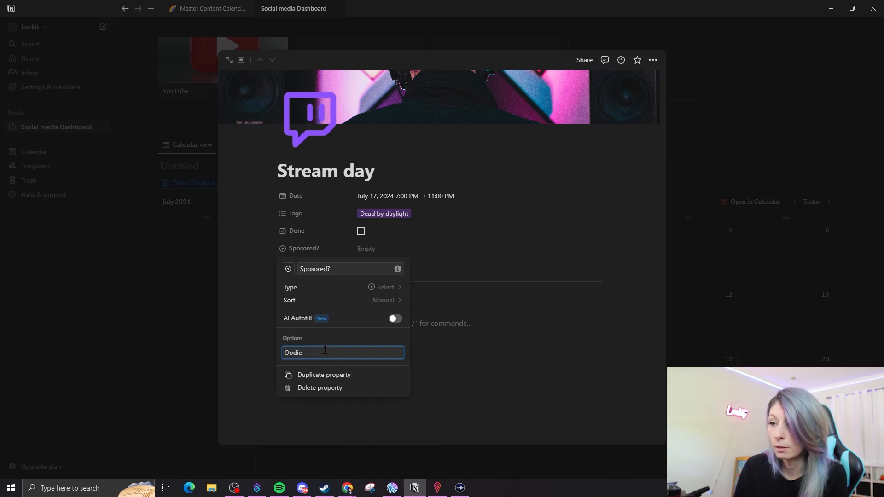
key(Return)
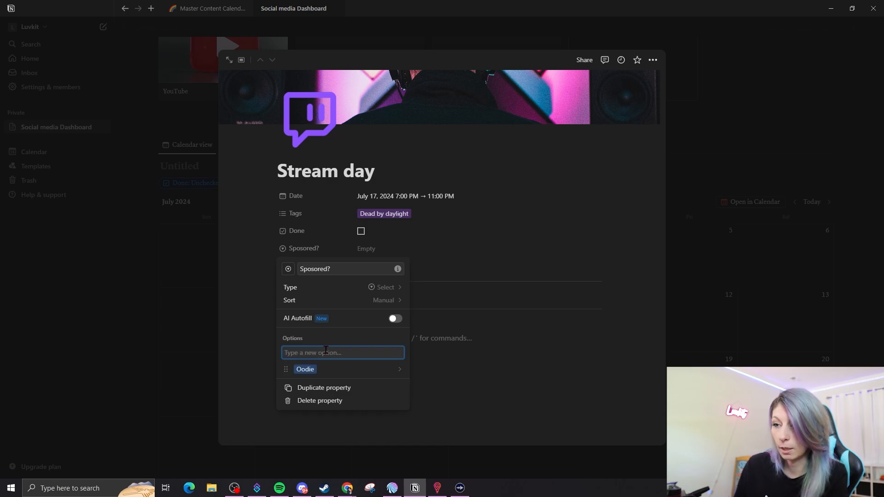
text(Filmoo)
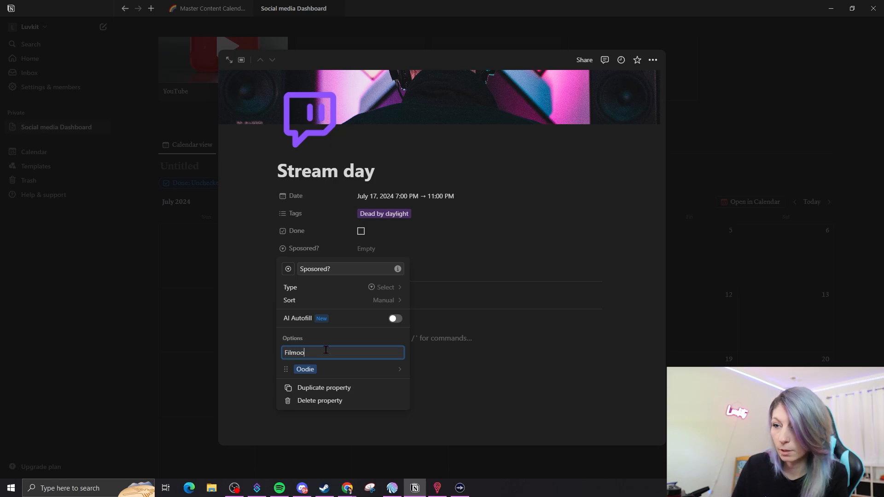
key(Return)
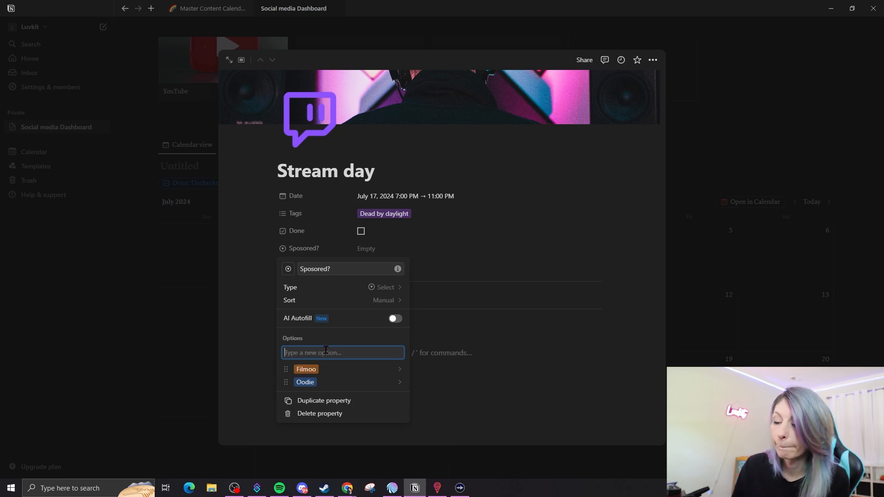
click(519, 278)
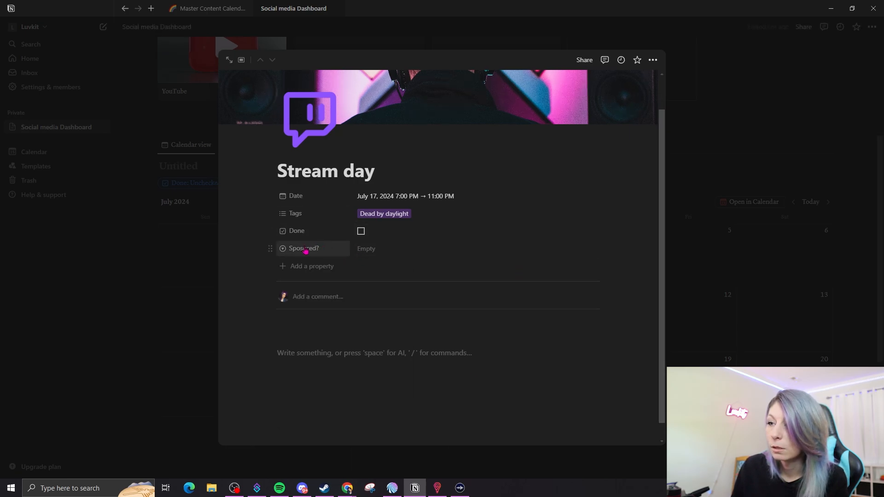
- Move the "Sposored?" property above Done in the Stream day entry and set its value to Oodie
drag(272, 248, 274, 233)
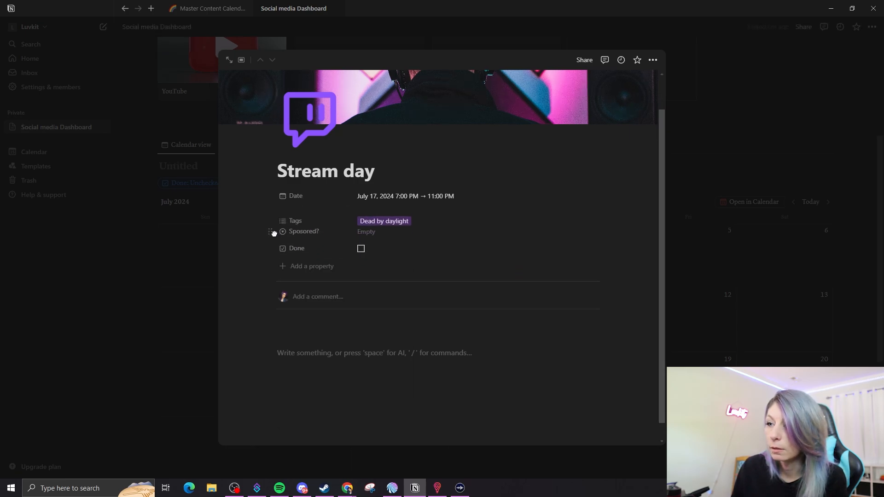
click(361, 231)
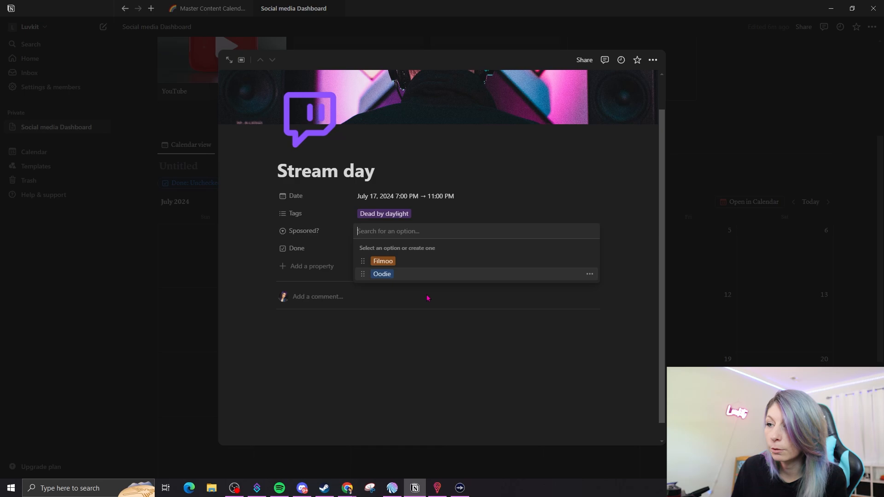
click(400, 274)
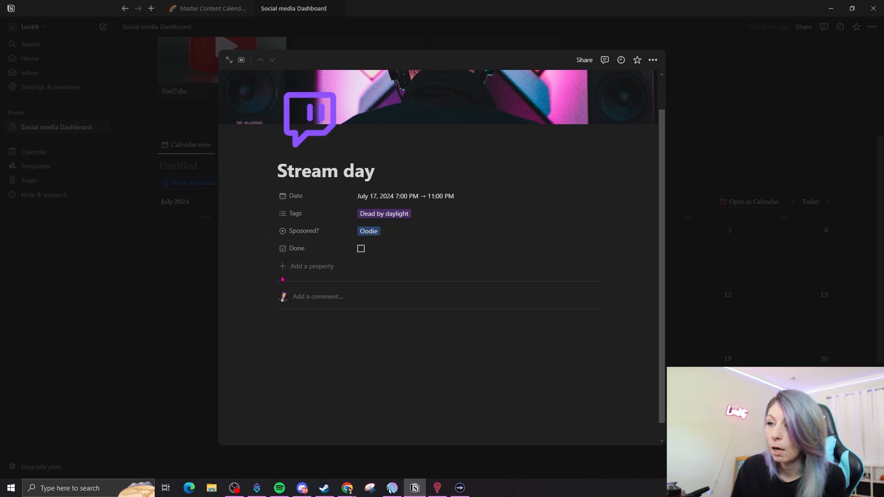
- Add a Number property named "Revenue" in US Dollar format to the Stream day entry
click(309, 266)
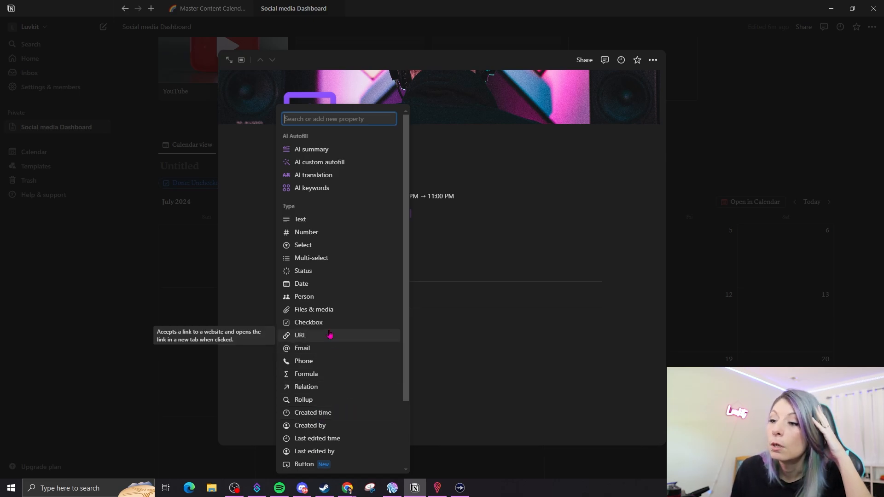
click(307, 232)
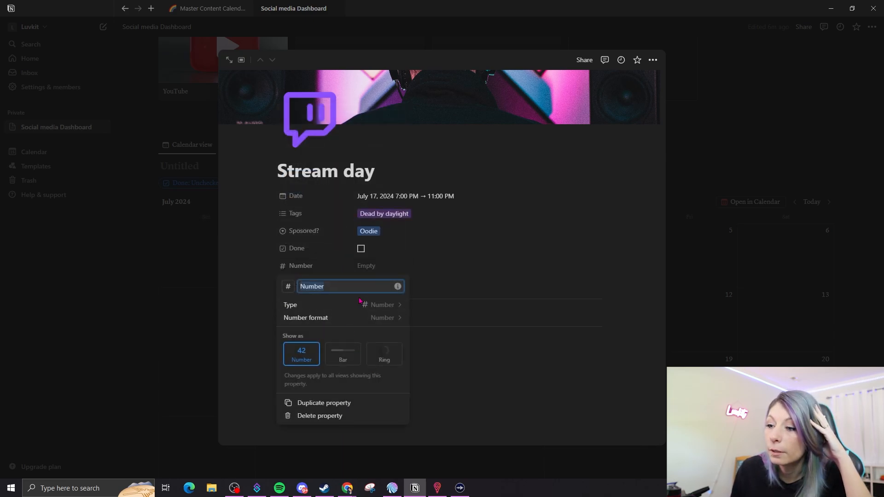
click(375, 318)
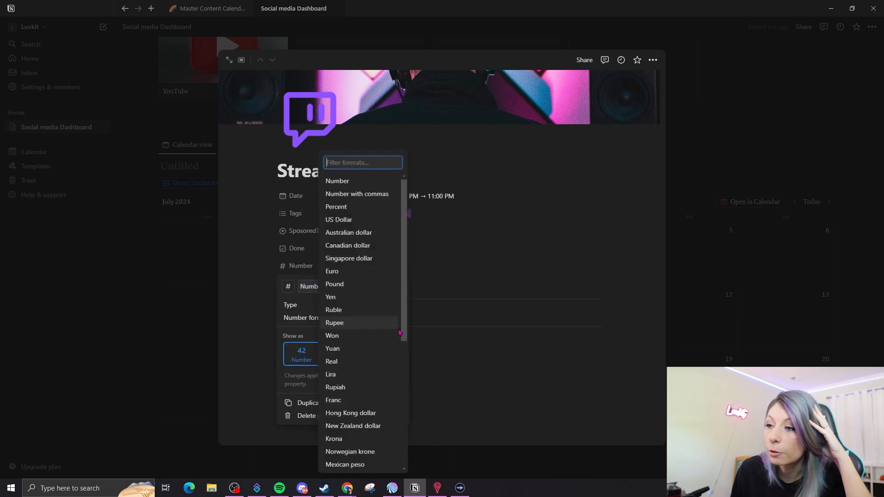
click(368, 221)
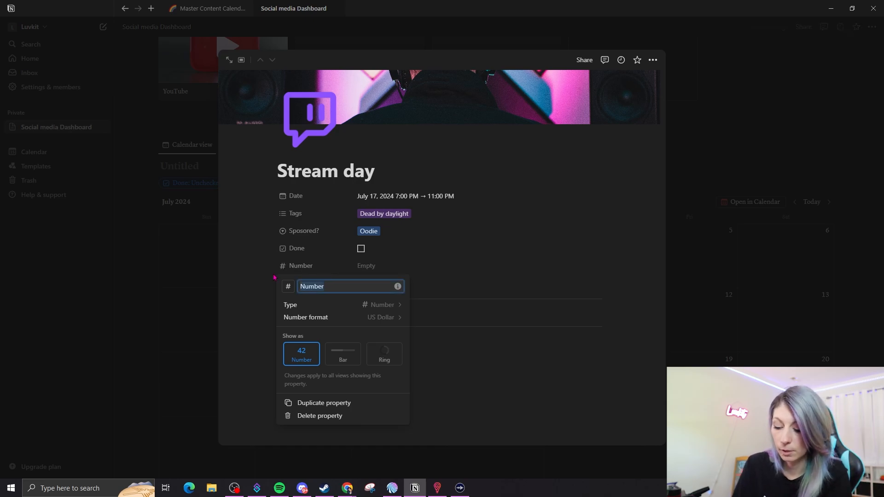
text(Revenue)
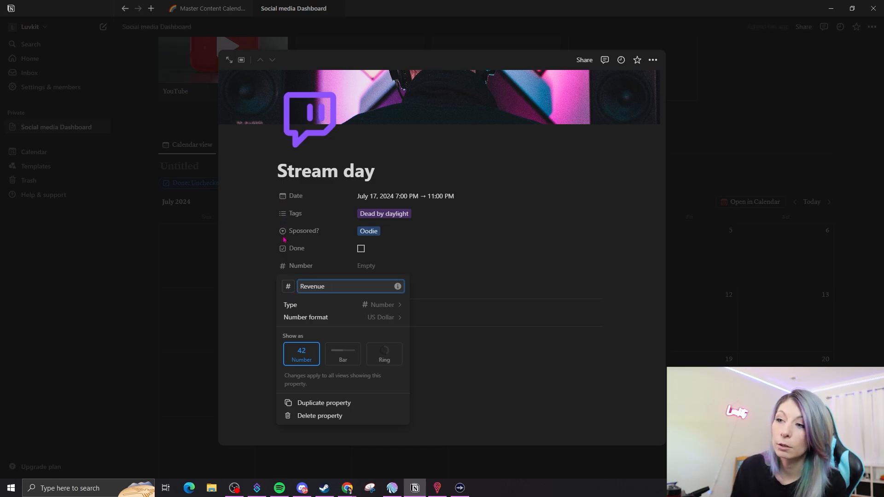
- Find a dollar icon and set the banknote as the Revenue property's icon
click(288, 286)
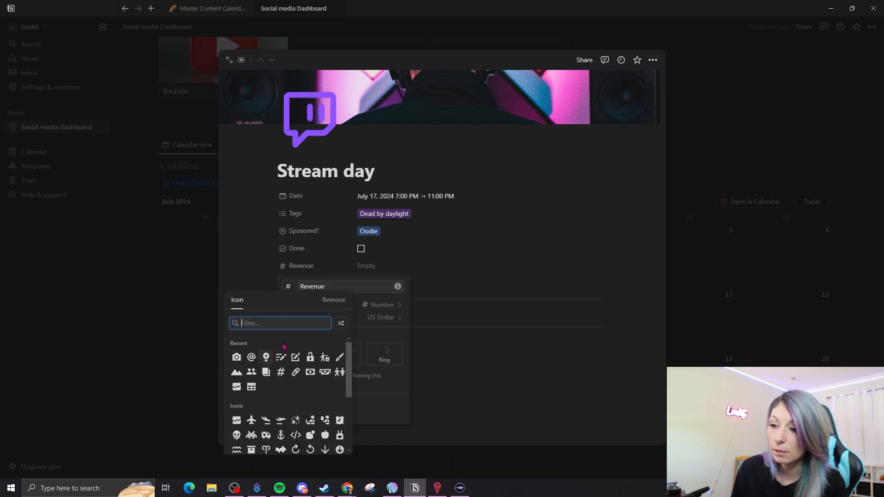
text(doll)
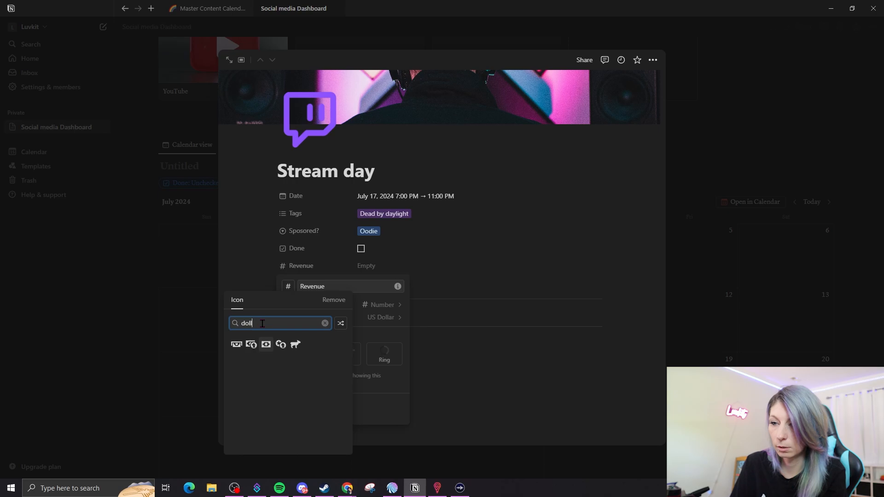
click(267, 344)
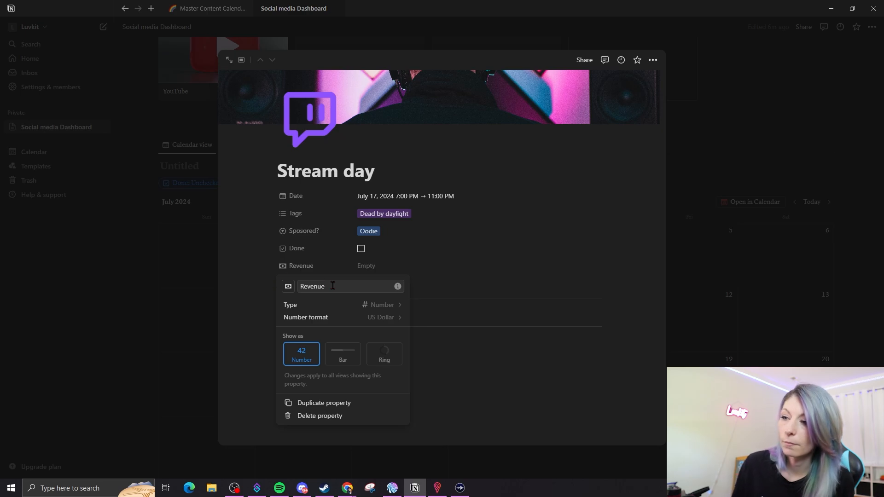
click(419, 290)
- Set the Stream day entry's Revenue to 150, move Revenue above Done and close the entry
click(366, 266)
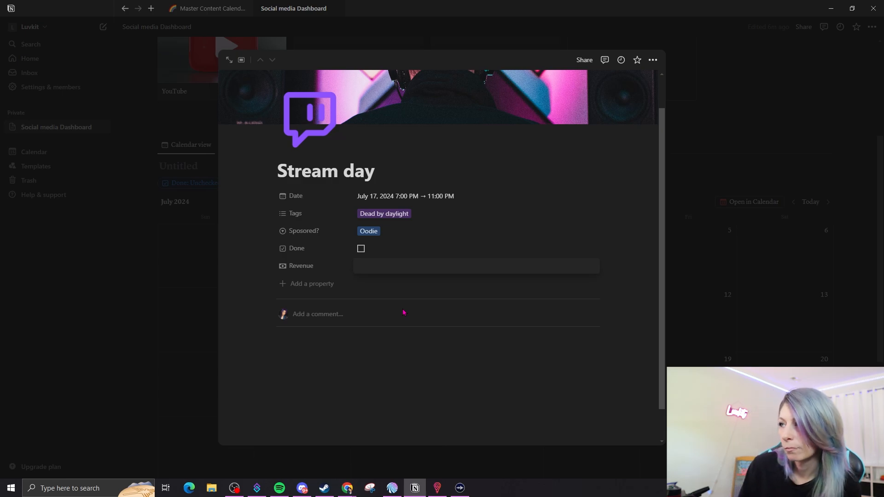
text(150)
key(Return)
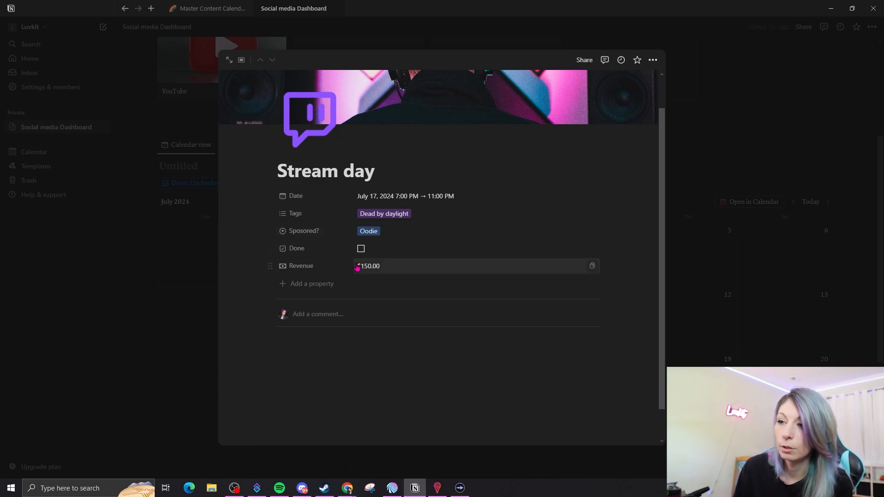
drag(270, 264, 270, 248)
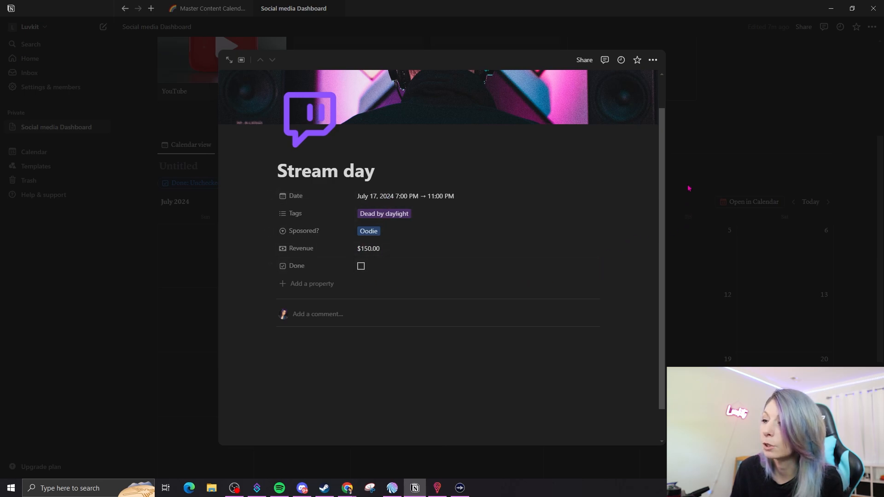
click(689, 188)
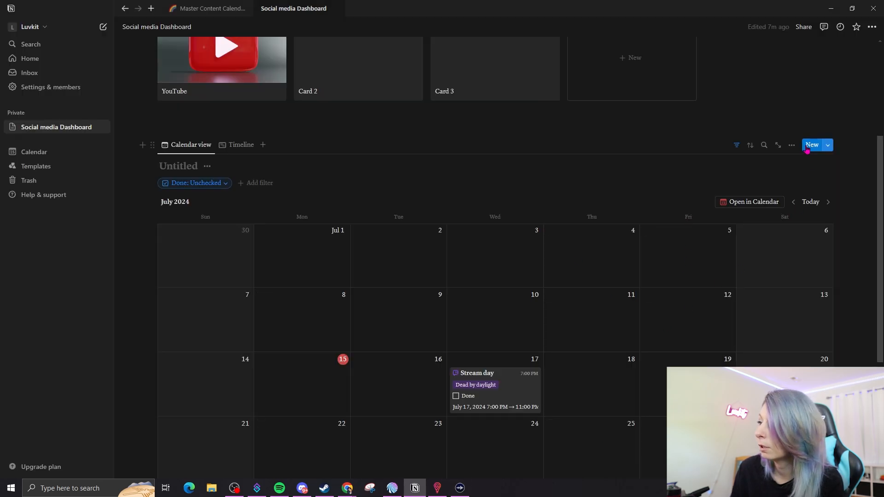
- Show the "Sposored?" and Revenue properties in the calendar view and move Done to the end of the shown properties
click(792, 146)
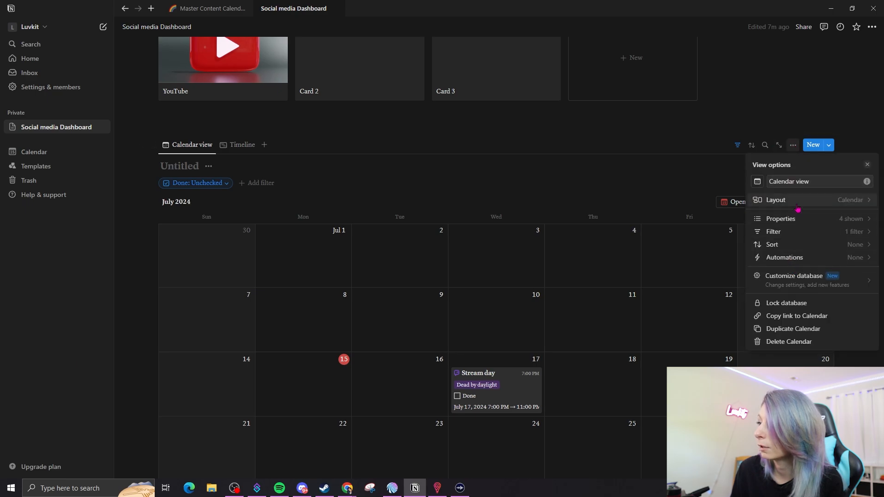
click(816, 223)
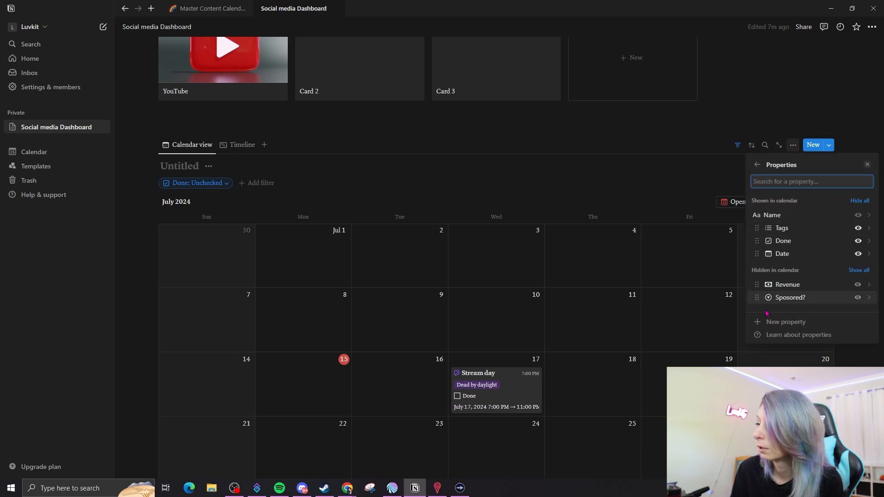
click(858, 297)
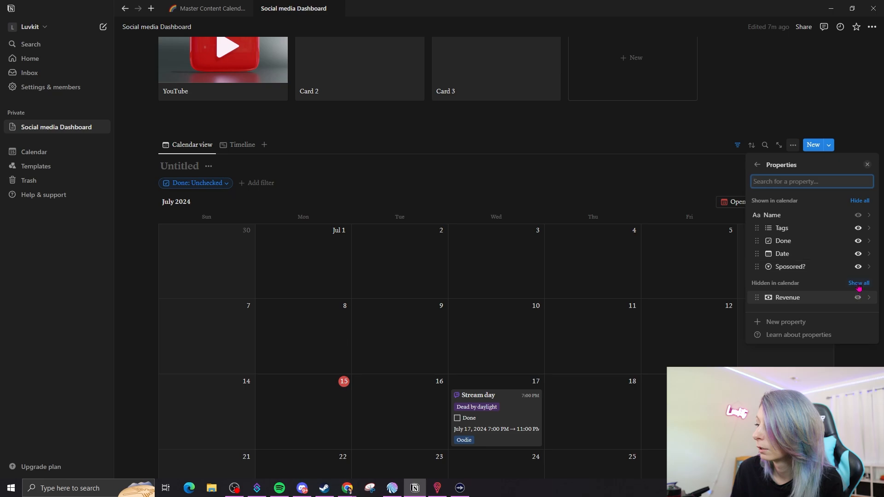
click(858, 298)
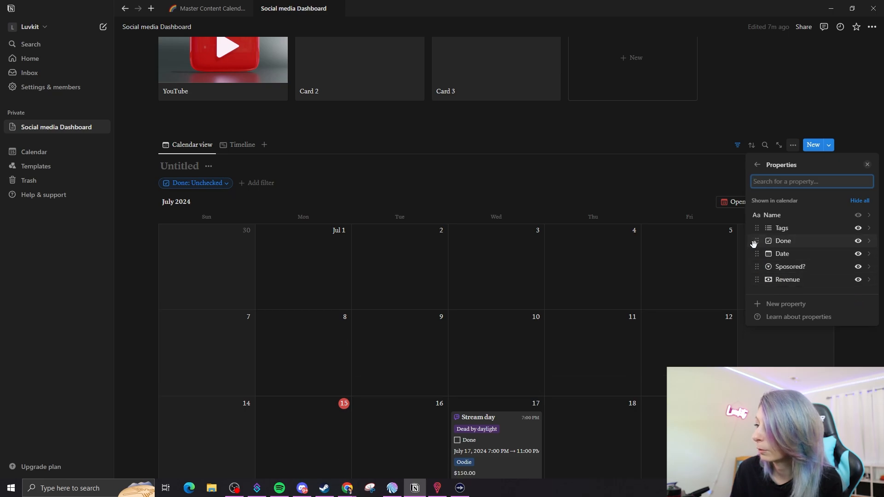
drag(757, 241, 757, 285)
click(721, 179)
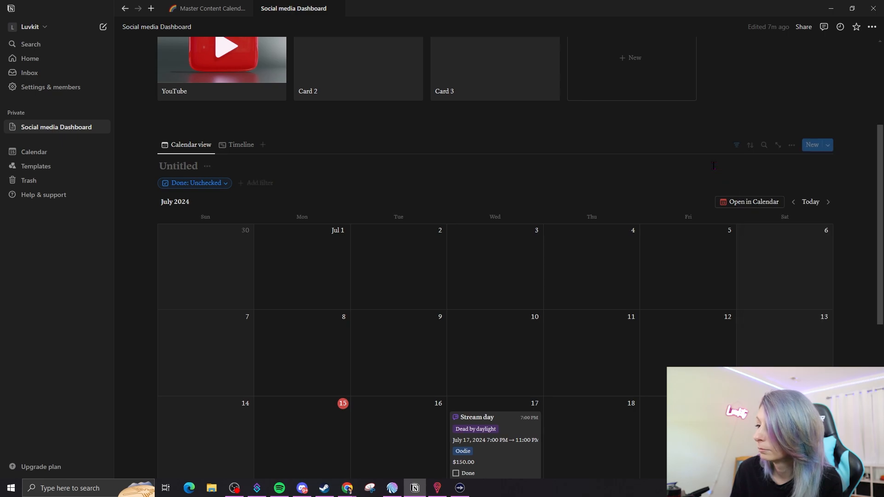
scroll(615, 209, down, 3)
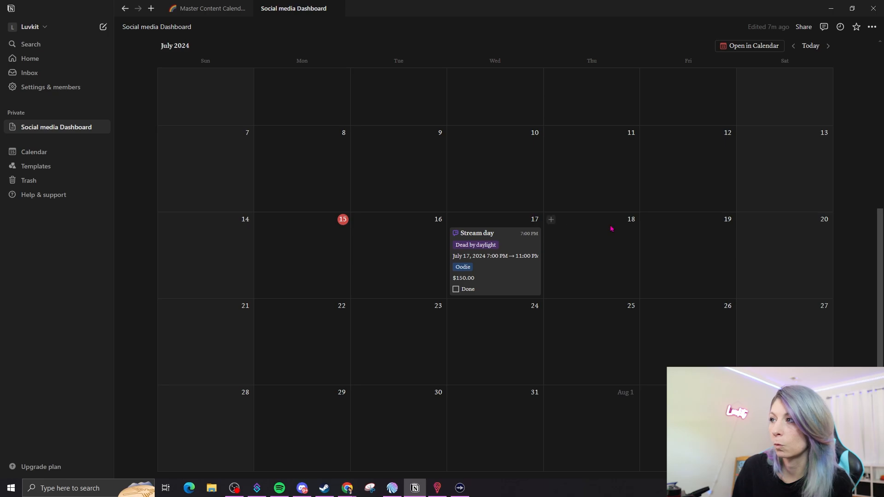
- Change the calendar view's layout to show one week instead of the whole month
scroll(790, 270, up, 5)
click(792, 237)
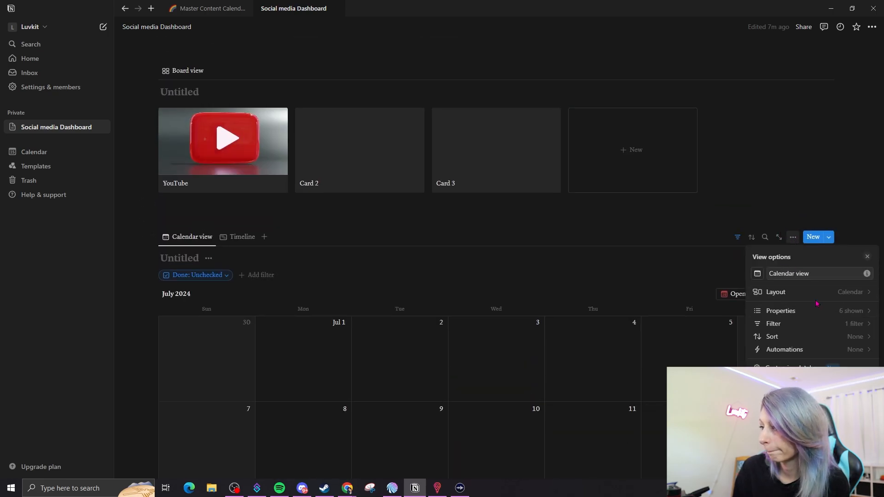
click(843, 293)
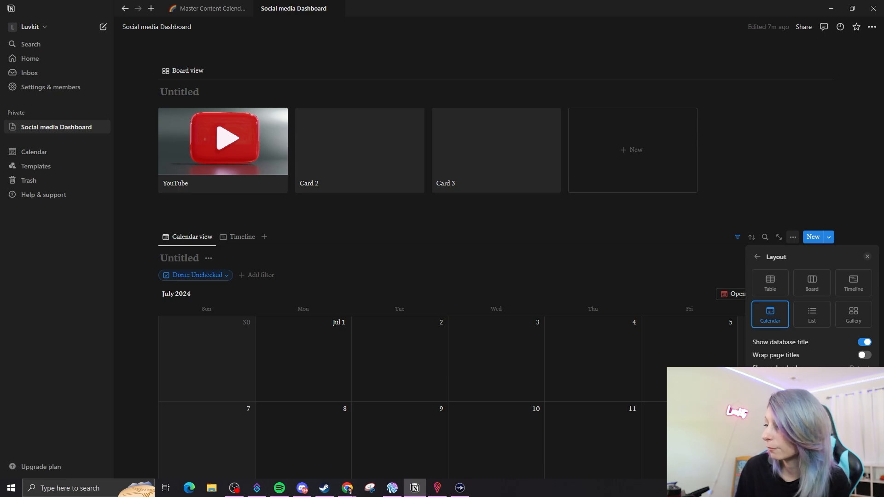
click(834, 404)
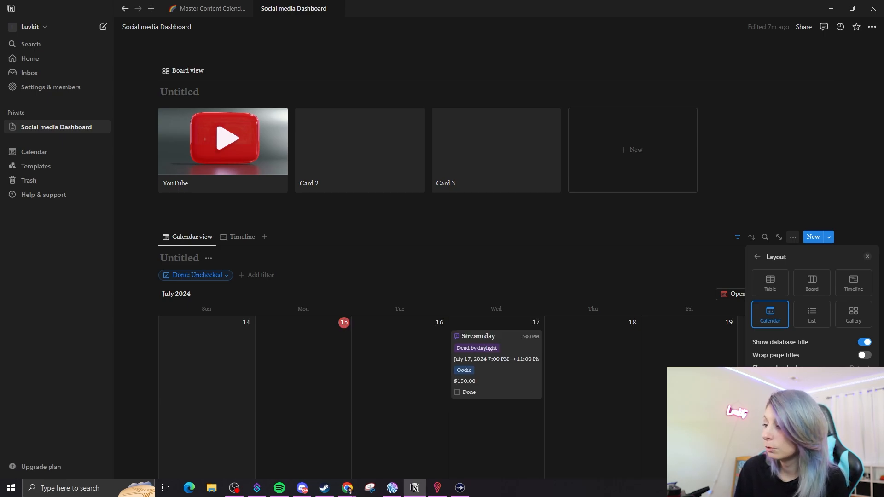
click(531, 234)
- Add a Toggle heading 3 reading "Income 2024" below the calendar
scroll(539, 239, down, 3)
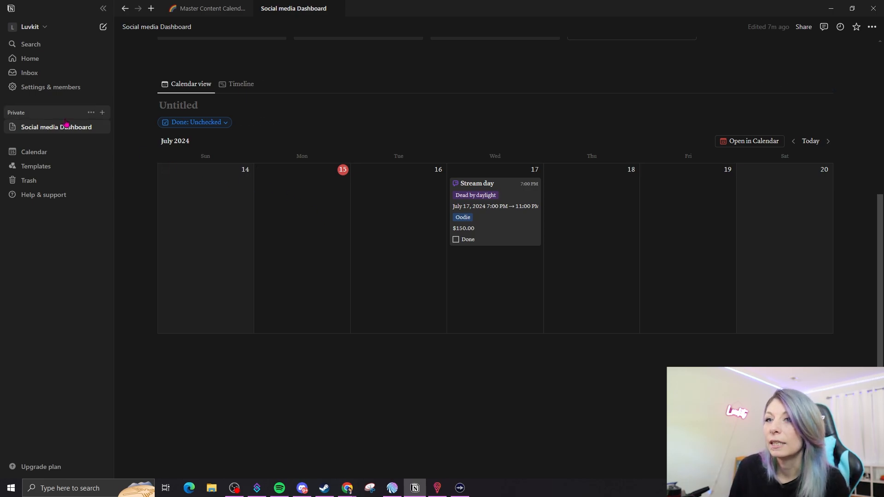
click(97, 130)
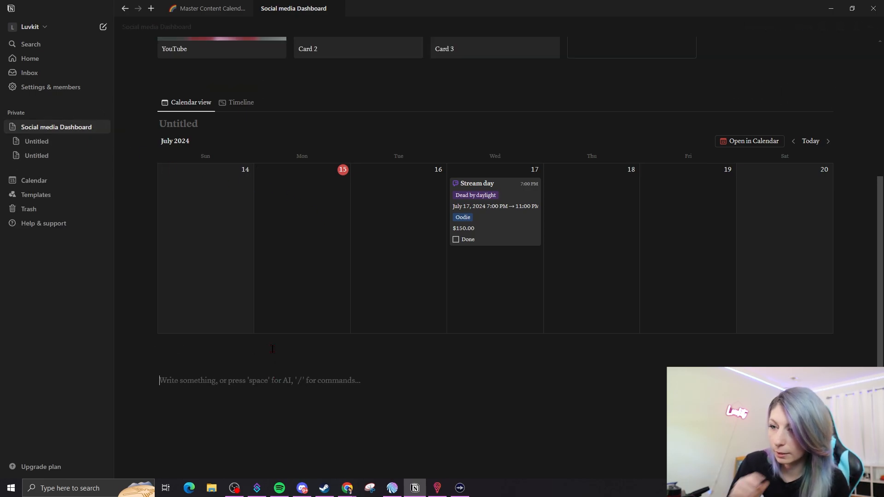
text(/)
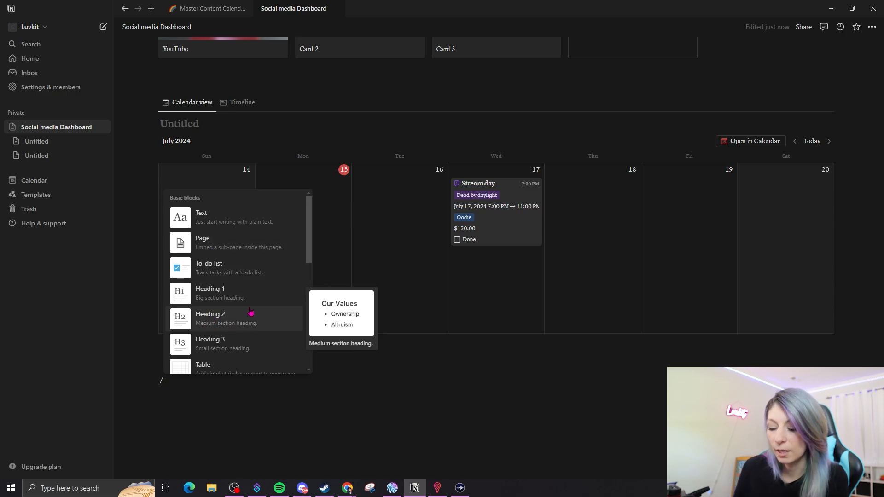
text(toggl)
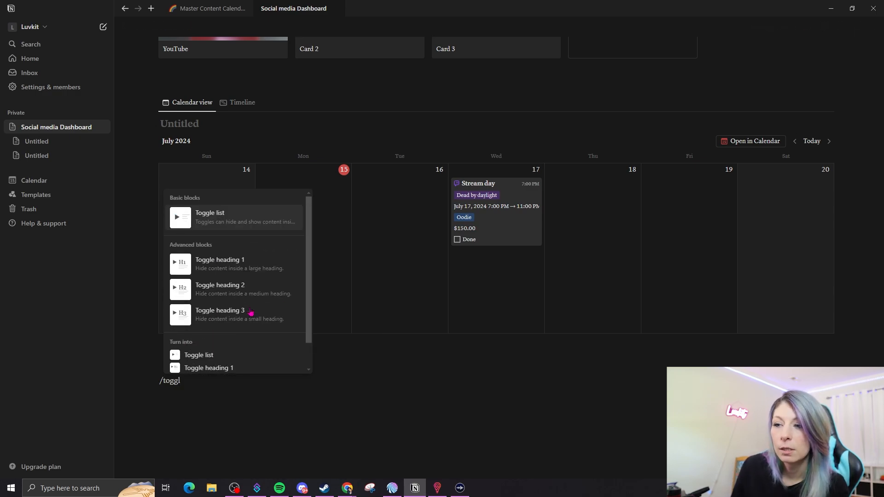
click(250, 313)
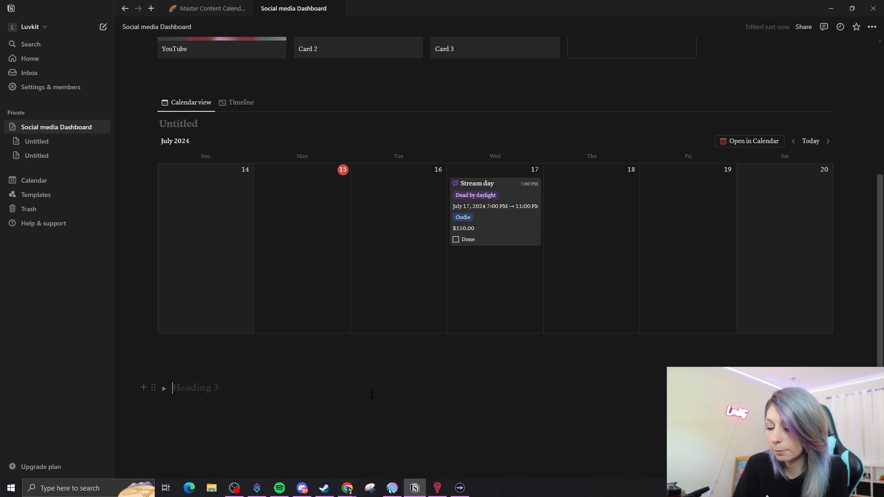
text(Income)
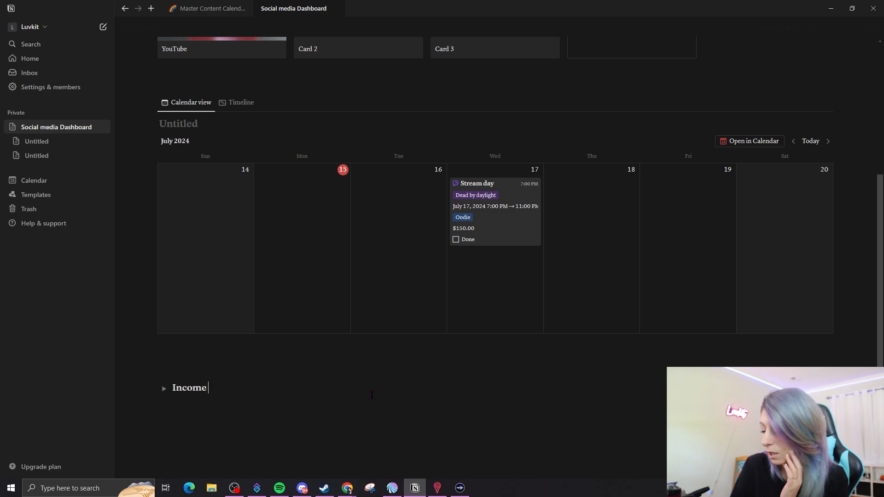
text( 2024)
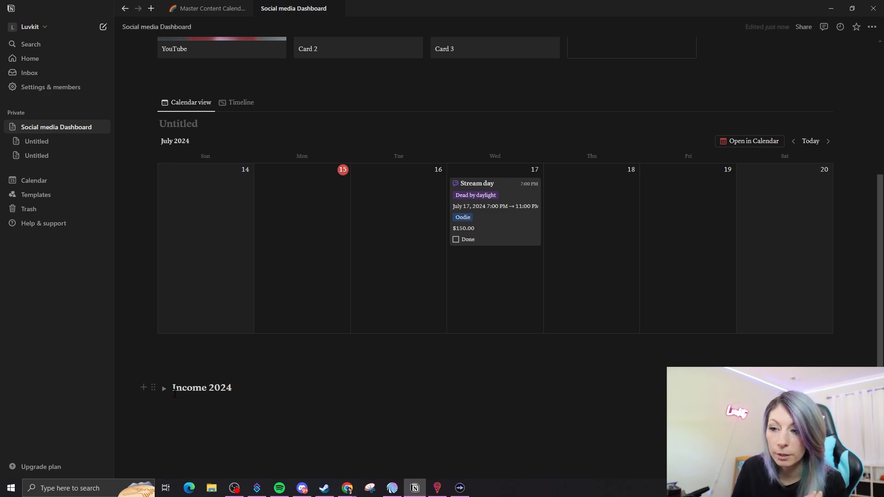
- Expand the Income 2024 toggle, insert an inline database inside it and title the database "Income 2024"
click(164, 388)
scroll(368, 382, down, 2)
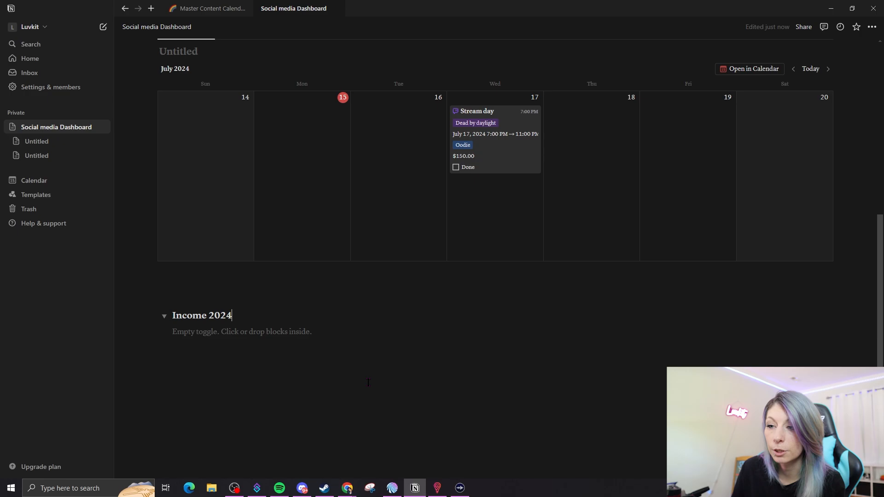
click(236, 332)
text(/dat)
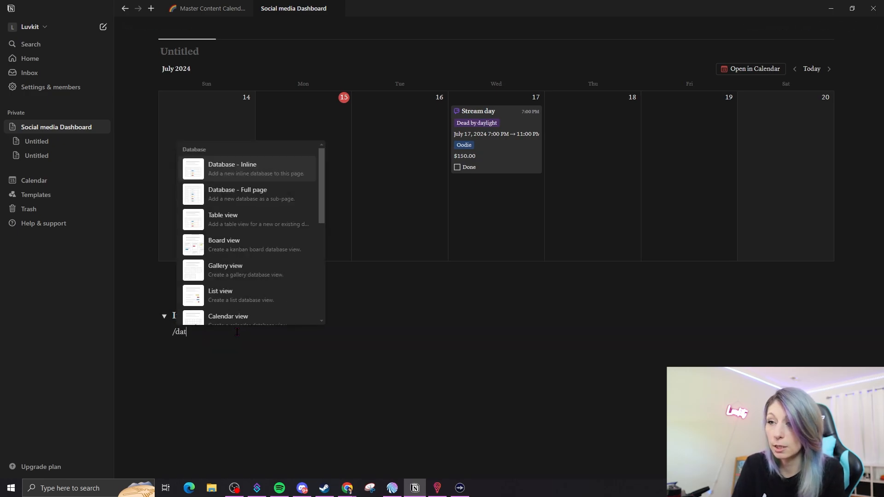
click(233, 176)
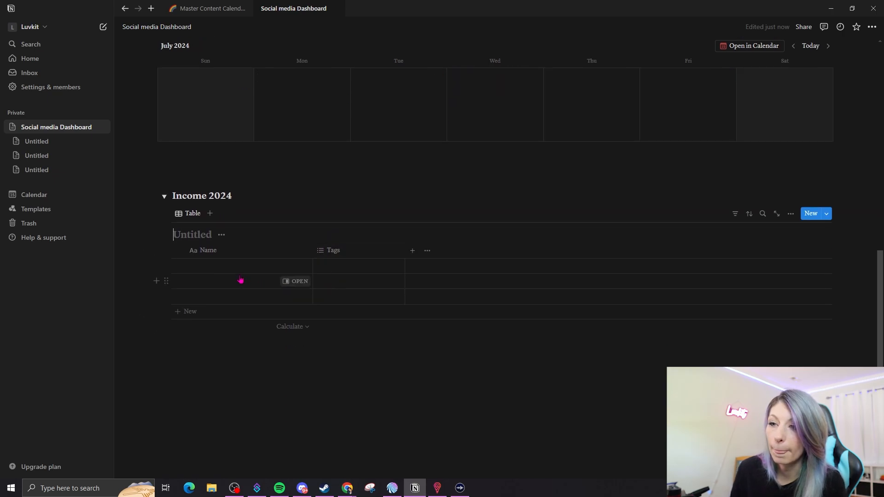
click(217, 235)
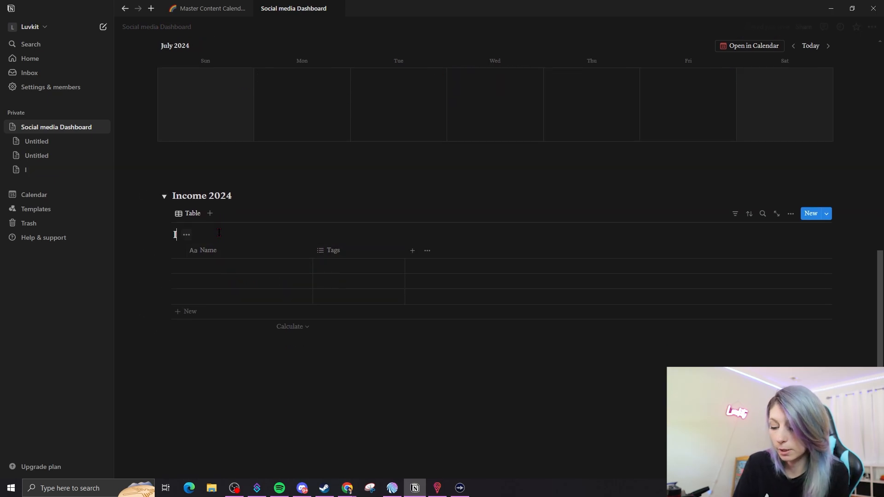
text(Income 2024)
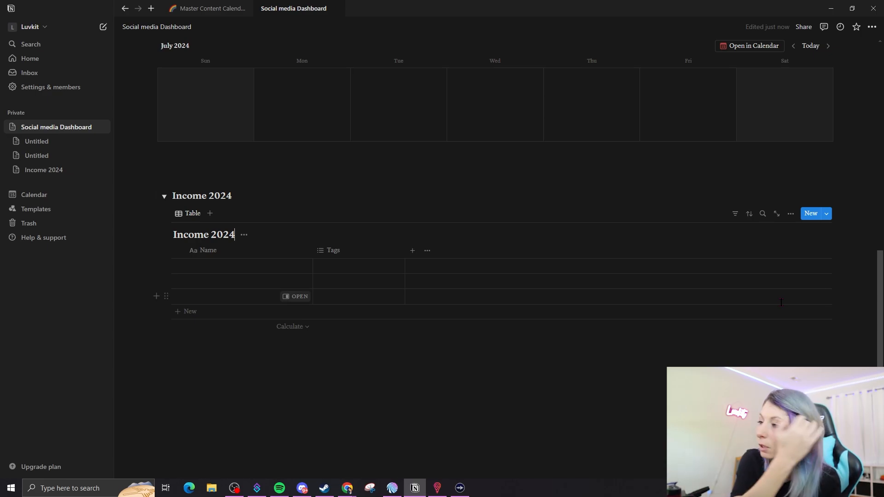
- Rename the Income 2024 table's Name column as "Platform"
click(213, 250)
key(BackSpace)
key(BackSpace)
key(BackSpace)
key(BackSpace)
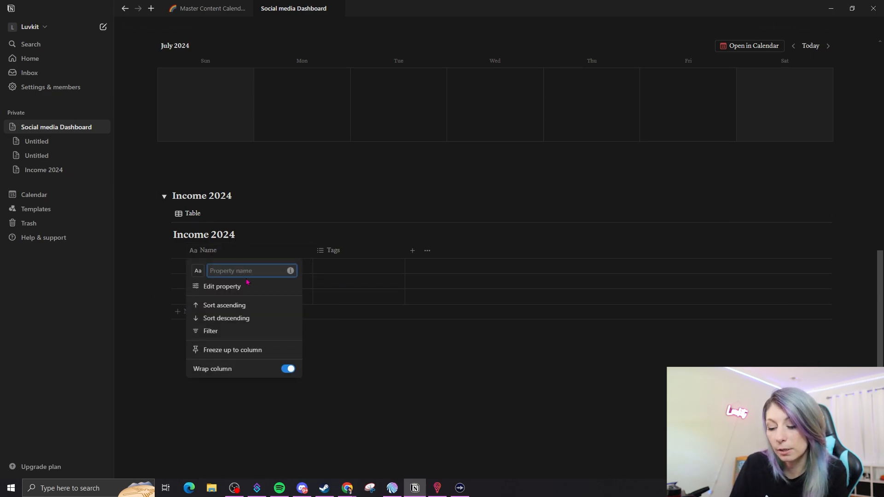
text(Platform)
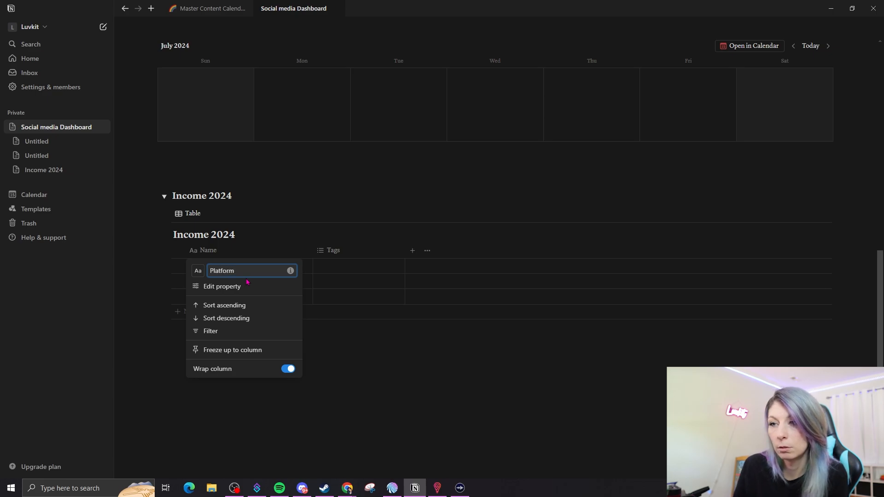
- Give the Platform column a person-with-checkmark icon, found by filtering the icons for "social"
click(198, 270)
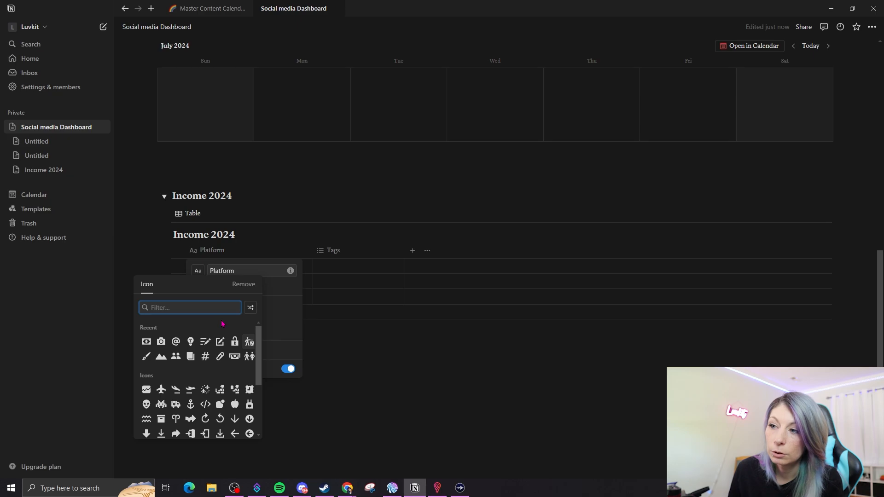
text(social)
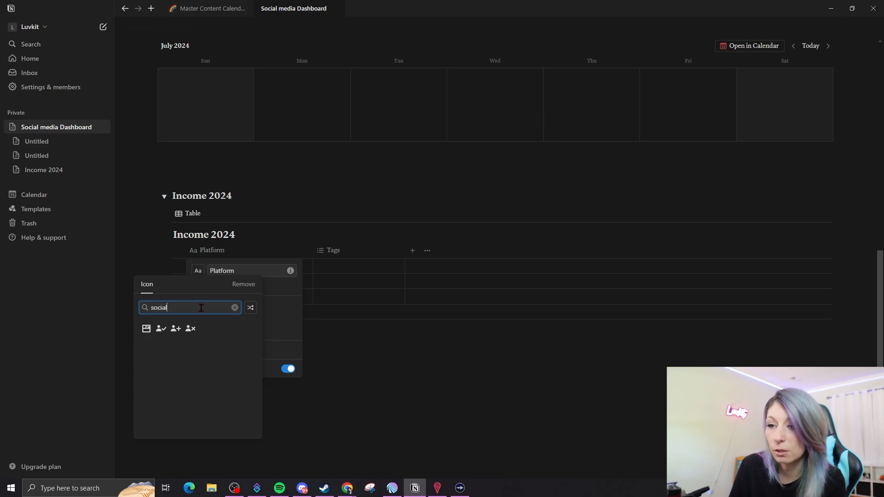
click(161, 328)
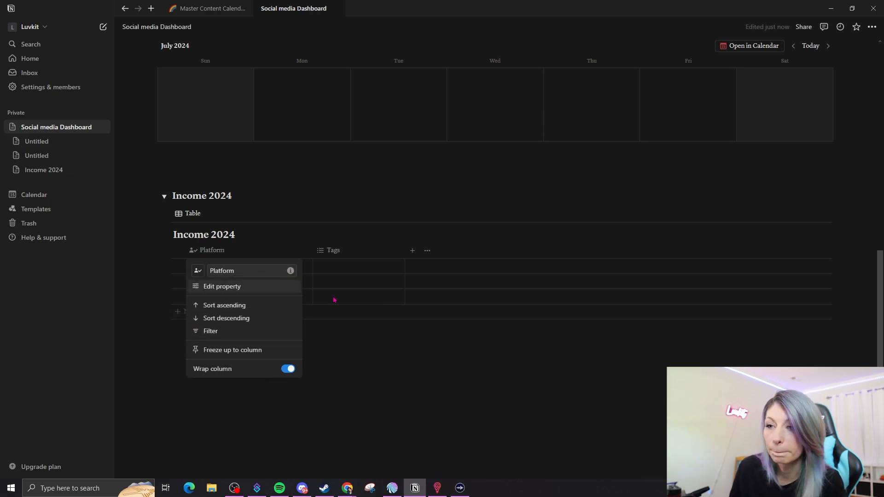
click(354, 373)
- Fill the three Platform rows of the Income 2024 table with Twitch, Kick and Youtube
click(216, 266)
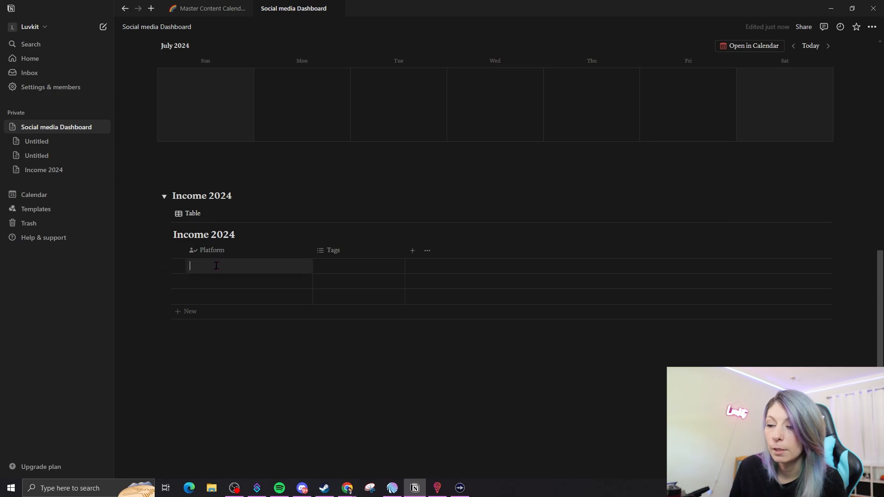
text(Twitch)
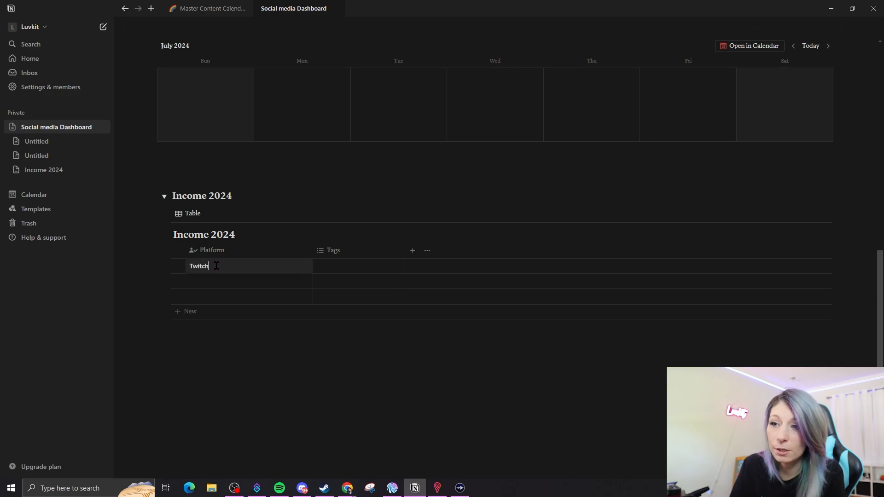
key(Return)
text(Kick)
key(Return)
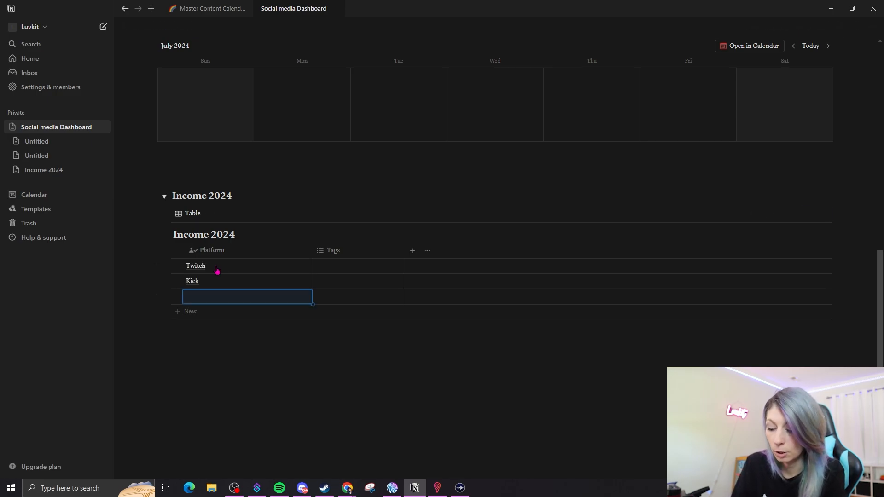
text(Youtube)
key(Return)
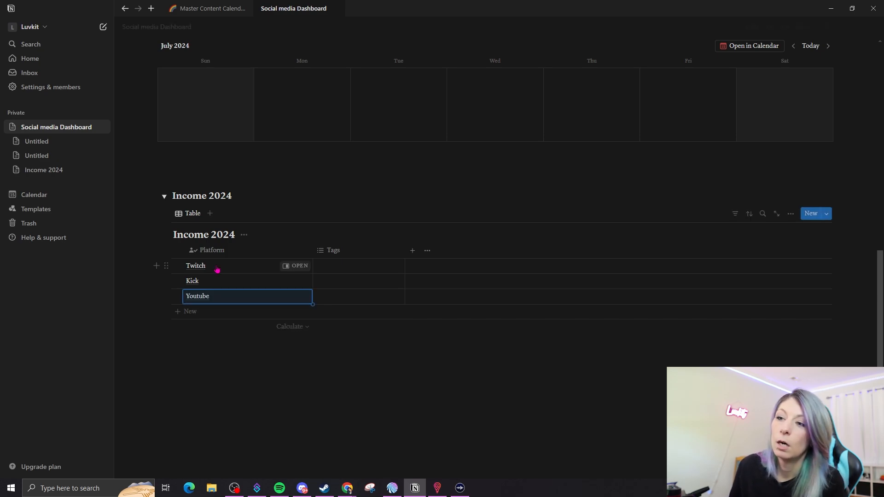
- Change the Tags property of the Income 2024 table from multi-select to the Select type
click(332, 251)
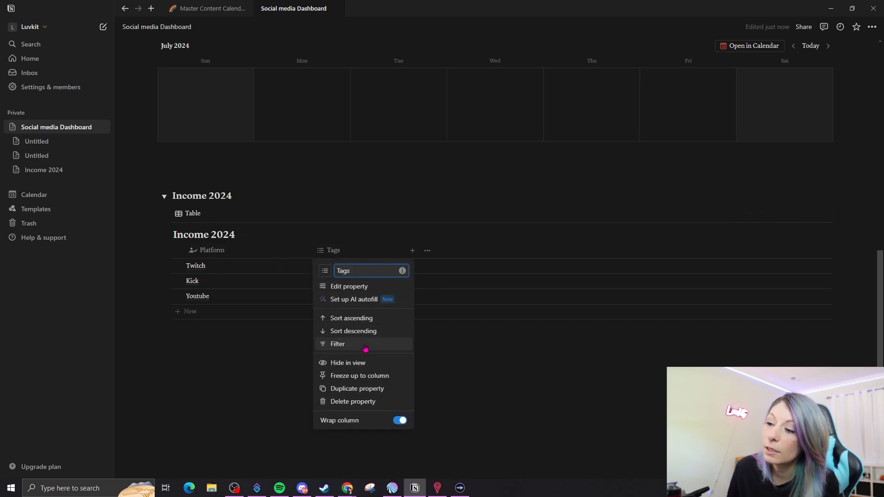
click(341, 286)
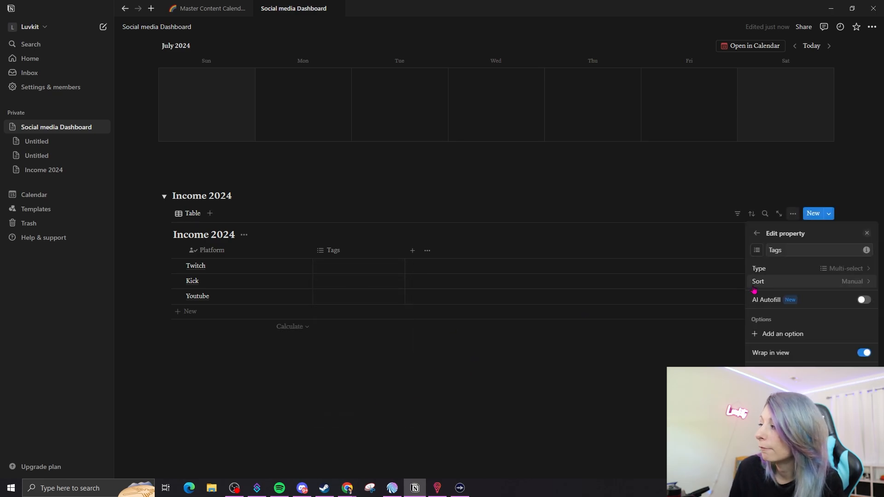
click(841, 271)
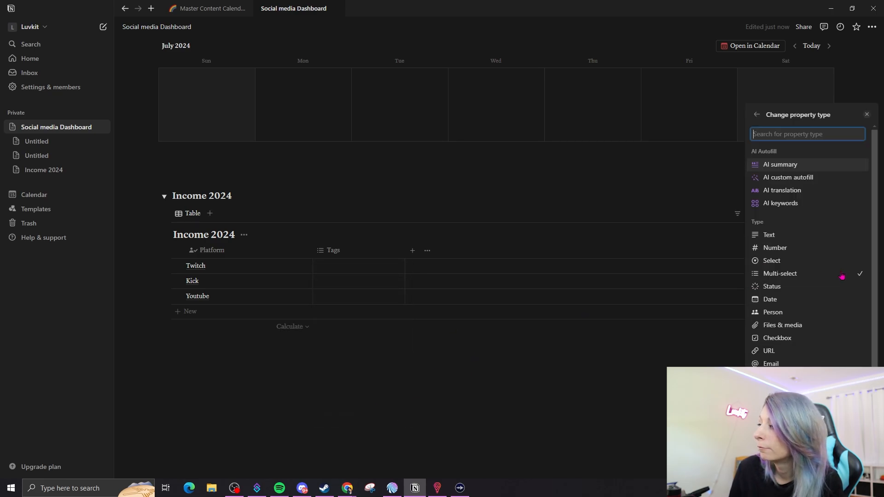
click(772, 261)
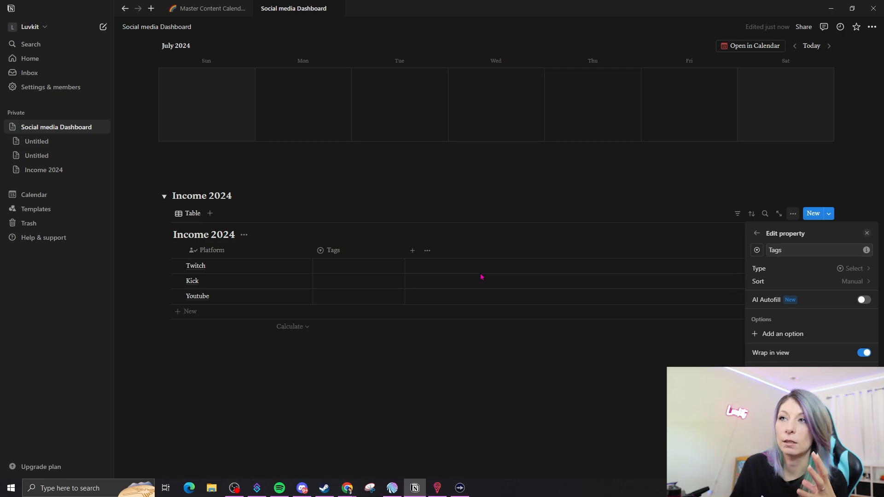
- Examine the Master Content Calendar's scheduled posts and the properties of its "Start working on next months Posting schedule" entry, and return to the Social media Dashboard
click(181, 6)
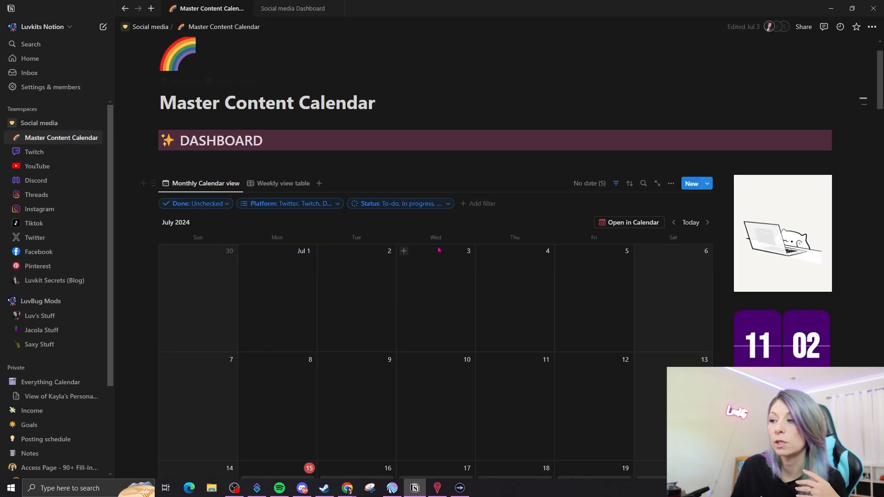
scroll(471, 257, down, 4)
scroll(470, 257, up, 5)
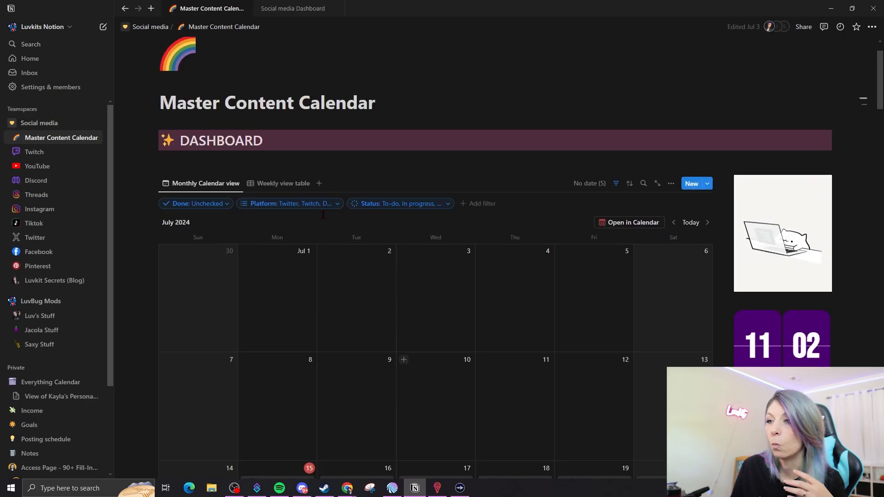
scroll(526, 225, down, 6)
scroll(526, 225, down, 5)
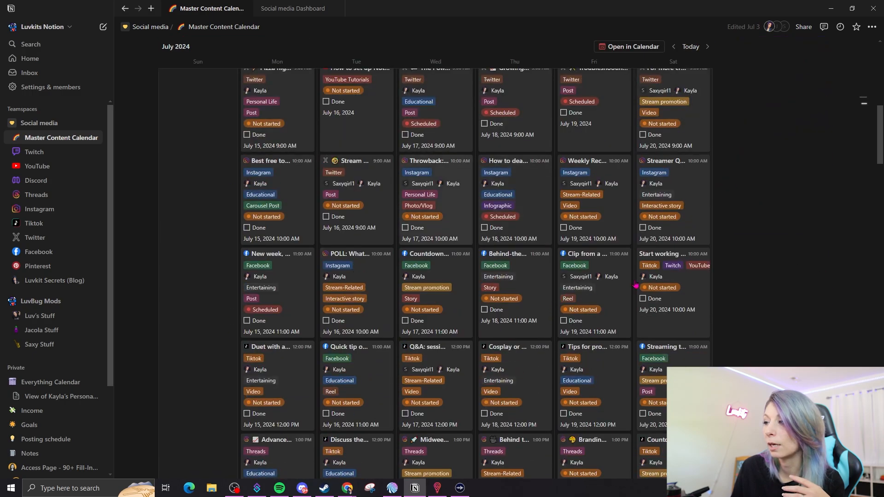
click(685, 280)
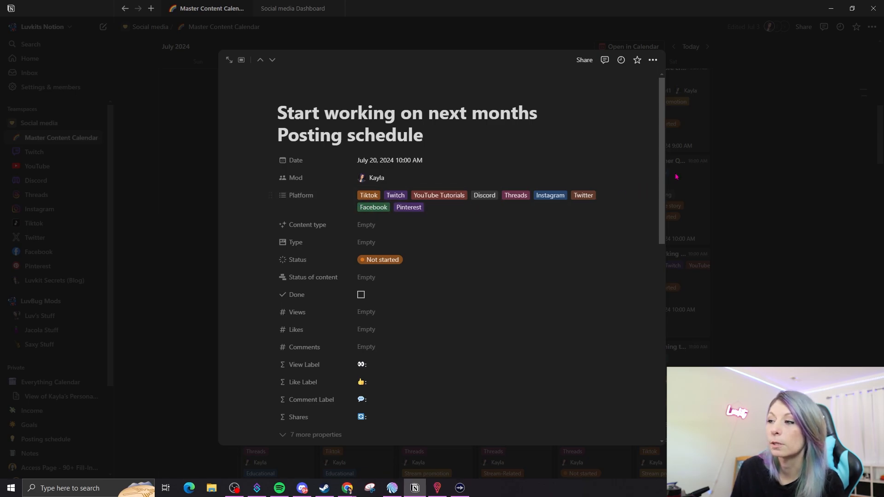
click(743, 123)
scroll(744, 123, up, 8)
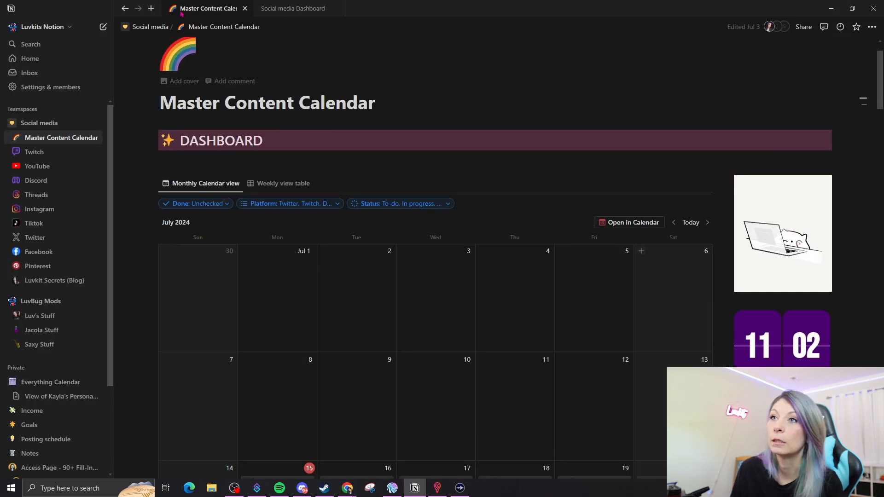
click(321, 9)
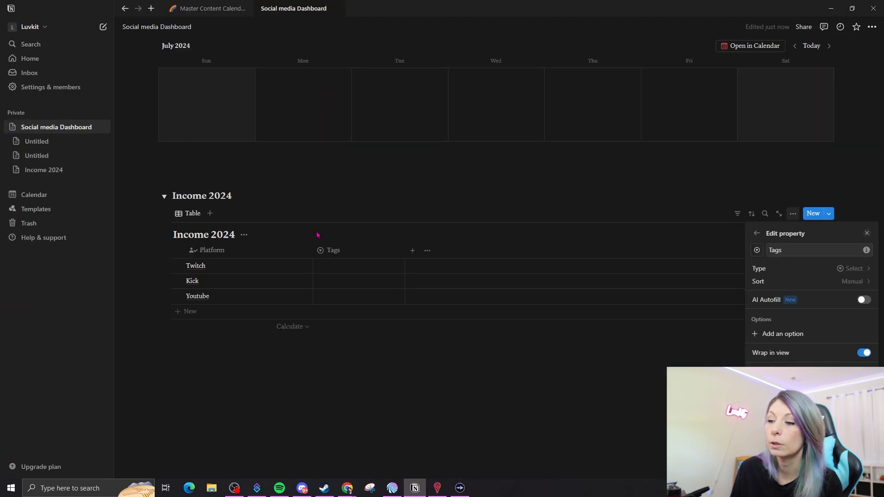
- Clear the Tags property's name and add the select options Subs, Donations and Sponsorships to it
click(355, 255)
click(363, 253)
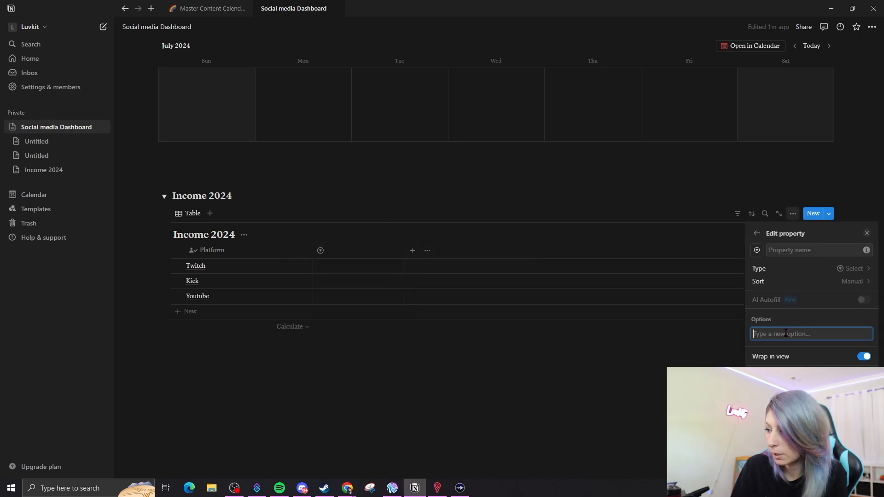
text(Subs)
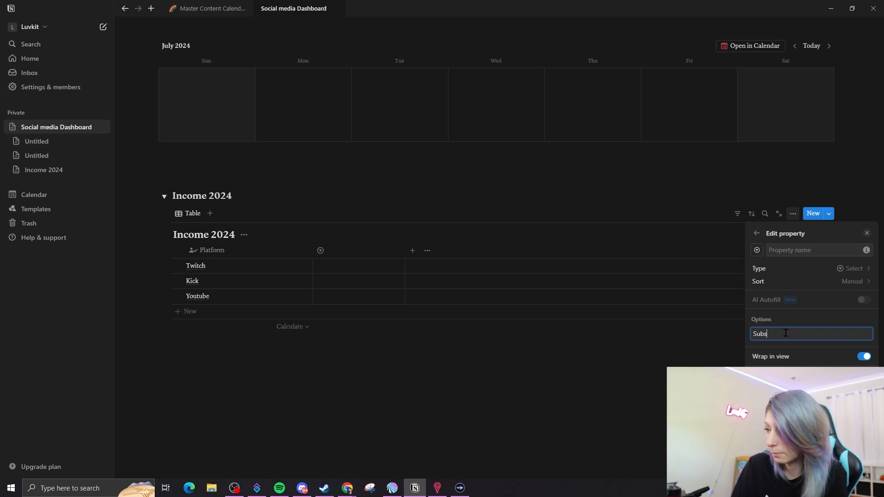
key(Return)
text(Donations)
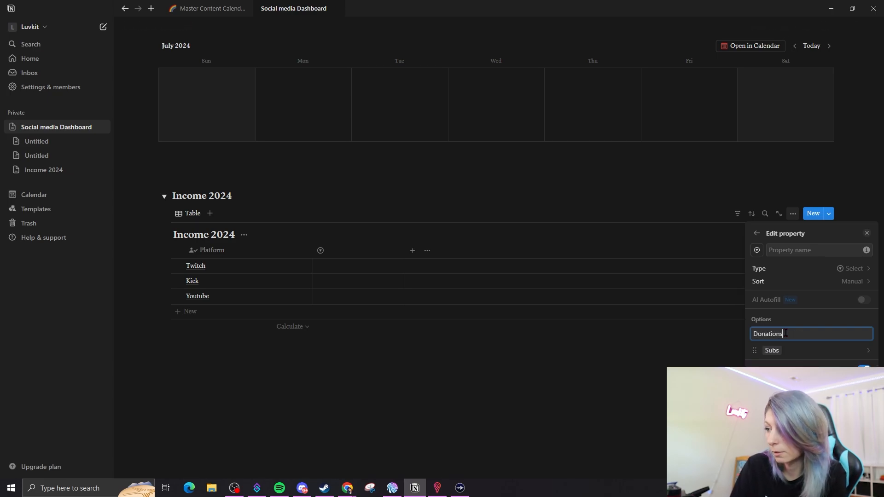
key(Return)
text(Sp)
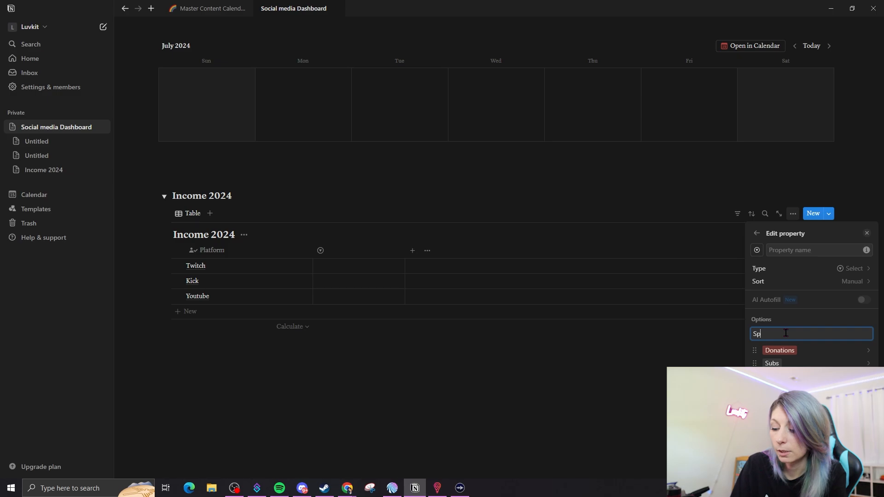
text(onsorships)
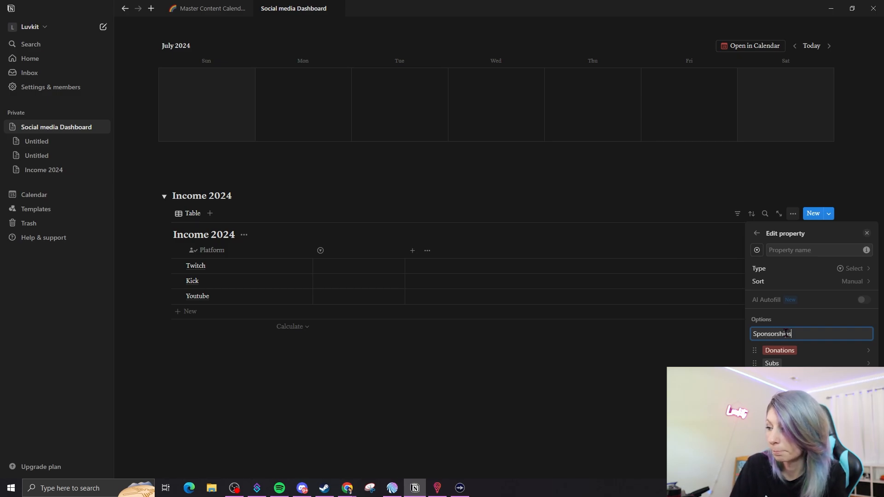
key(Return)
click(431, 387)
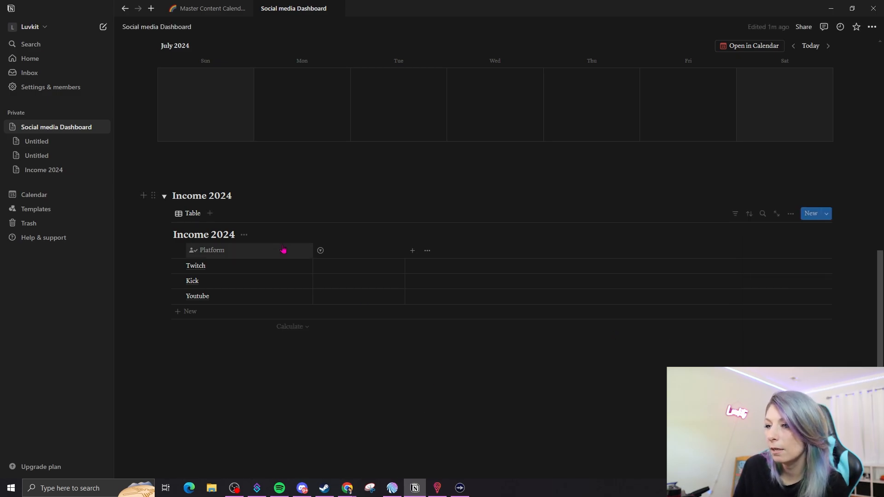
- Name the unnamed select column "where?" and give it the pencil-in-square icon
click(322, 251)
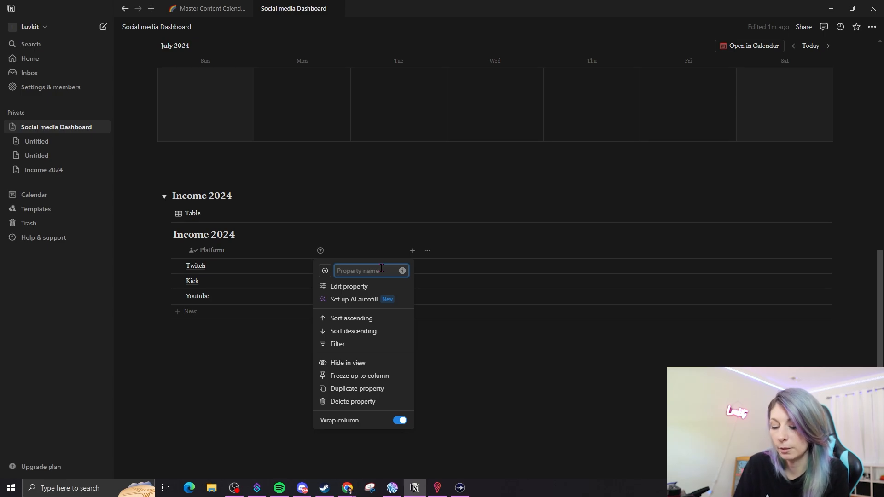
text(where?)
click(325, 271)
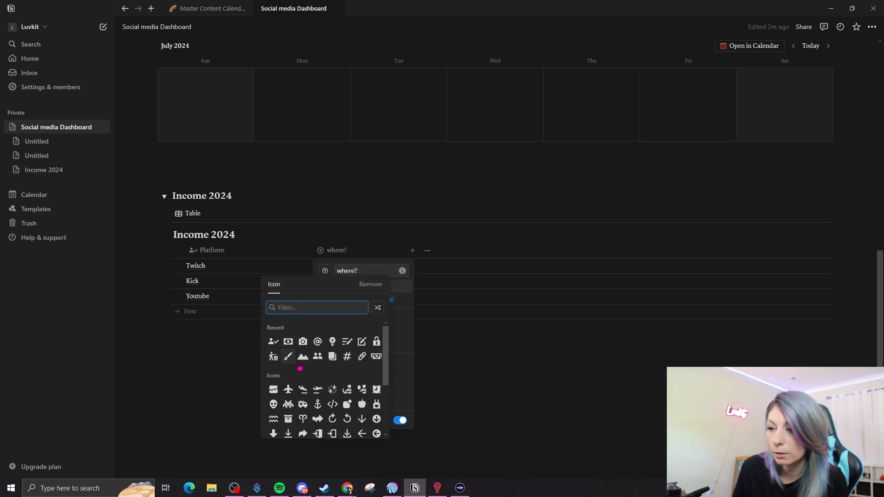
click(362, 341)
- Set the Twitch row's "where?" value to Sponsorships
click(348, 266)
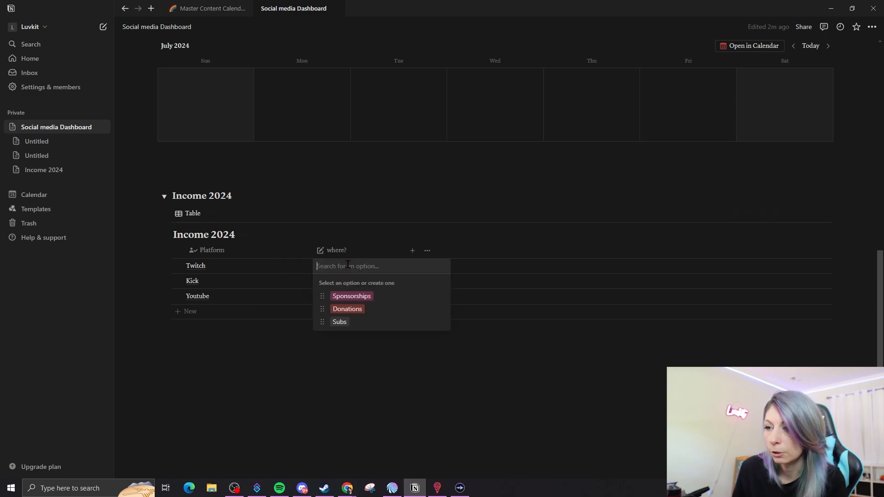
click(352, 296)
click(434, 356)
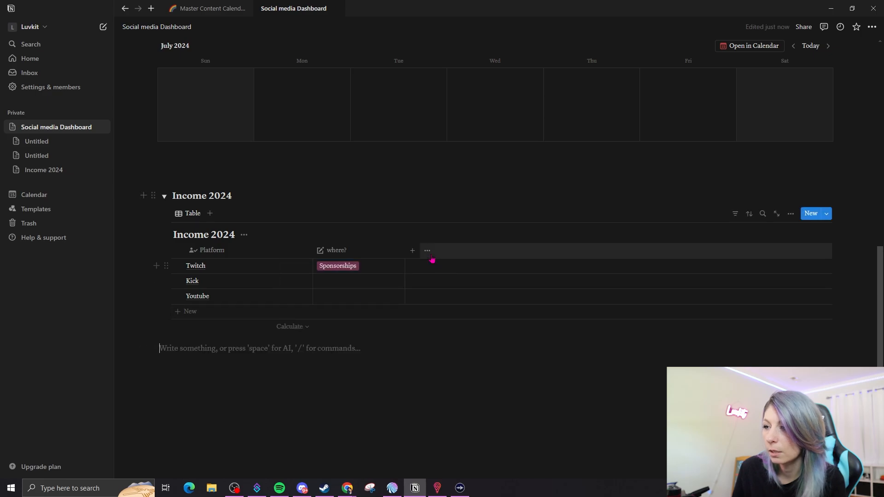
- Add a Date property to the Income 2024 table and check its date picker in the Twitch row without choosing a date
click(412, 251)
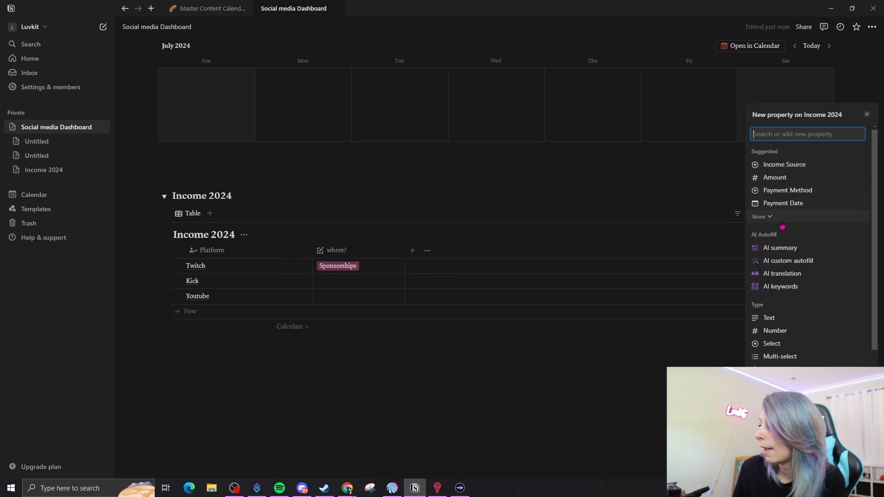
click(776, 383)
click(418, 274)
click(445, 271)
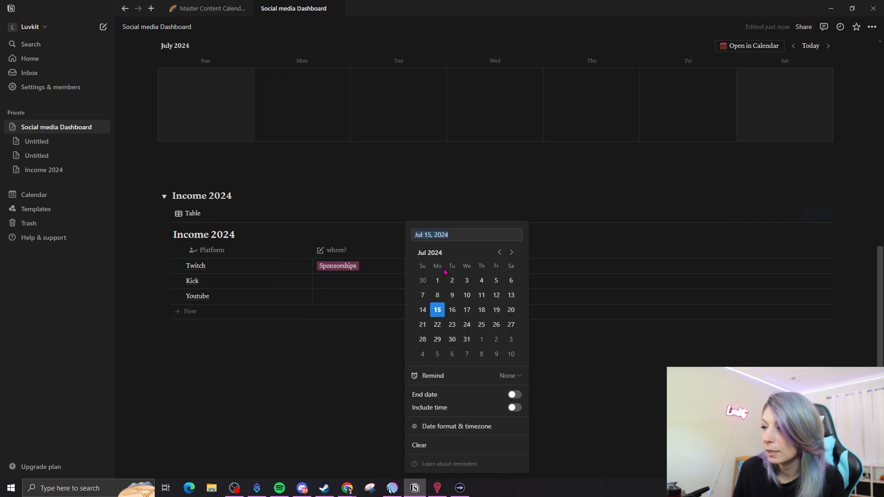
key(Escape)
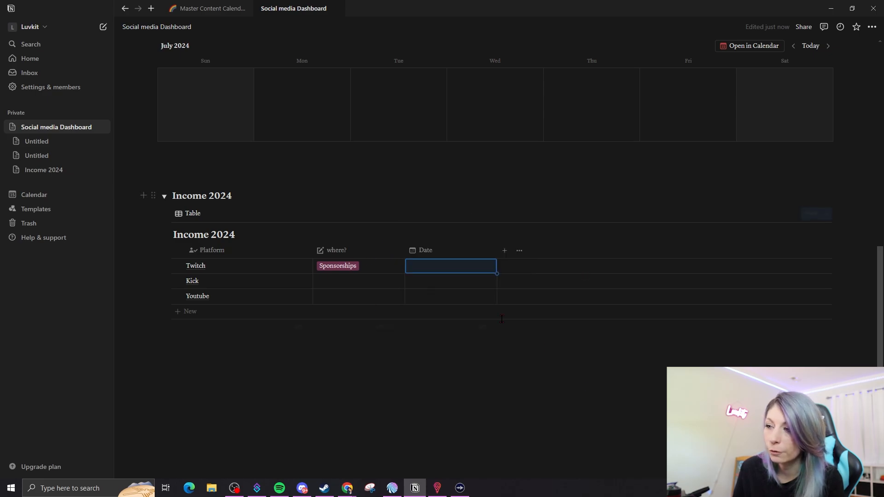
- Change the Date column's type to Text and enter "July" in the Twitch row
click(442, 251)
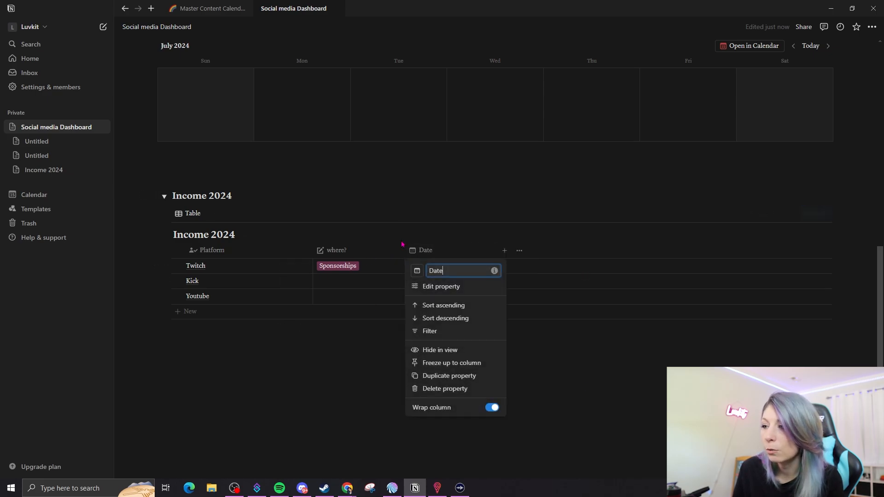
click(438, 286)
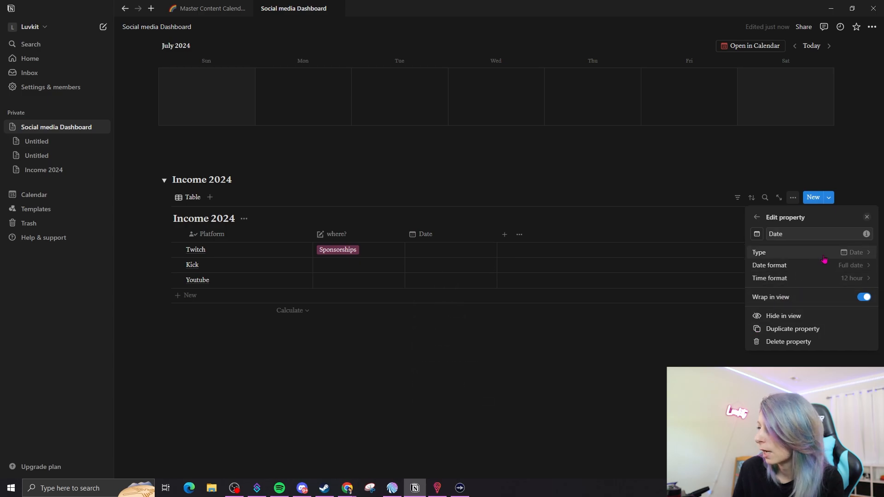
click(848, 253)
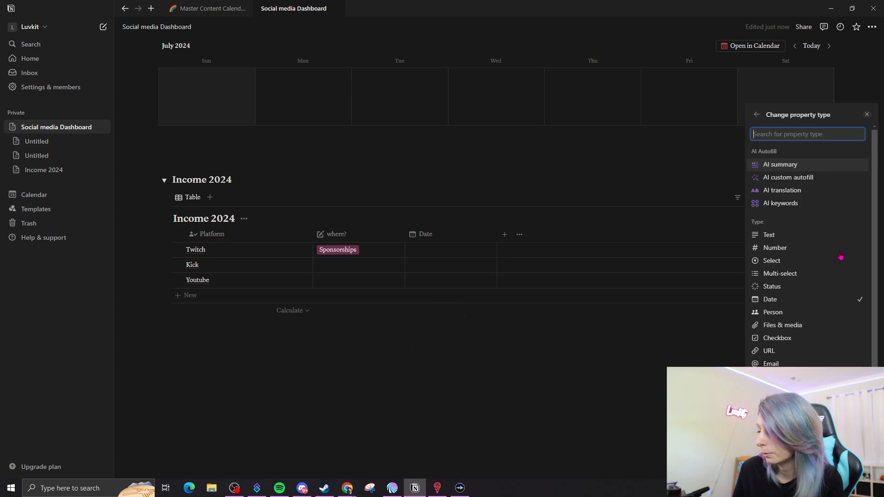
click(838, 236)
click(581, 351)
click(433, 247)
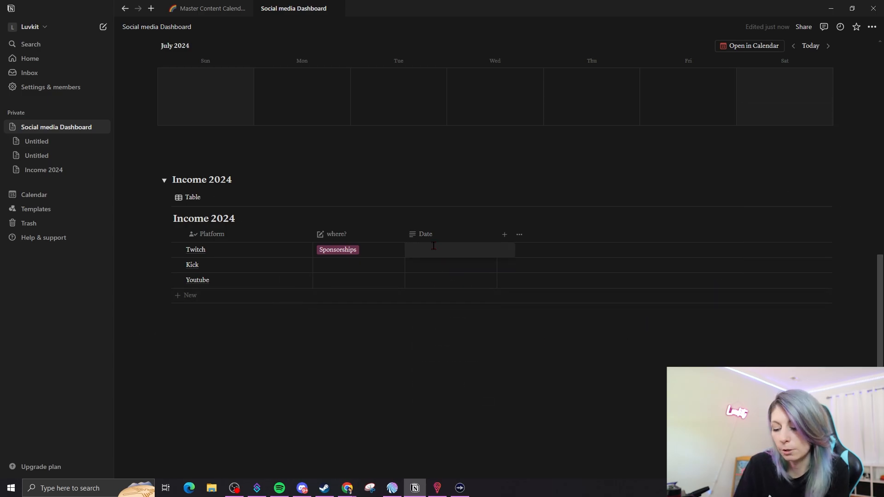
text(July)
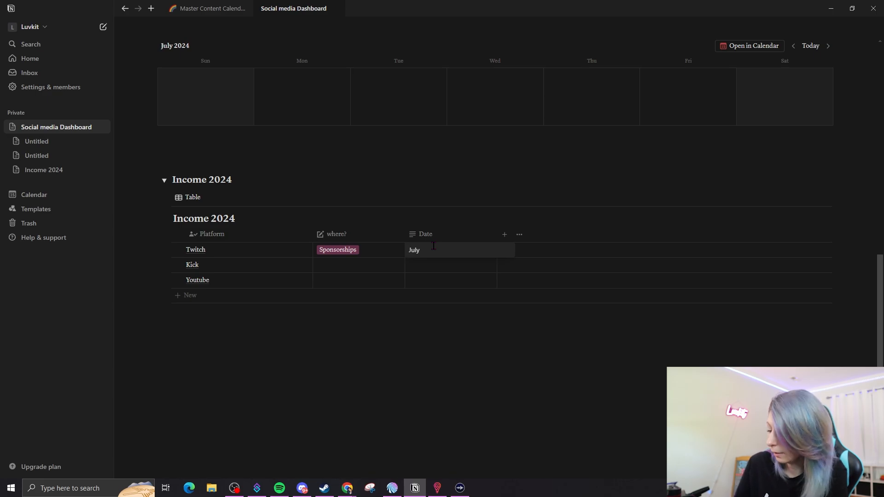
- Complete the Twitch row's date as "July 15, 2024" and add a select property named "Which Month" to the Income 2024 table
text(15, 2024)
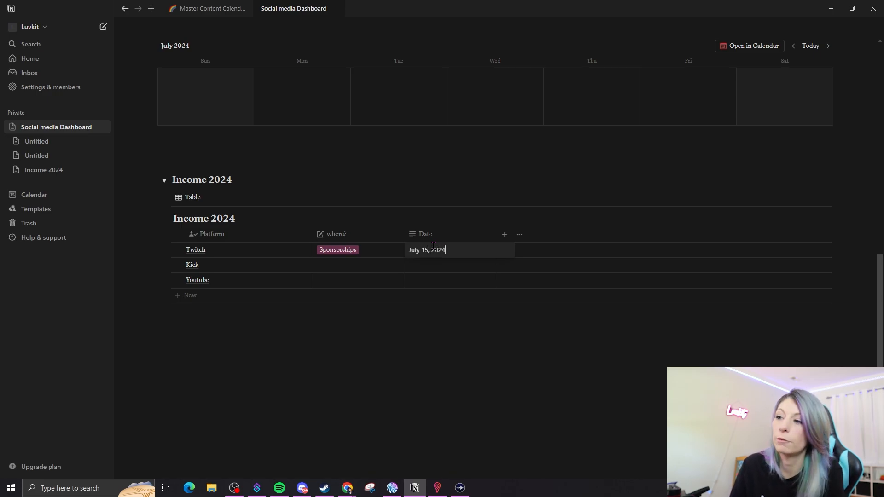
click(505, 234)
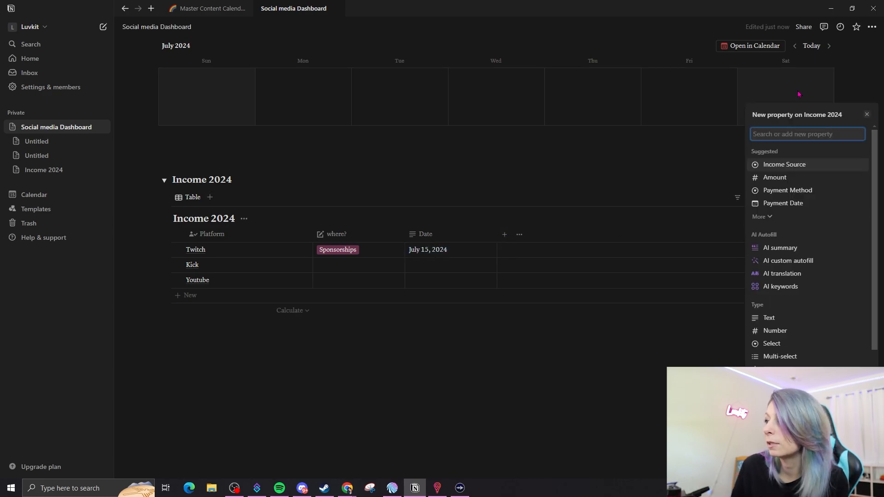
click(771, 344)
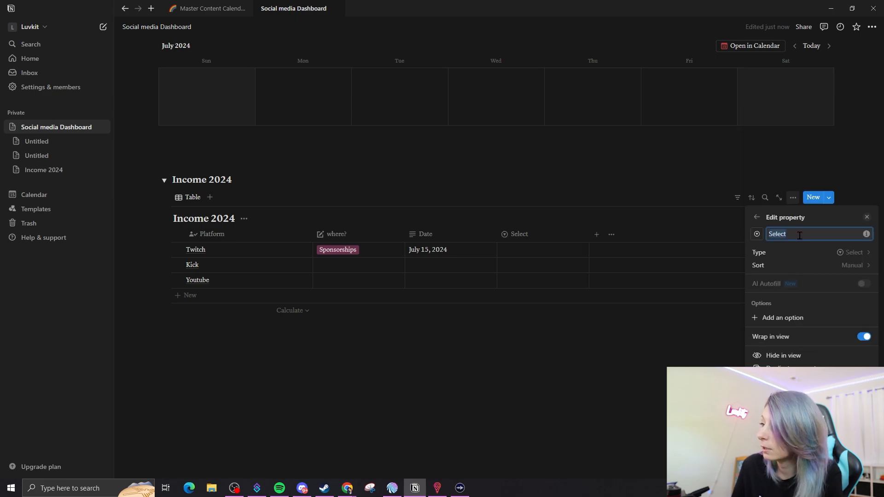
text(Month)
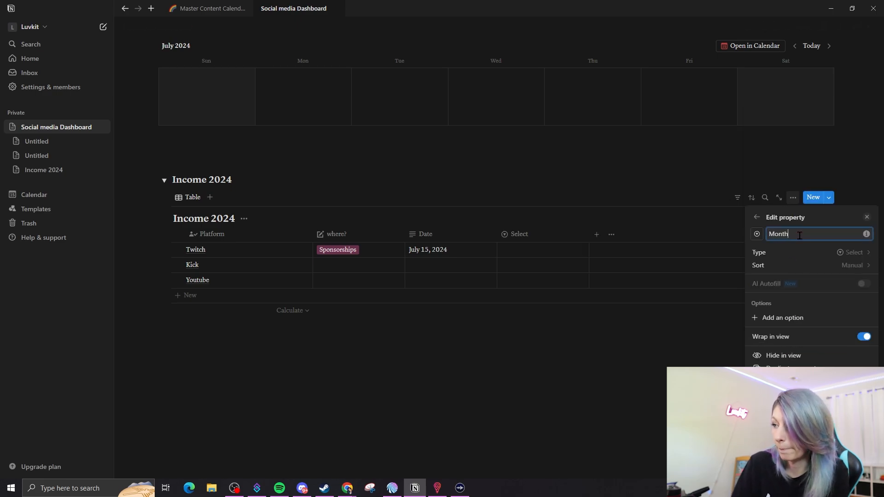
key(BackSpace)
text(wj)
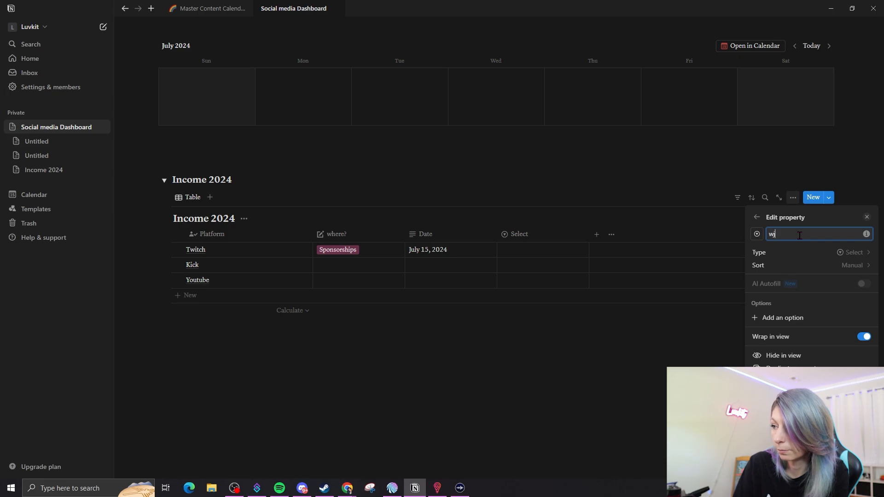
key(BackSpace)
text(Whi)
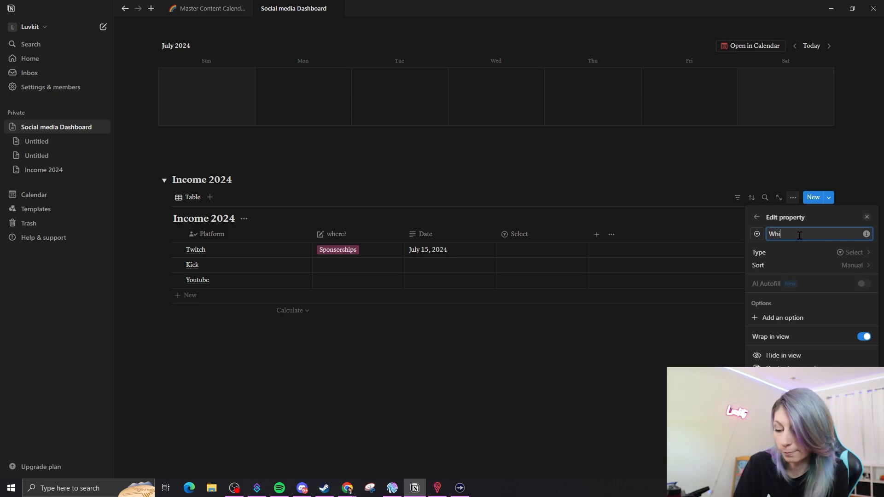
text(ch Month)
- Add the options Jan, Feb, Mar, Apr, May, Jun, July, Aug, Sept, Oct, Nov and Dec to Which Month and place the column before Date
click(788, 317)
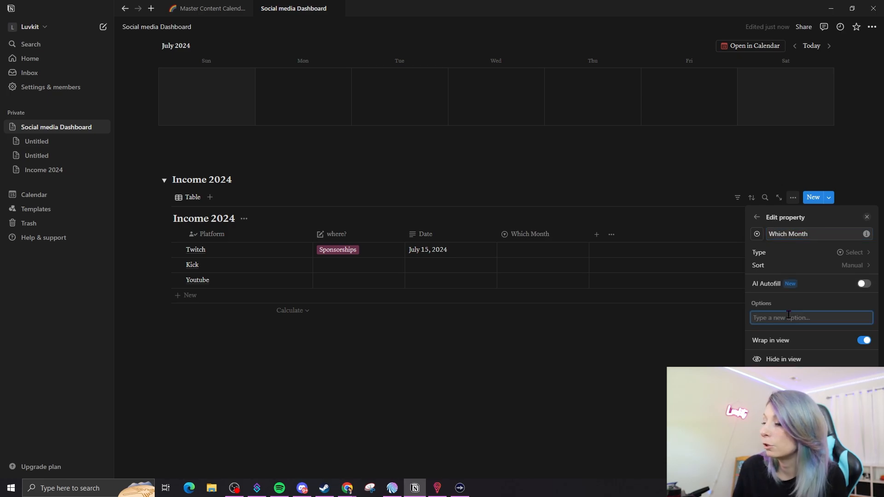
text(Jan)
key(Return)
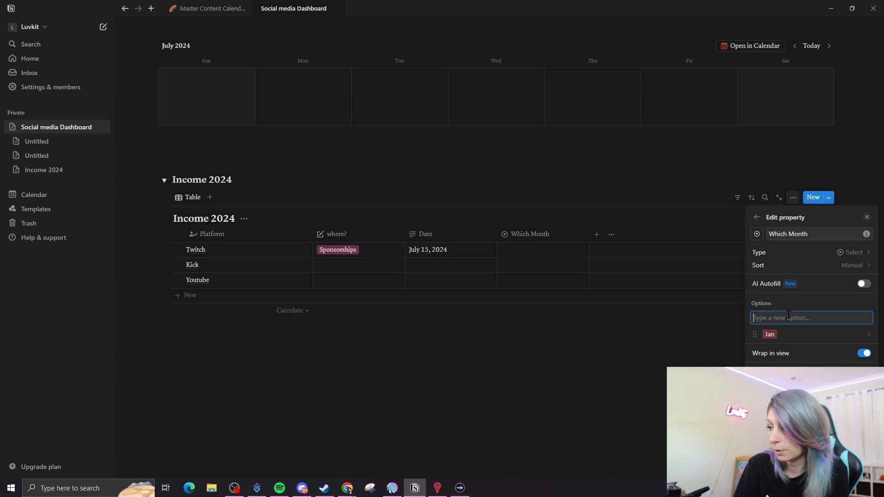
text(Feb)
key(Return)
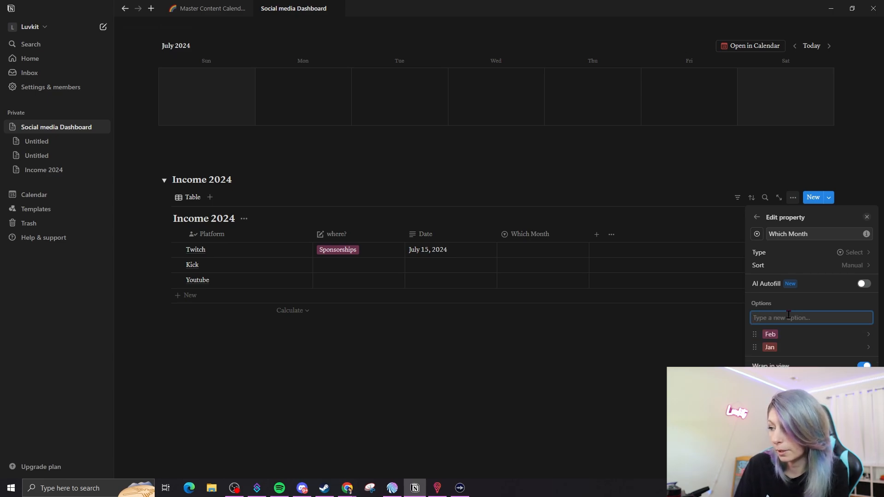
text(Mar)
key(Return)
text(A)
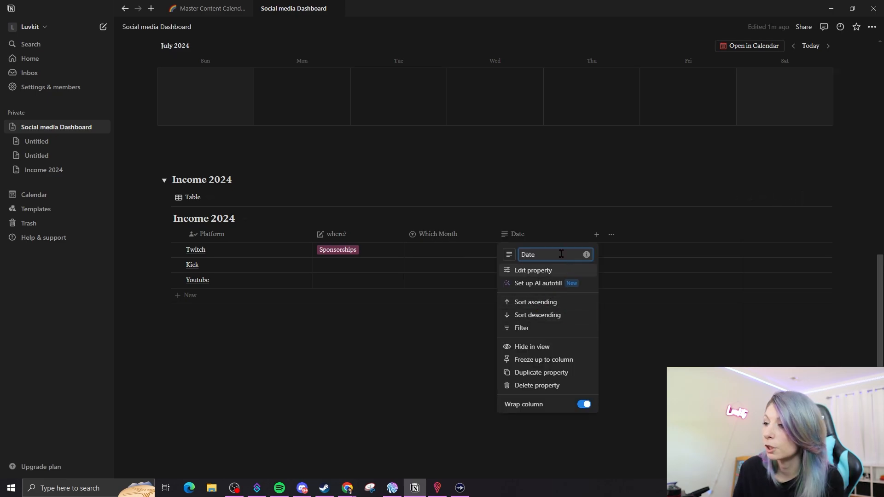
- Rename the Date column "Date paid" and set the Twitch row's Which Month value to Jun
click(560, 256)
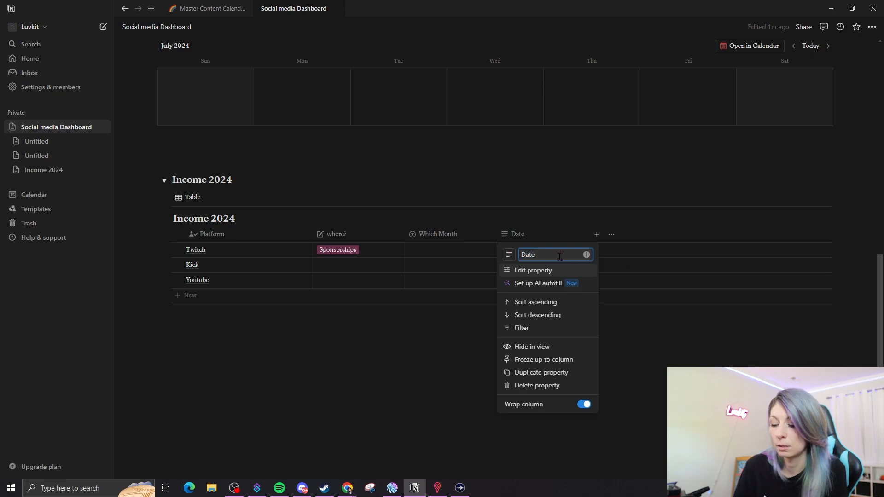
text(paid)
click(456, 260)
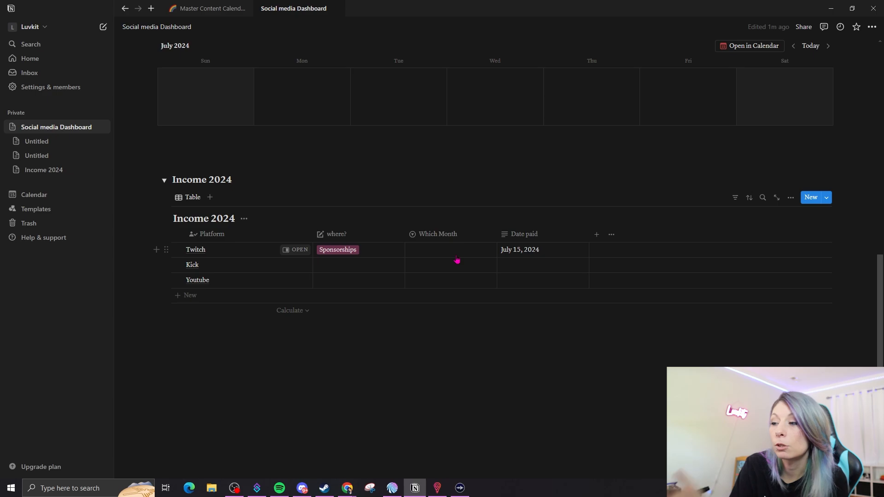
click(456, 254)
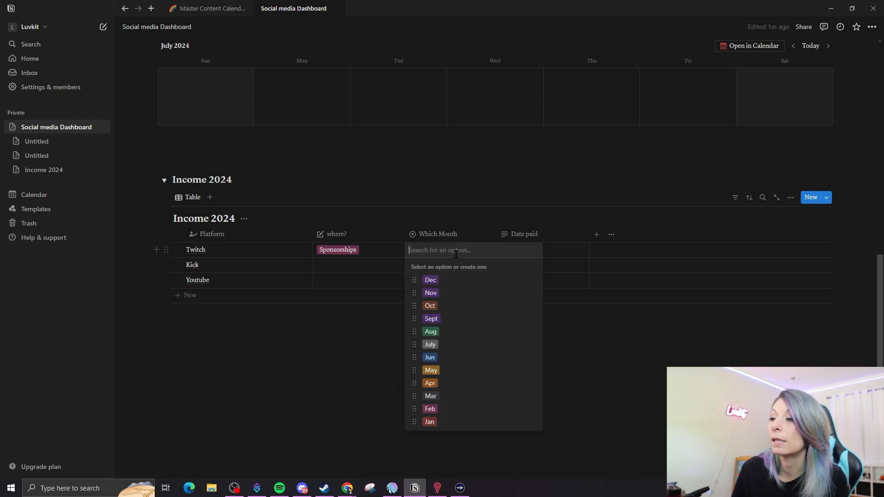
click(437, 358)
- Add a number property named "income" to the Income 2024 table with the US Dollar format
click(597, 236)
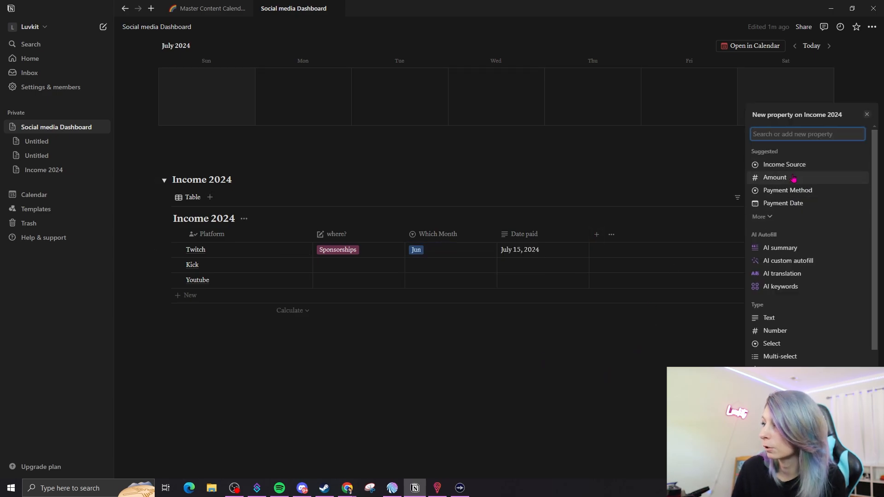
scroll(775, 243, down, 2)
click(775, 239)
click(838, 265)
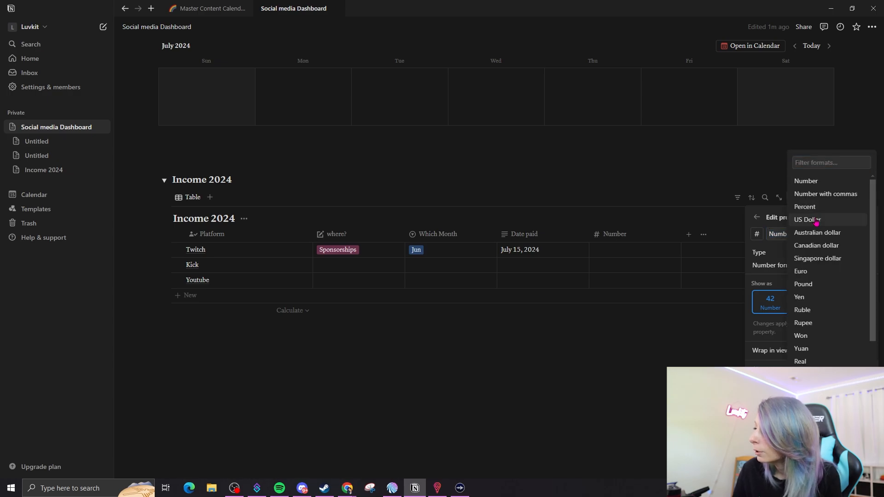
click(809, 219)
click(539, 259)
- Enter 216.73 as the Twitch row's income
click(617, 249)
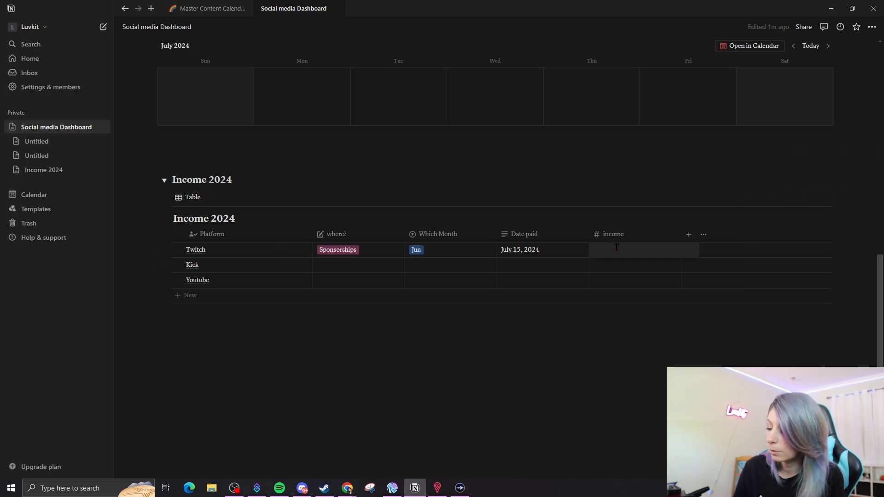
text(21)
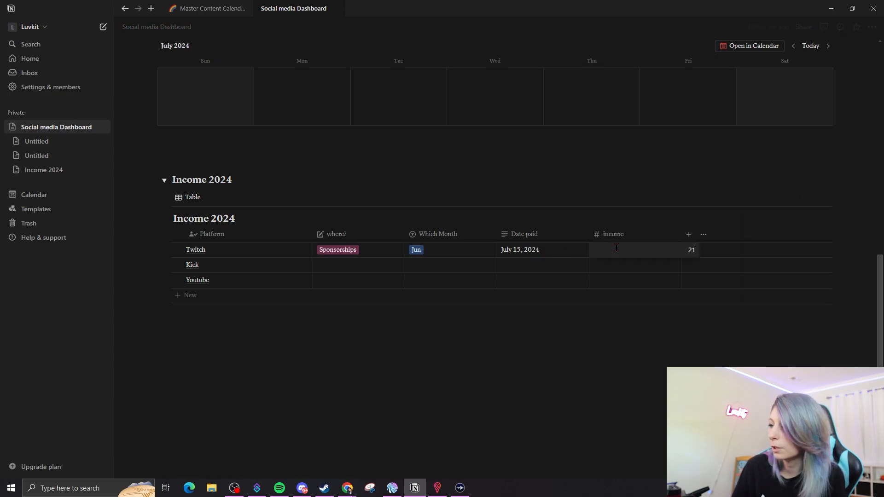
text(6)
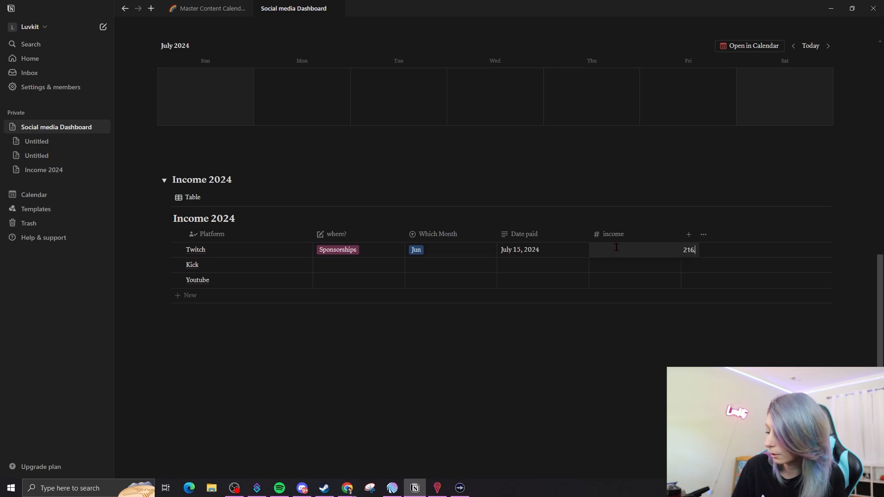
text(.73)
key(Return)
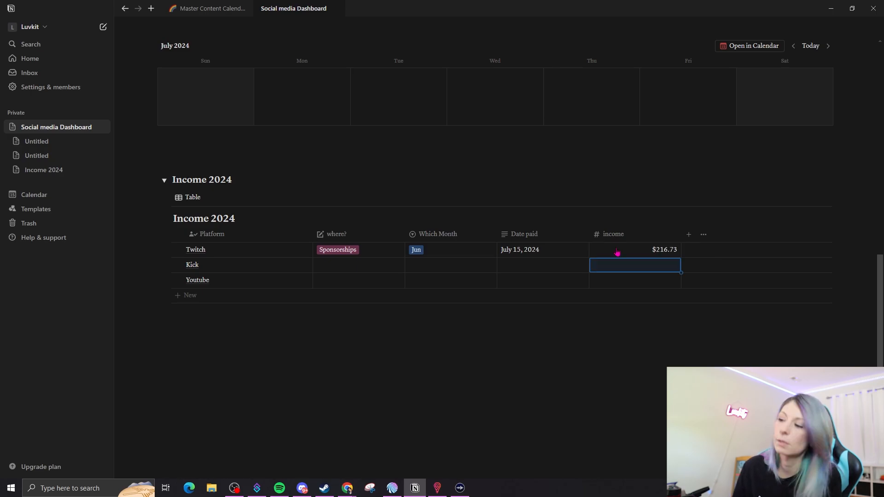
- Add a select property named "Paid?" to the Income 2024 table with the options Paid and Not Paid
click(687, 235)
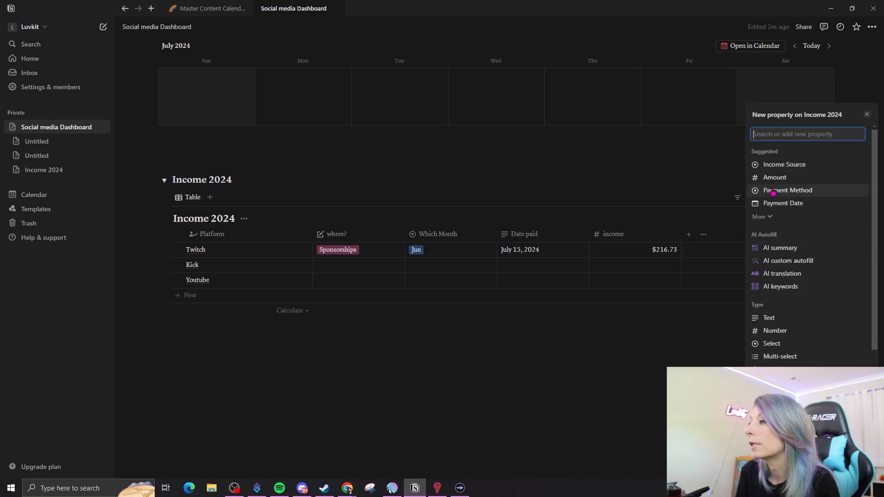
click(773, 344)
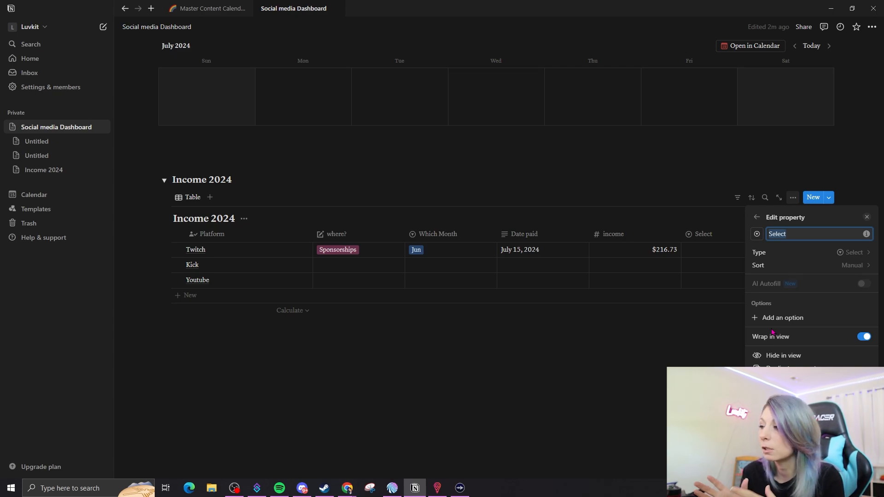
text(Paid?)
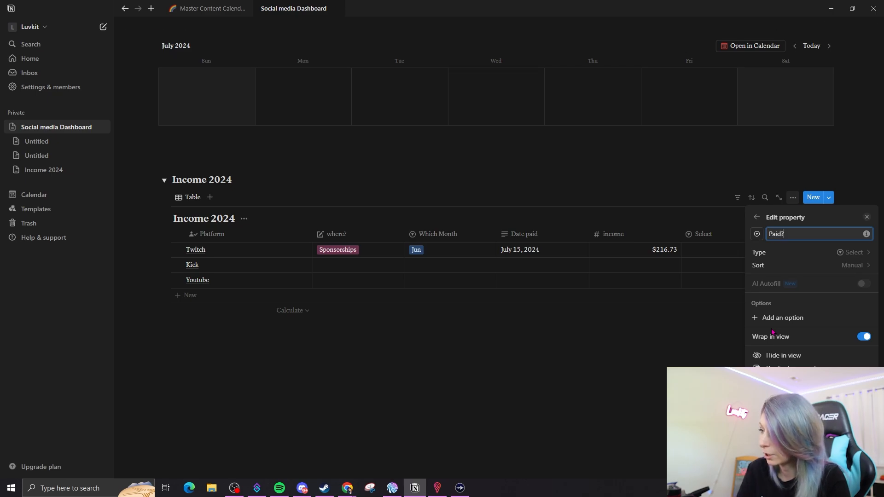
click(778, 318)
text(Paid)
key(Return)
text(Not )
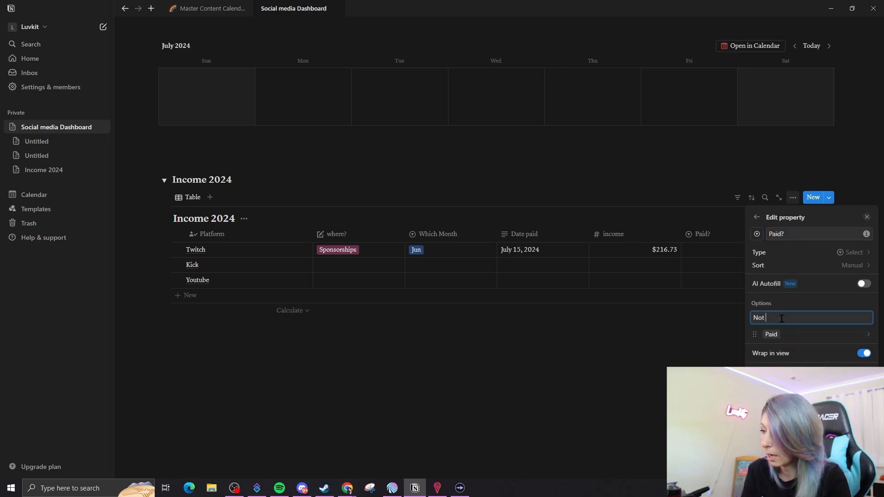
text(Paid)
key(Return)
- Colour the Paid option green and set the Twitch row's "Paid?" value to Not Paid
click(866, 348)
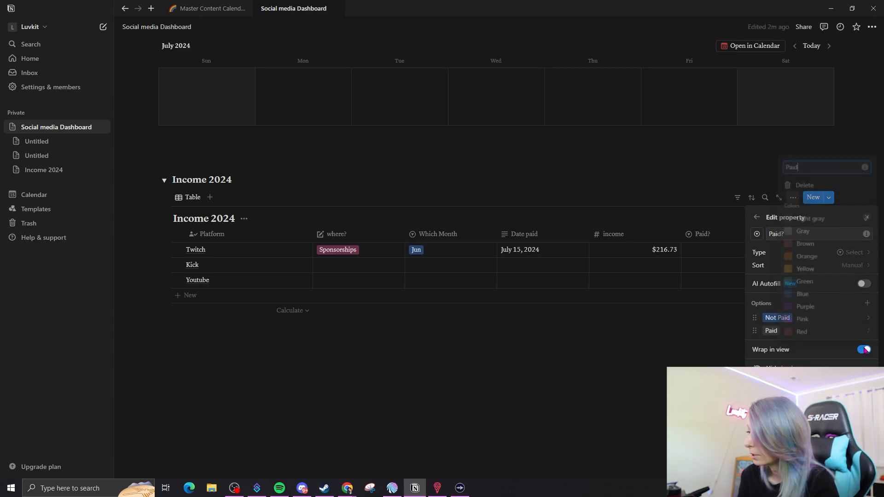
click(805, 281)
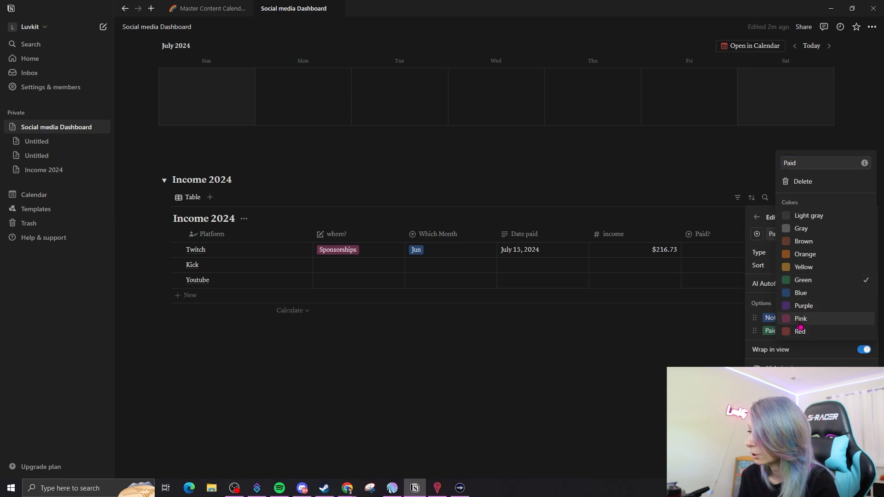
click(709, 351)
click(727, 249)
click(700, 278)
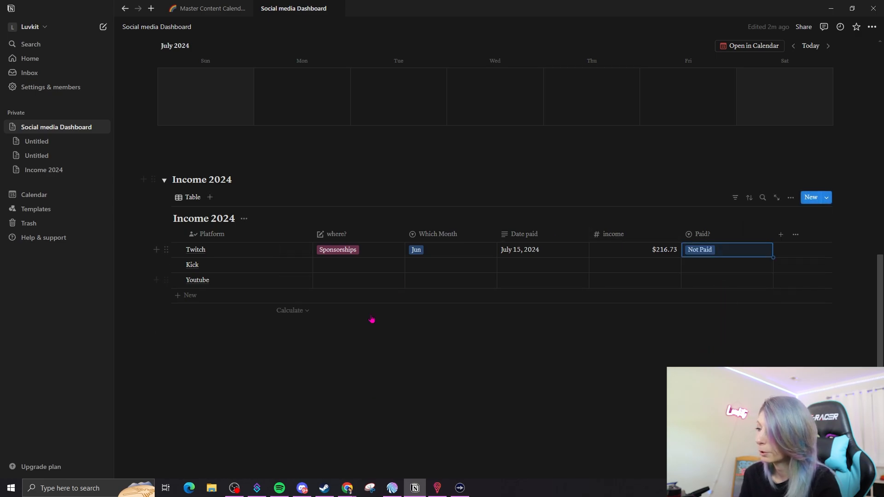
click(560, 364)
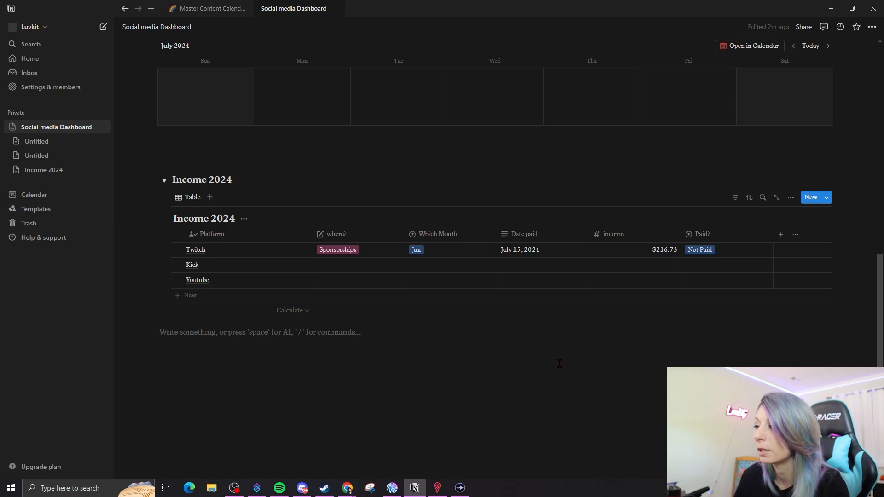
- Set the calculation beneath the income column to Sum
click(656, 316)
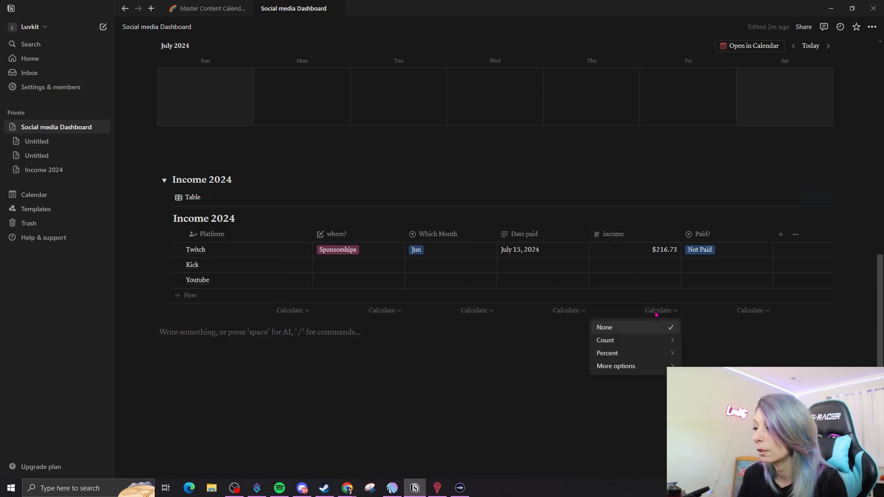
click(651, 339)
click(665, 310)
mouse_move(645, 367)
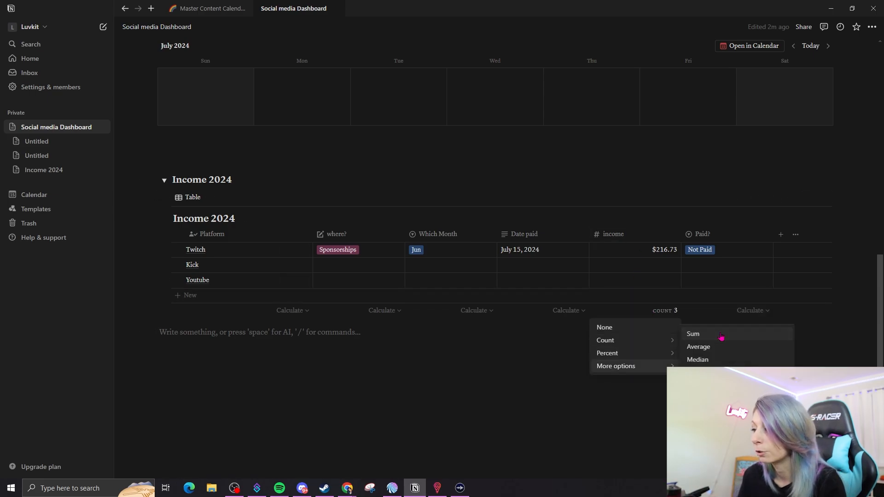
click(720, 335)
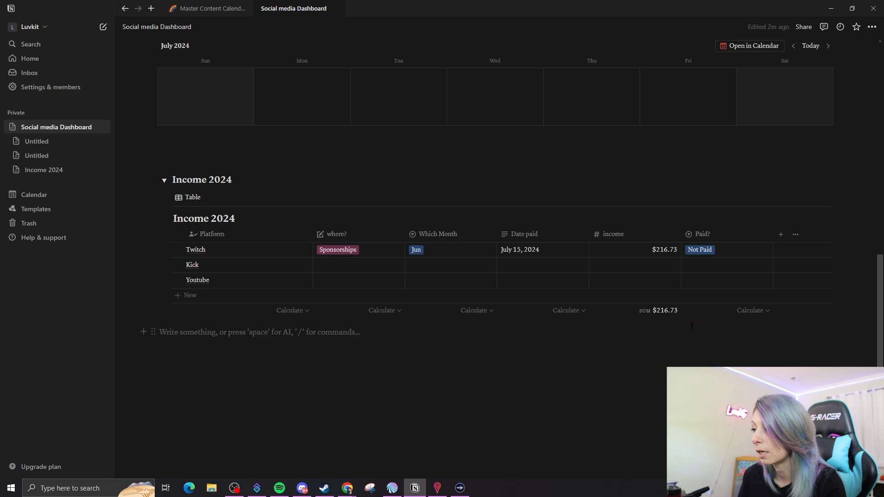
- Enter 357.48 as the Kick row's income
click(620, 269)
text(3)
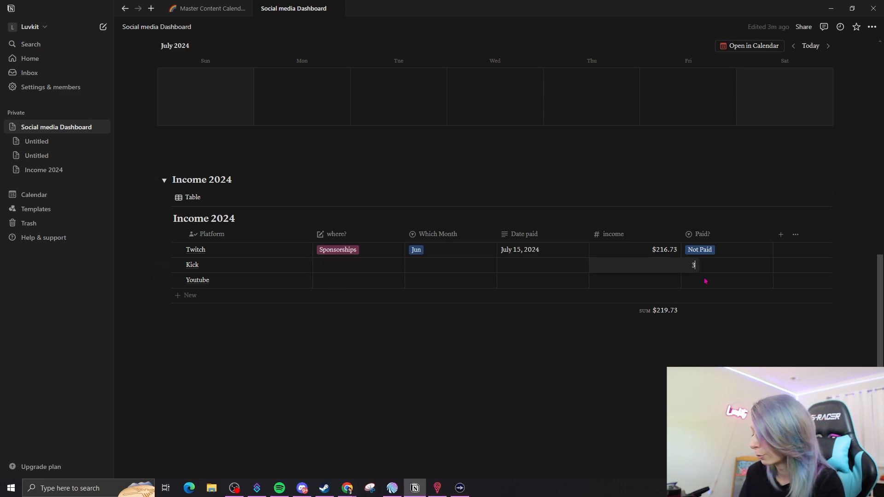
text(57.48)
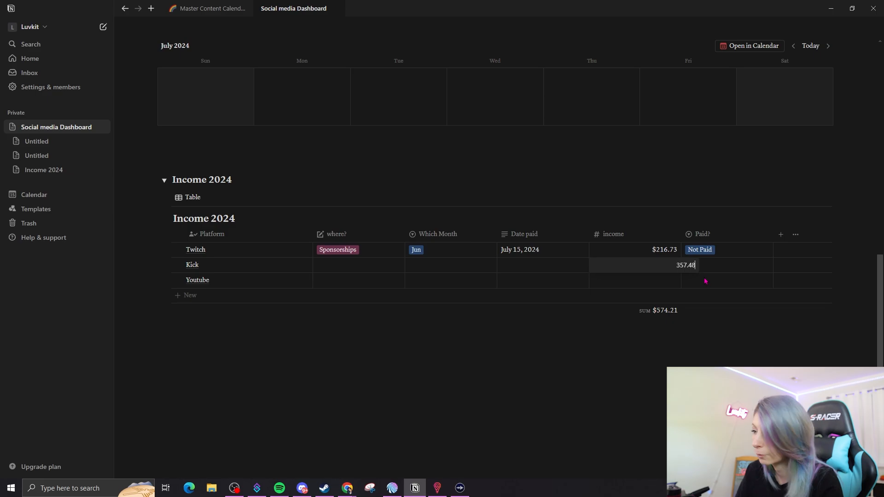
key(Return)
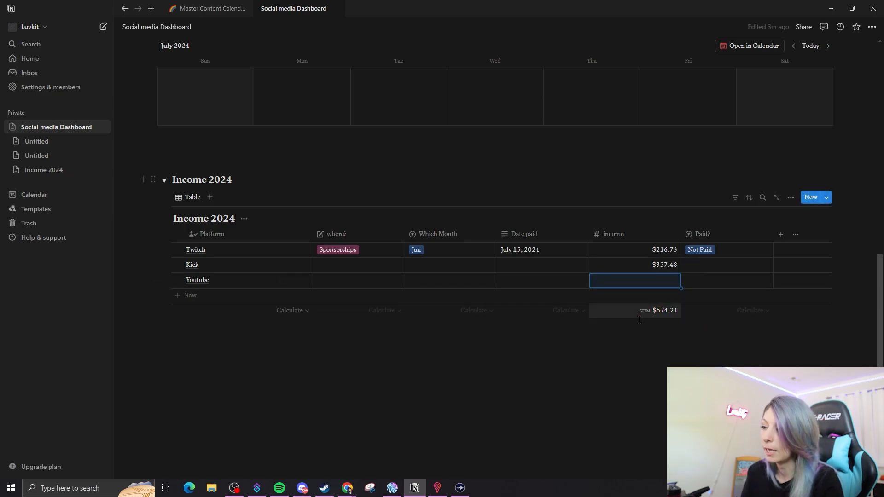